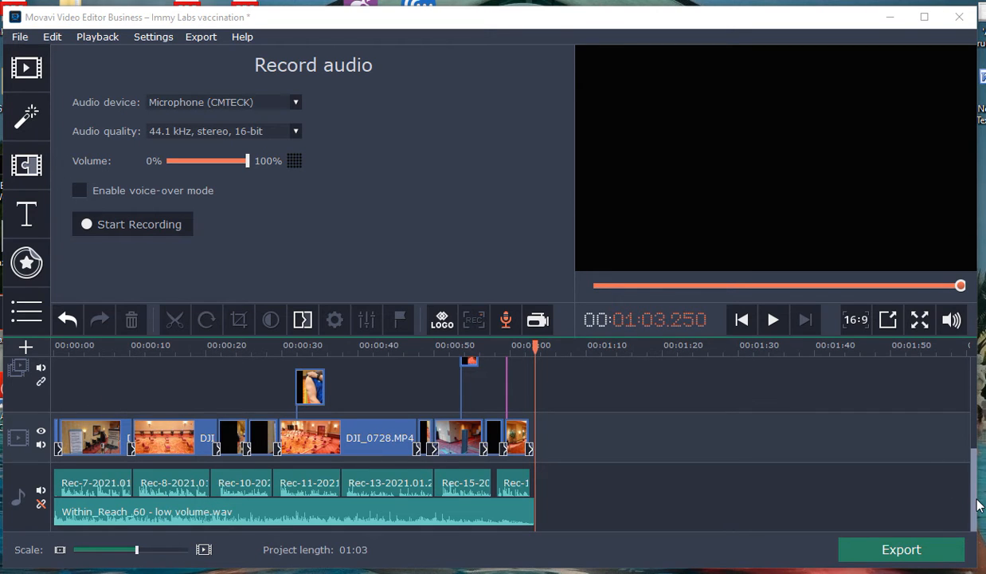
Step: Inspect the upper timeline tracks and preview the IMMYLabs.png logo overlay on the footage at about 10.7 seconds
scroll(947, 486, up, 5)
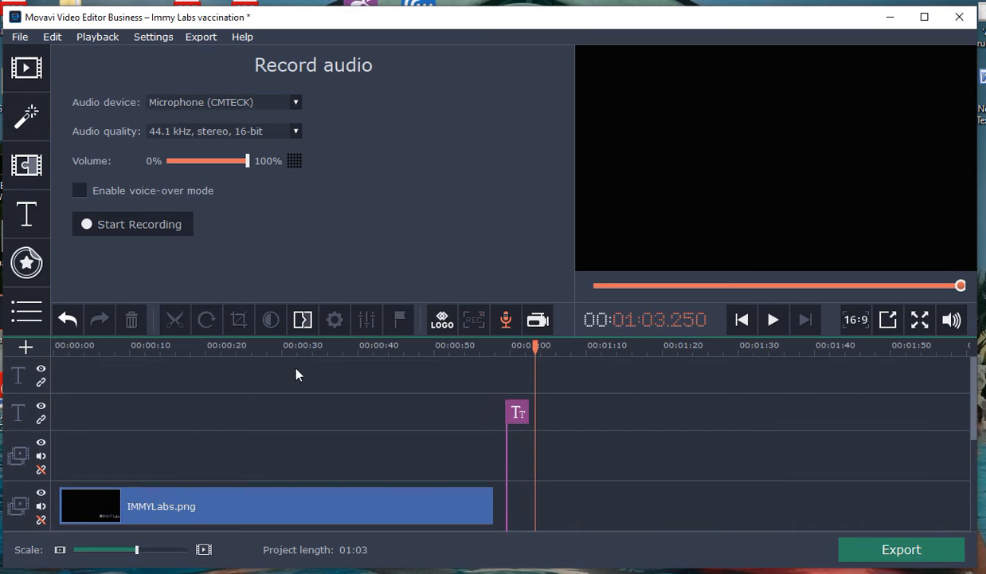
click(26, 345)
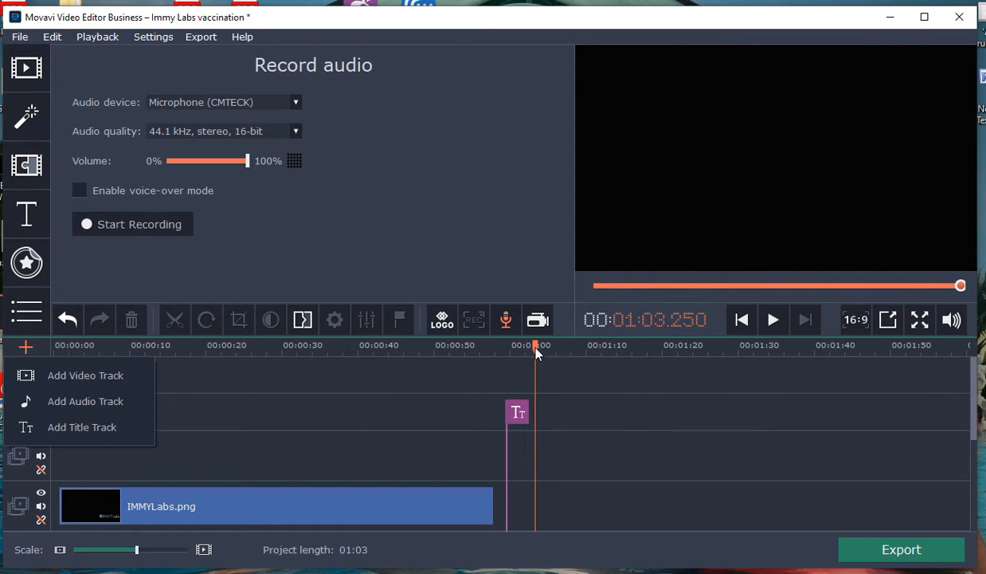
drag(536, 352, 39, 358)
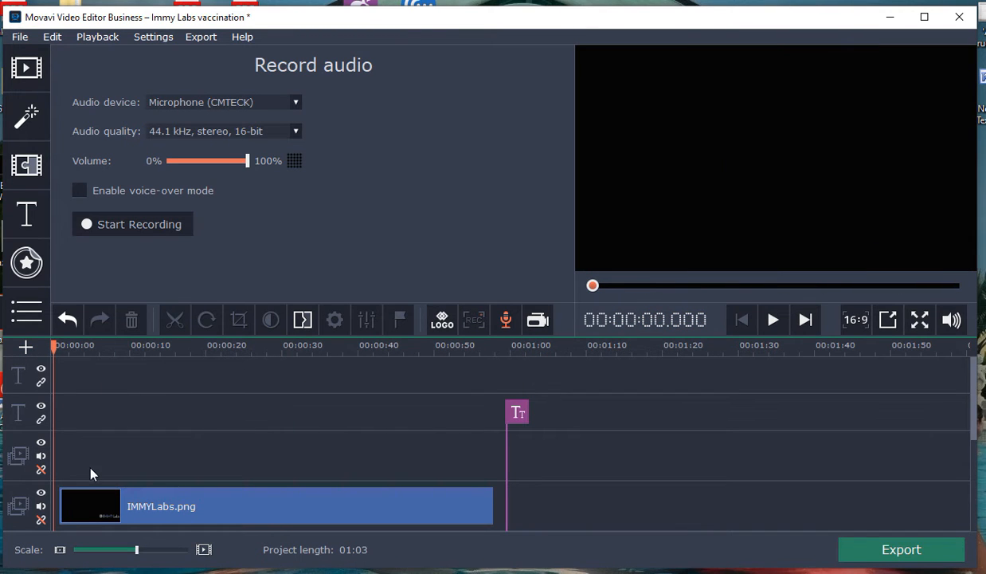
click(135, 516)
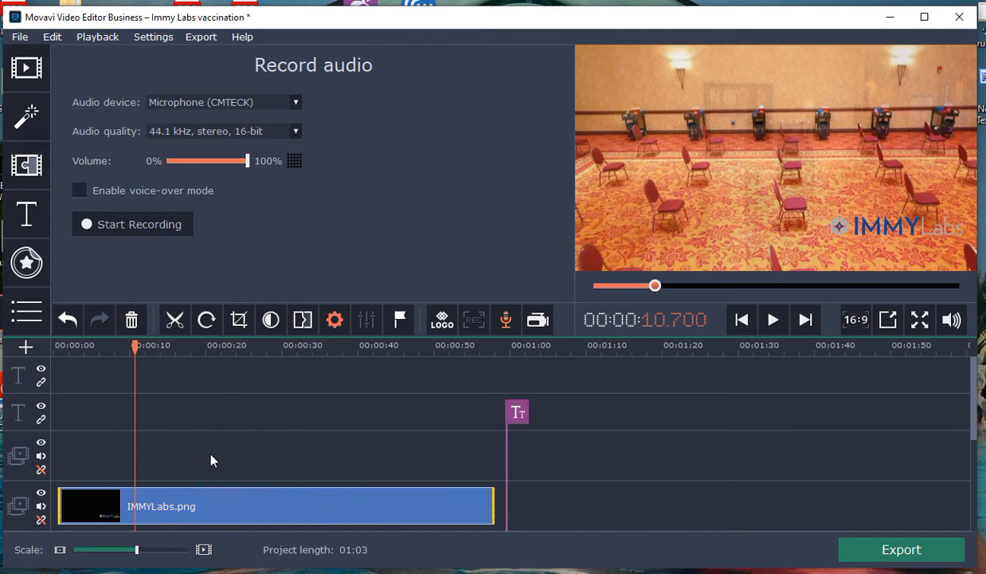
Step: Play the timeline from about 31 seconds through the arm photo overlay, and return the playhead to the start
drag(975, 403, 978, 456)
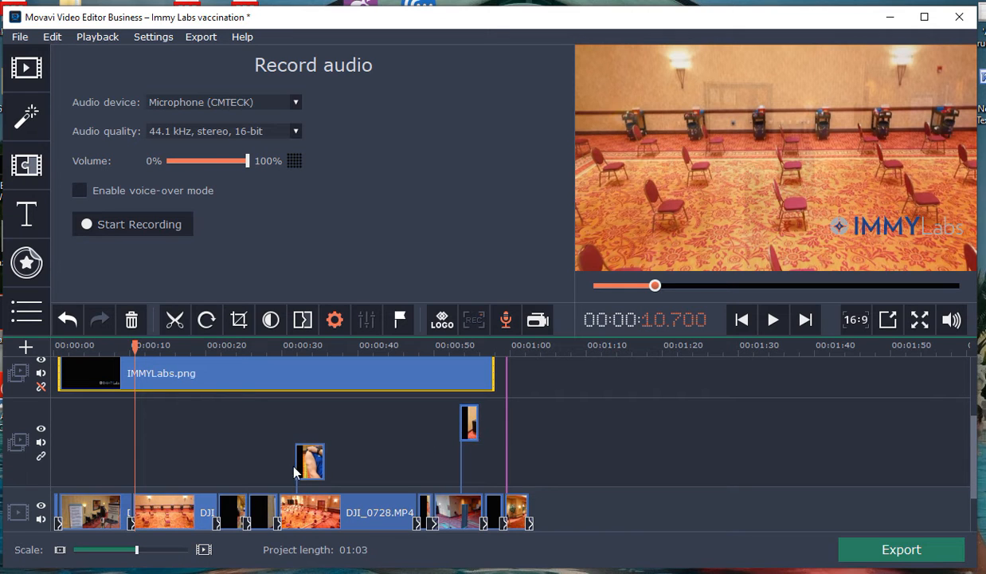
drag(136, 345, 268, 360)
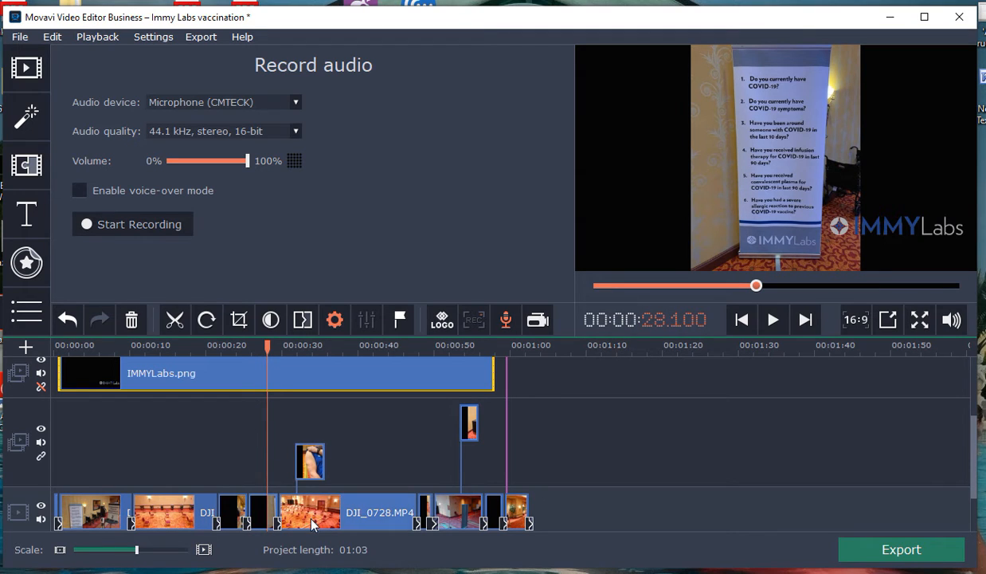
drag(267, 363, 291, 363)
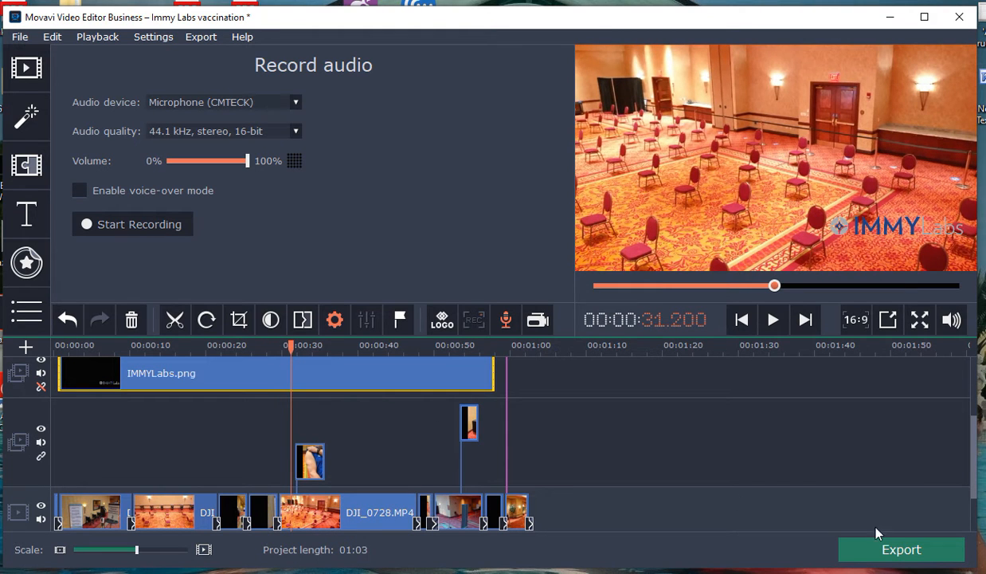
click(779, 322)
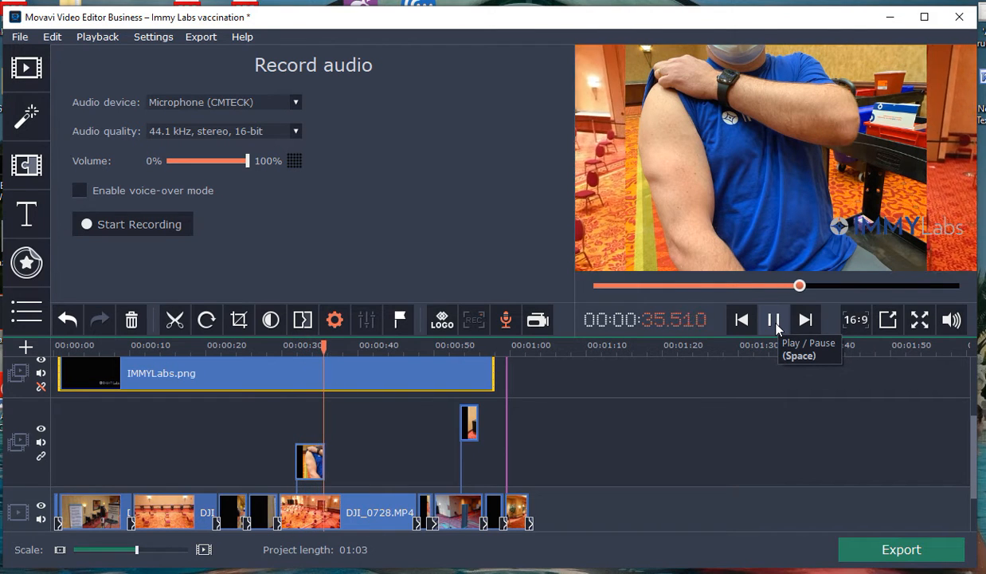
click(773, 321)
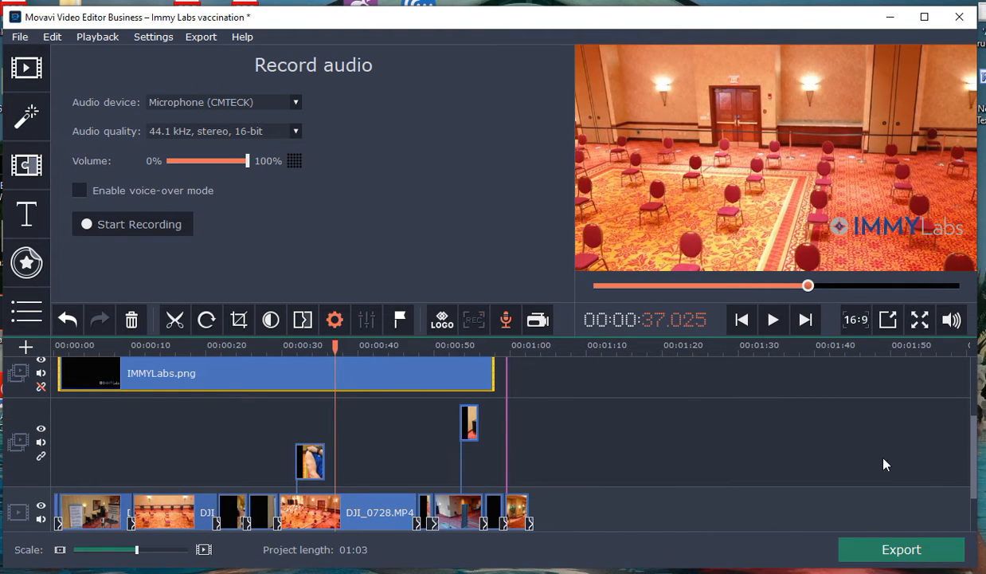
scroll(943, 438, down, 1)
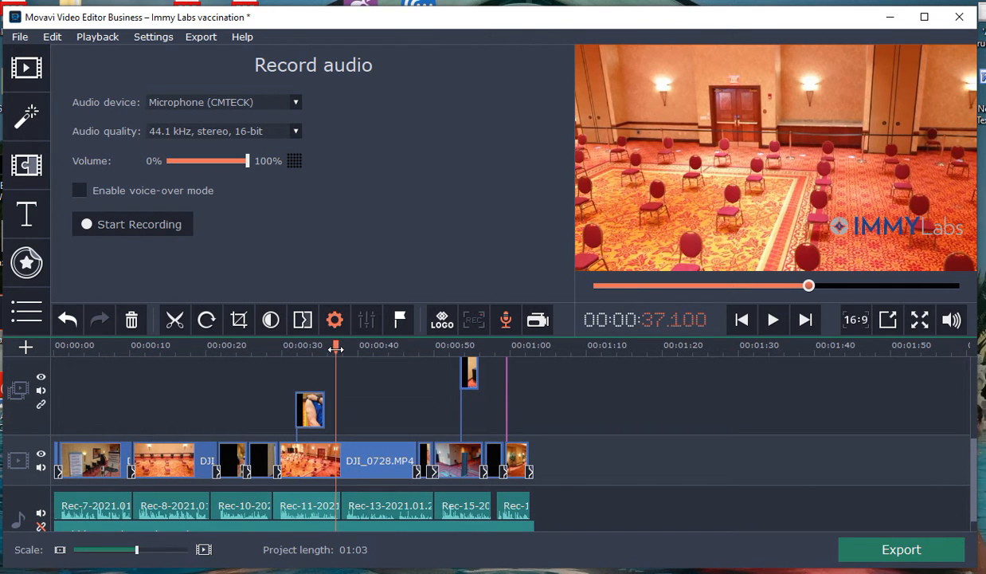
drag(336, 347, 54, 348)
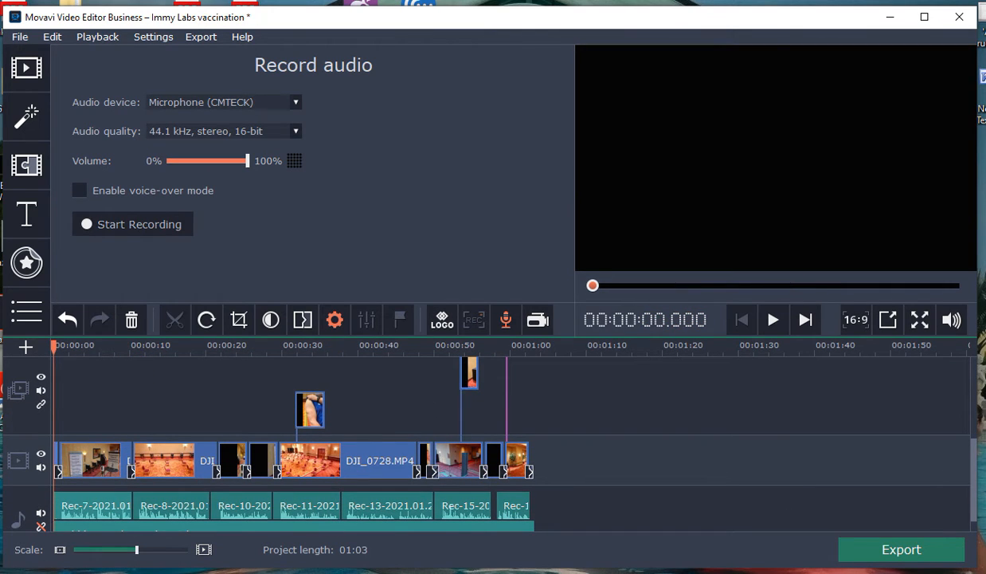
Step: Switch to File Explorer and browse the USB20FD (E:) drive and the DCIM folder on Removable Disk (F:)
key(alt+Tab)
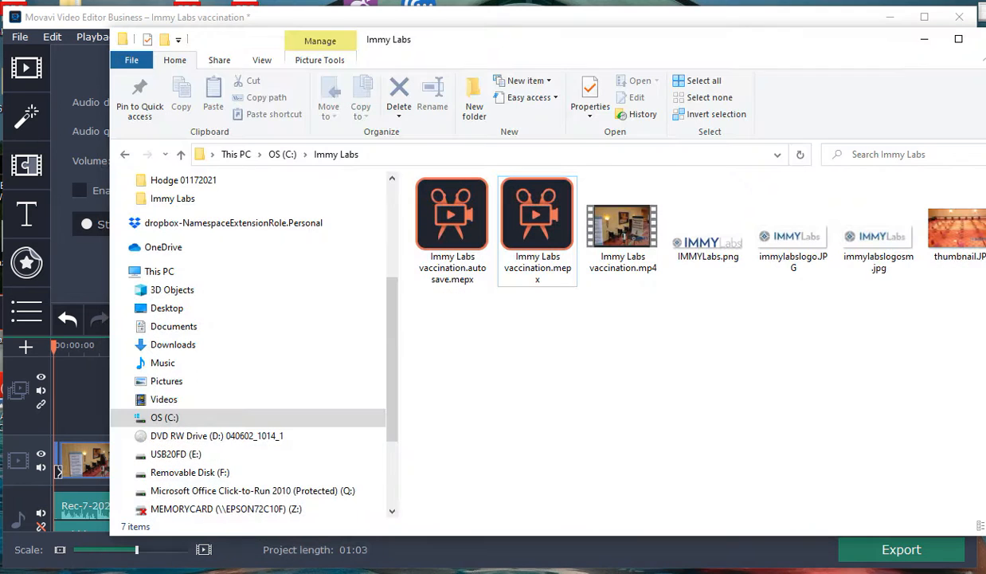
click(185, 455)
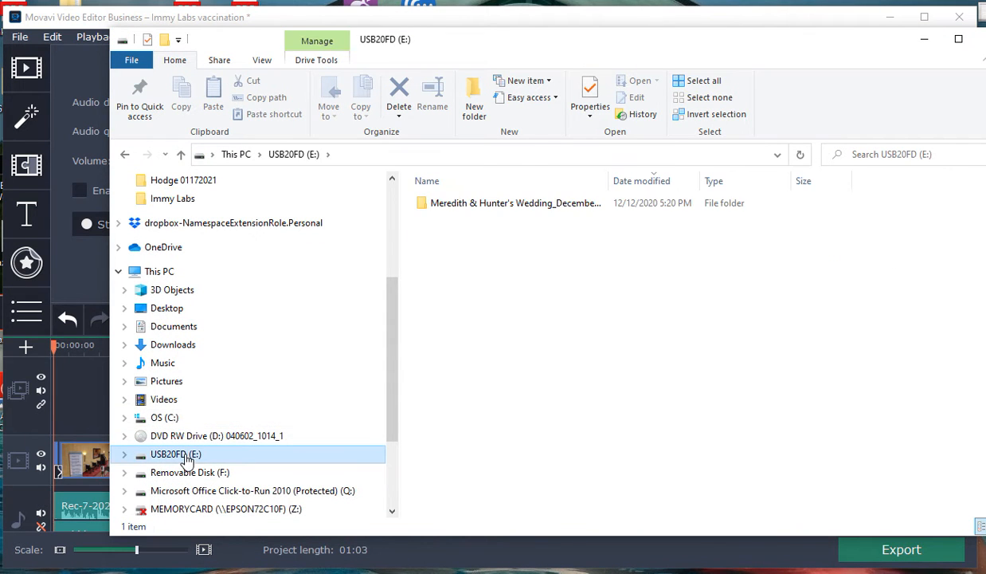
click(187, 472)
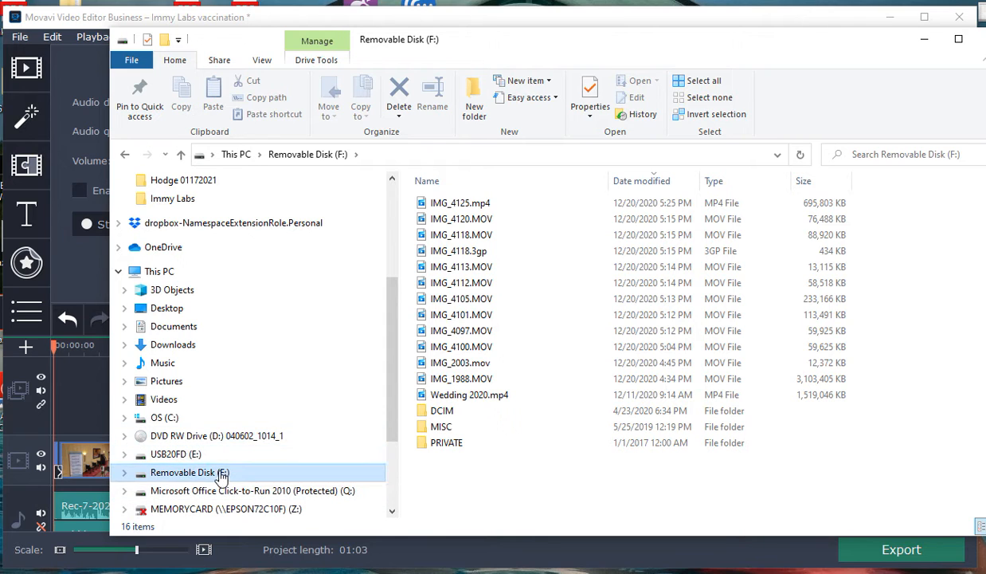
double_click(441, 411)
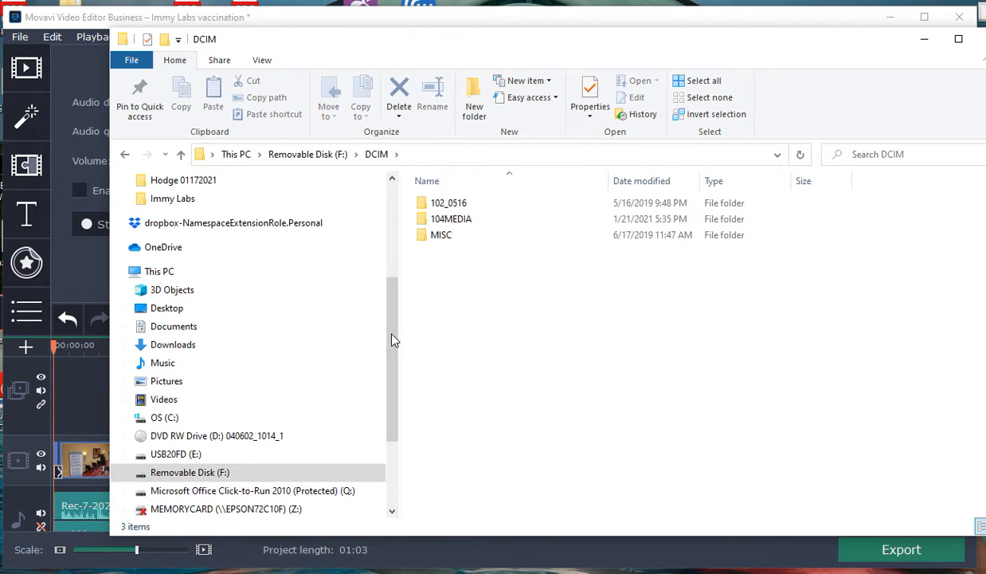
scroll(312, 470, down, 1)
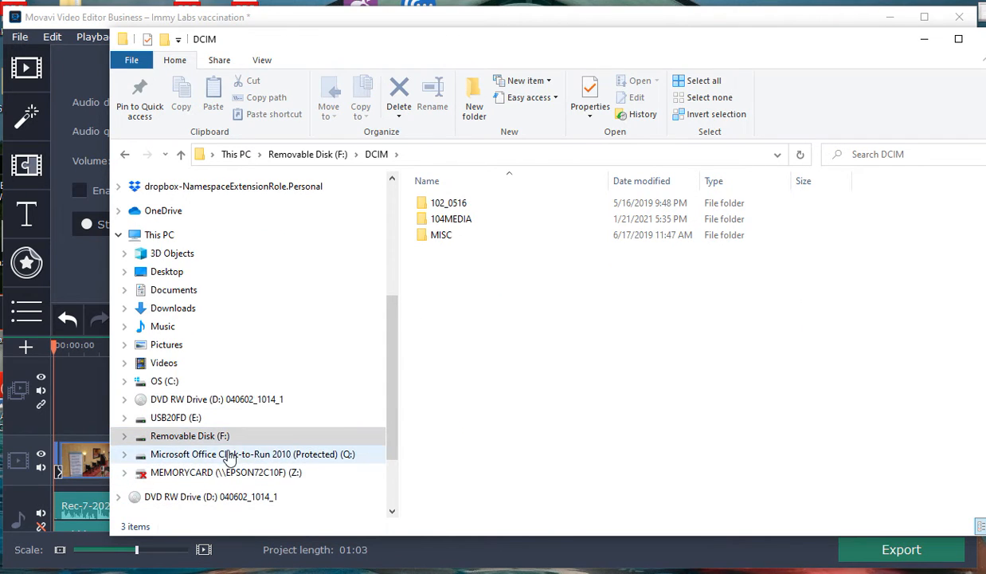
click(182, 418)
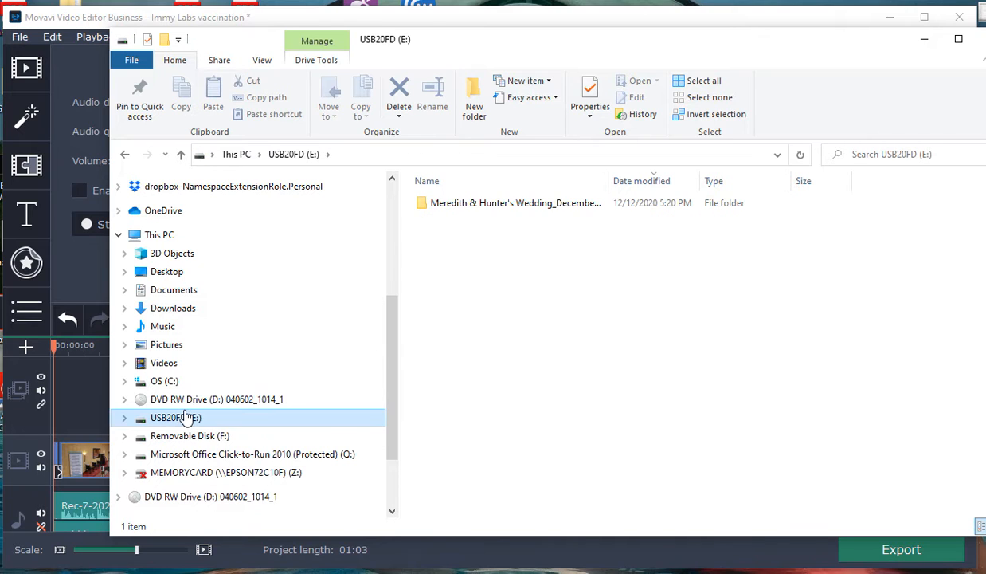
Step: View the project files in the Immy Labs folder on the C: drive and minimize File Explorer
click(165, 381)
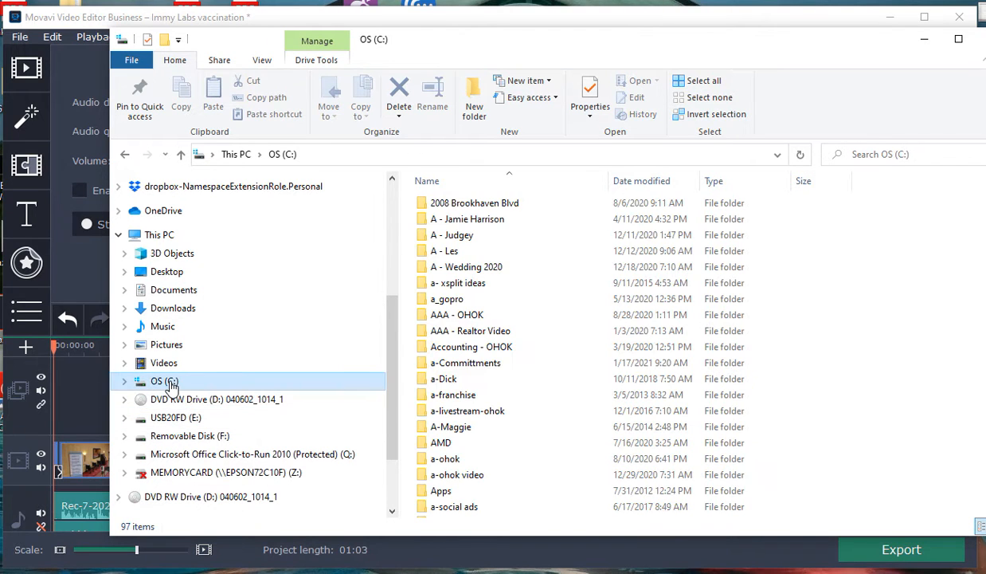
scroll(472, 406, down, 9)
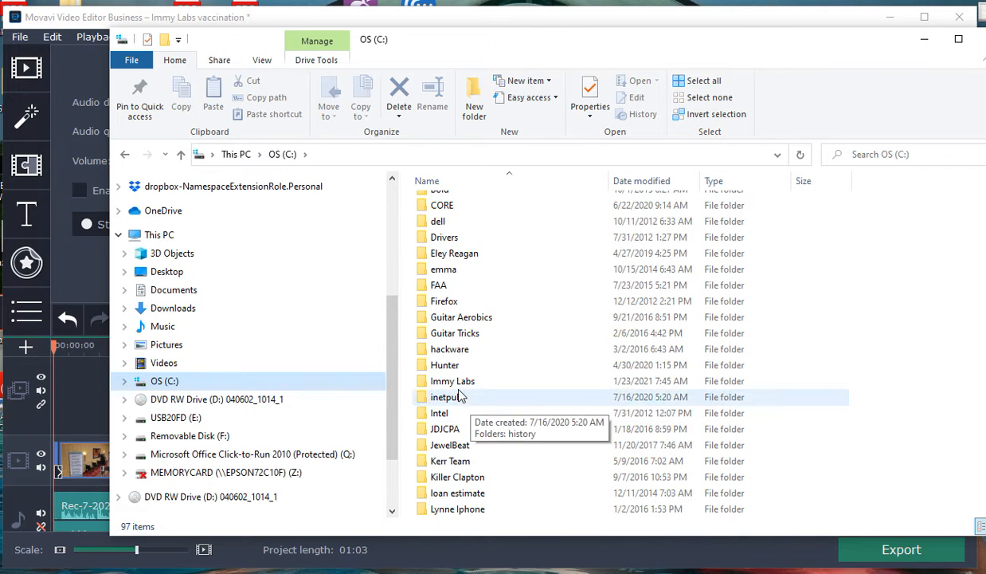
double_click(453, 381)
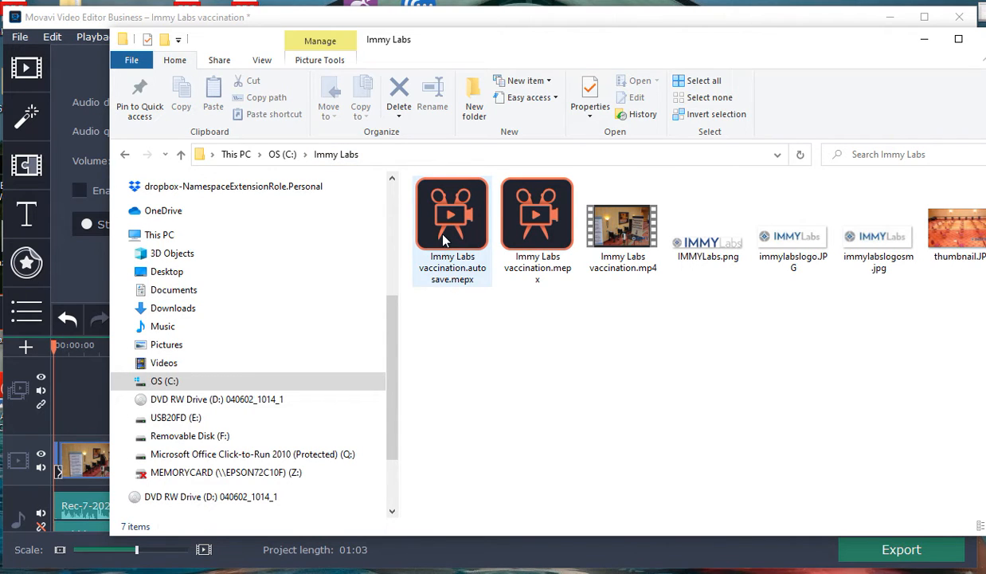
click(922, 42)
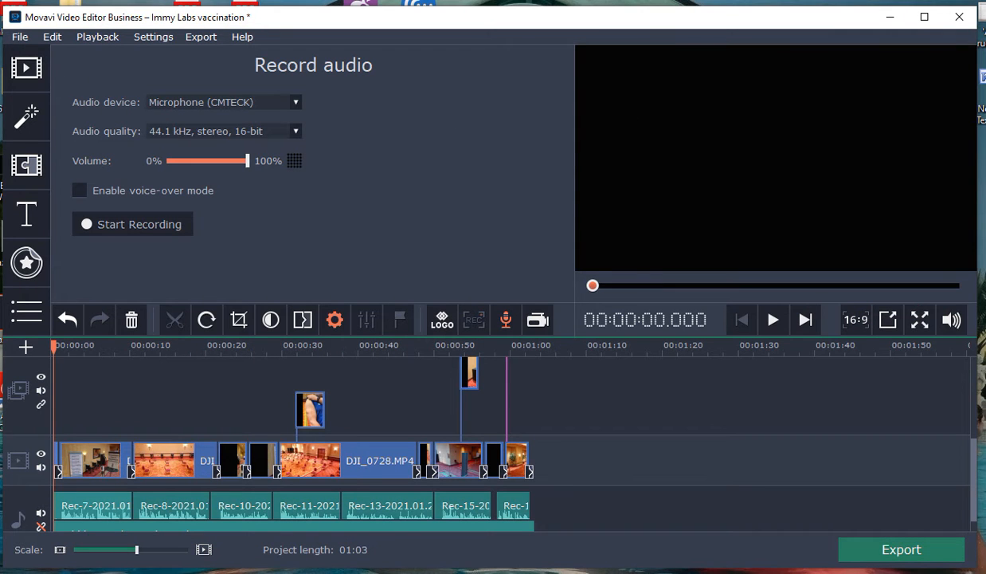
Step: Review the project's file name and folder in the Save Project As dialog, and close it without saving
click(18, 38)
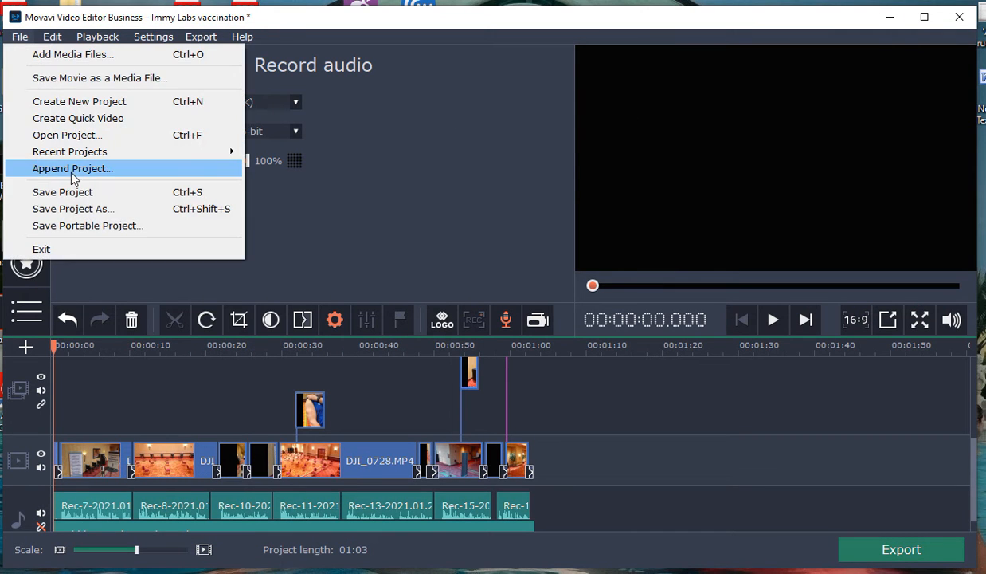
click(71, 212)
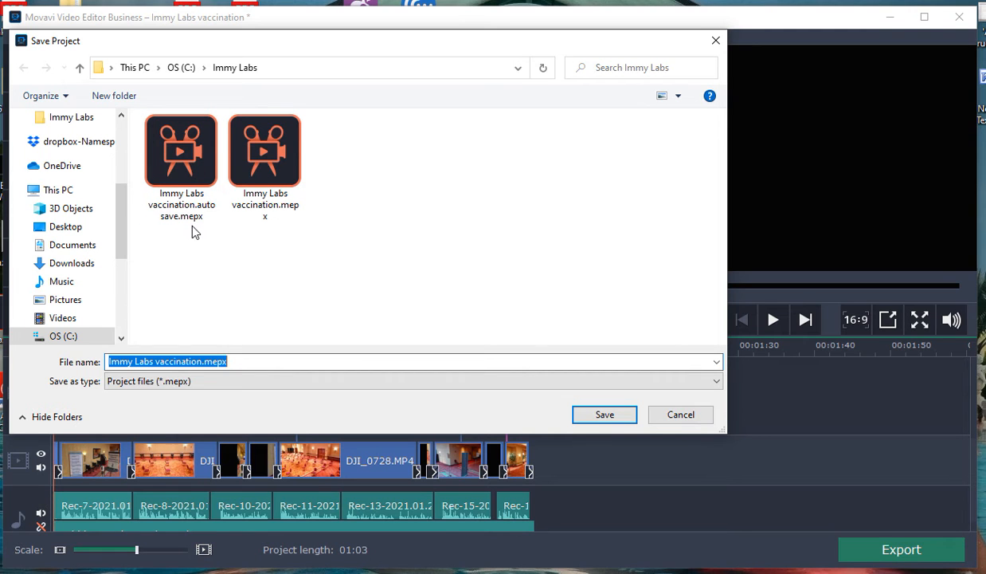
click(673, 415)
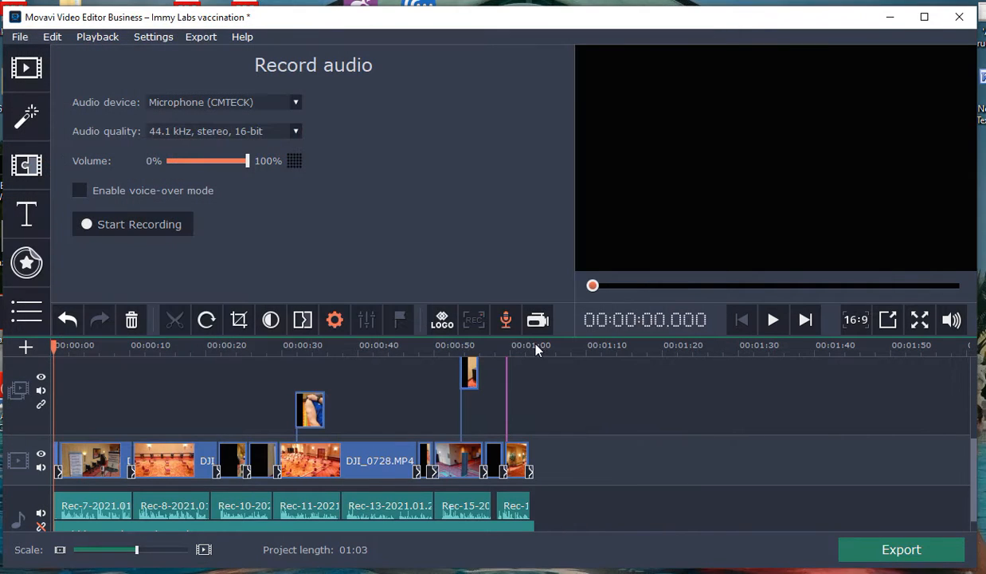
Step: Review the MP4 video export settings and close the export window without exporting
click(200, 36)
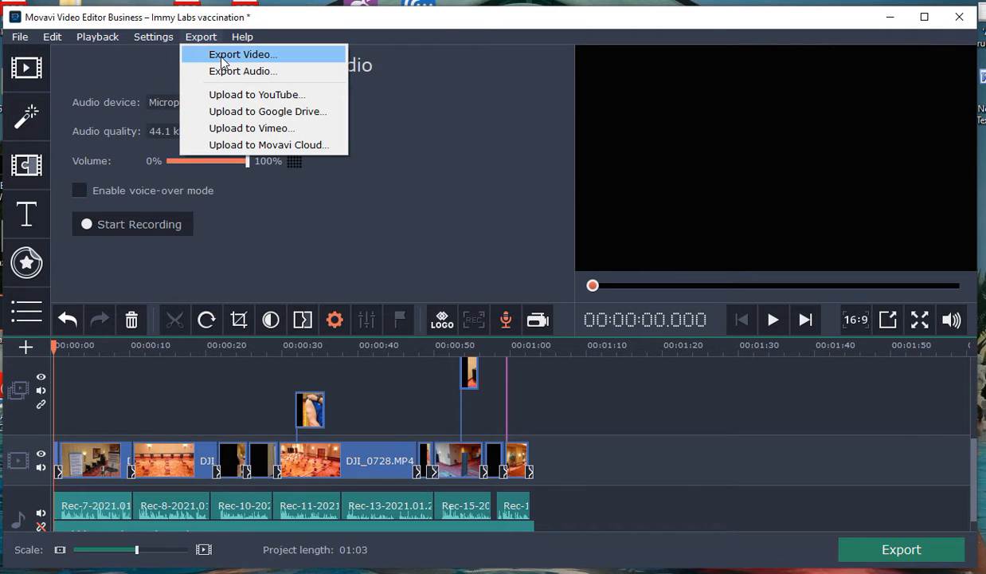
click(239, 54)
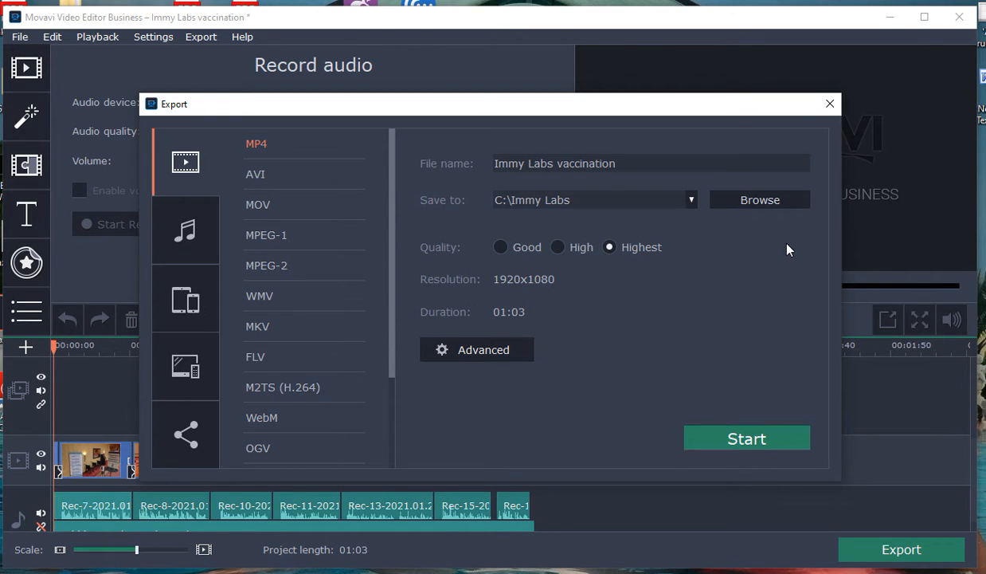
click(829, 105)
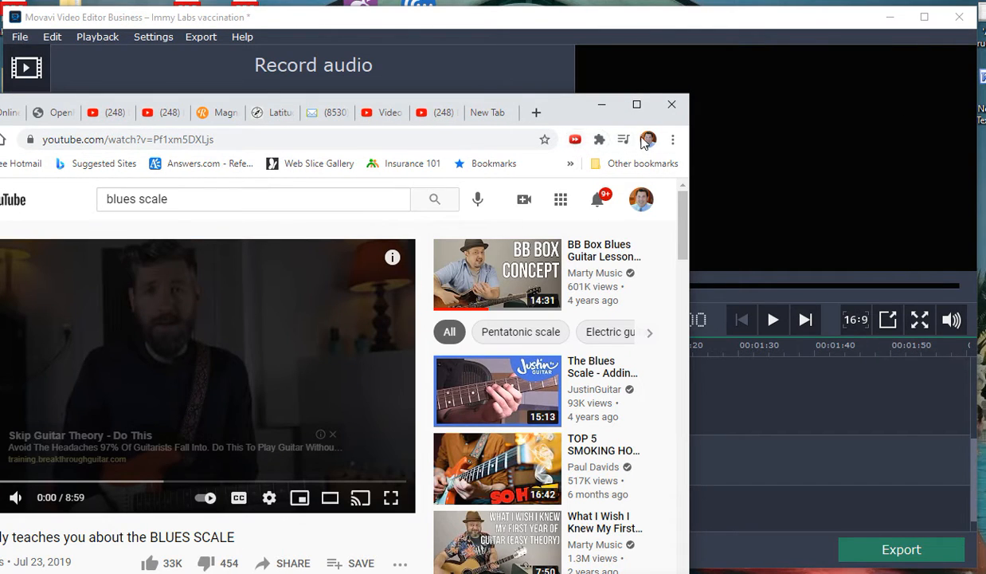
Step: Switch to the Chrome browser, load google.com and open YouTube from the Google apps
double_click(149, 140)
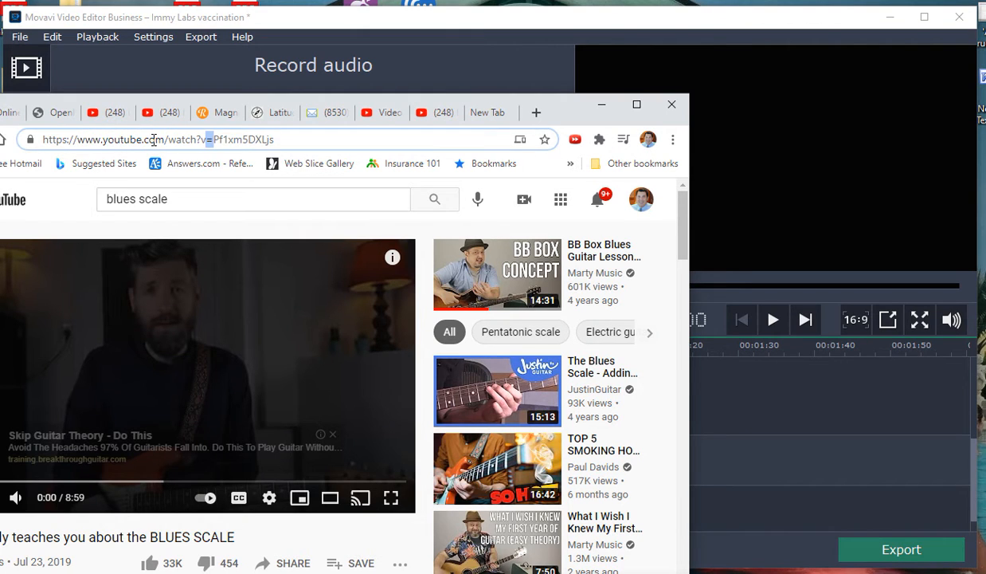
drag(273, 141, 21, 144)
text(google.com)
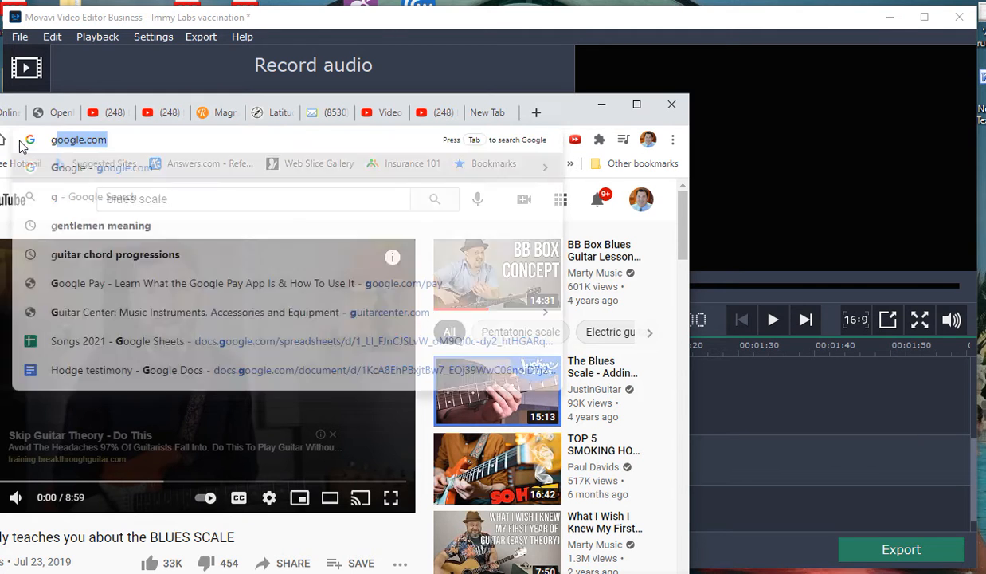
key(Return)
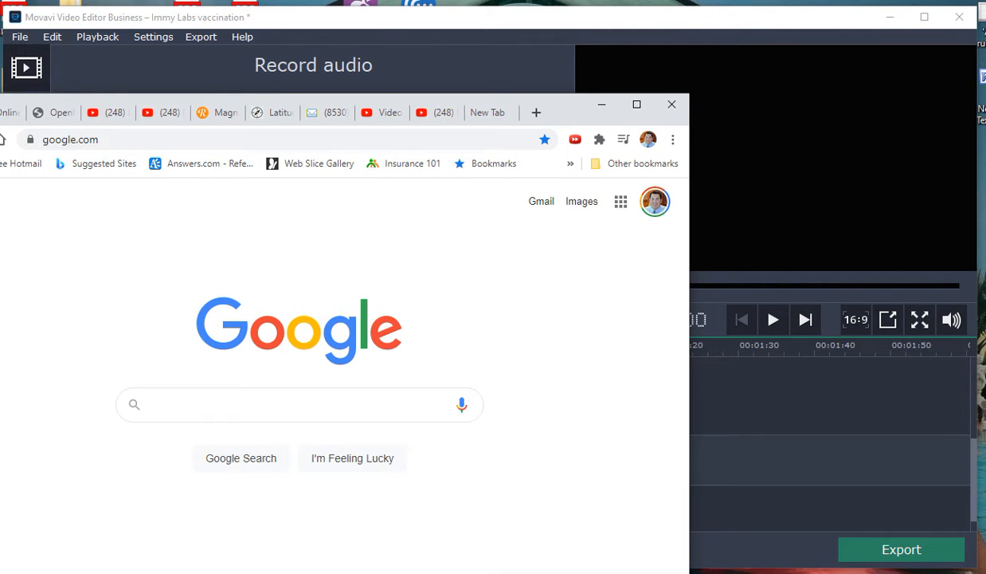
click(618, 205)
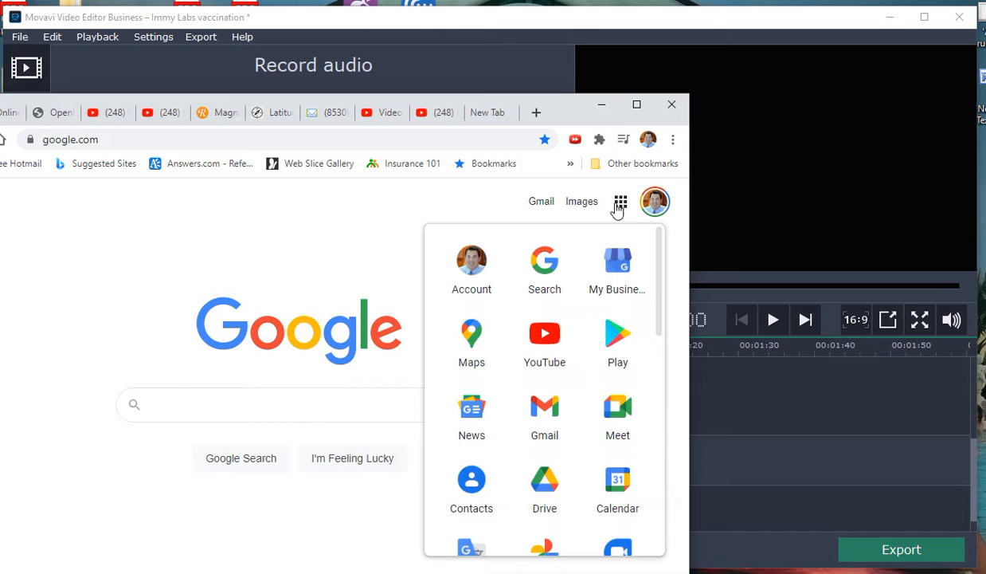
click(547, 345)
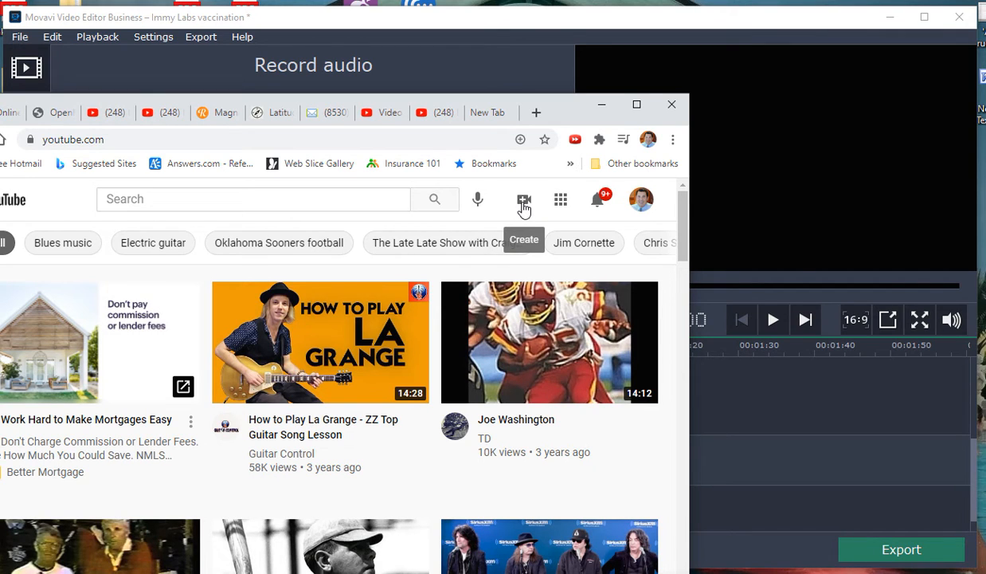
Step: Start a YouTube video upload and choose Immy Labs vaccination.mp4 from the Immy Labs folder
click(524, 204)
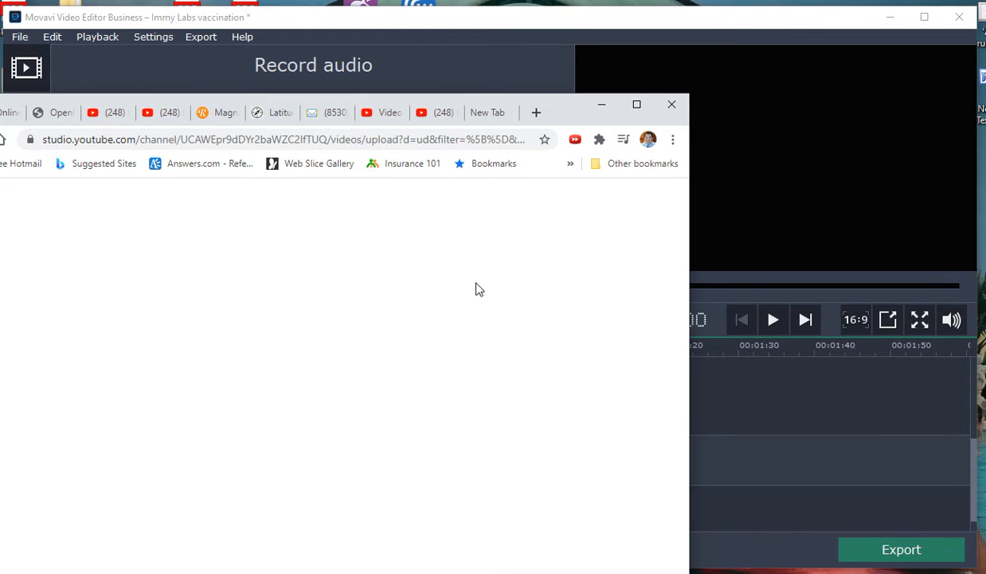
click(305, 498)
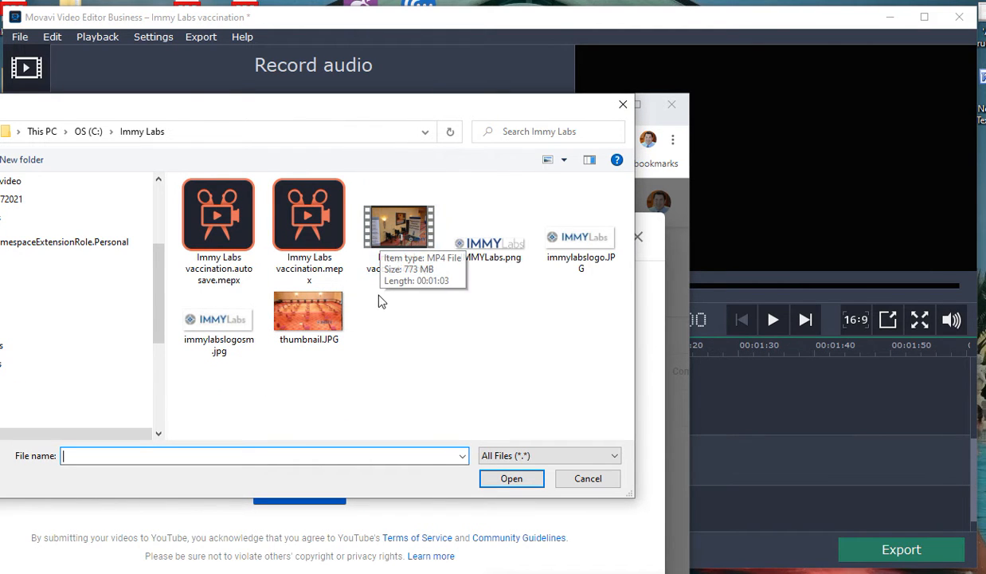
click(399, 246)
double_click(399, 247)
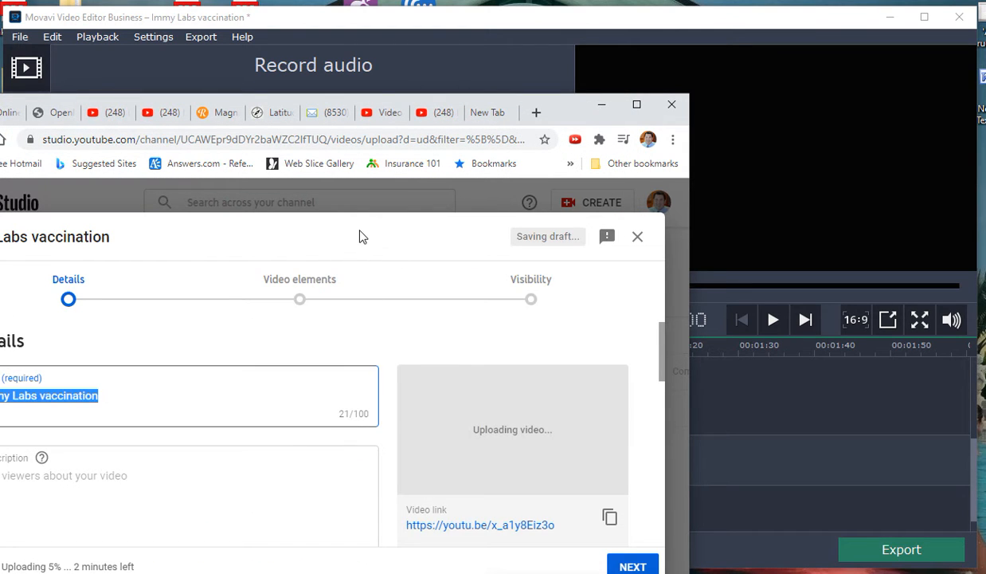
Step: Move the browser window fully into view and mark the uploading video as "No, it's not made for kids"
drag(358, 235, 403, 176)
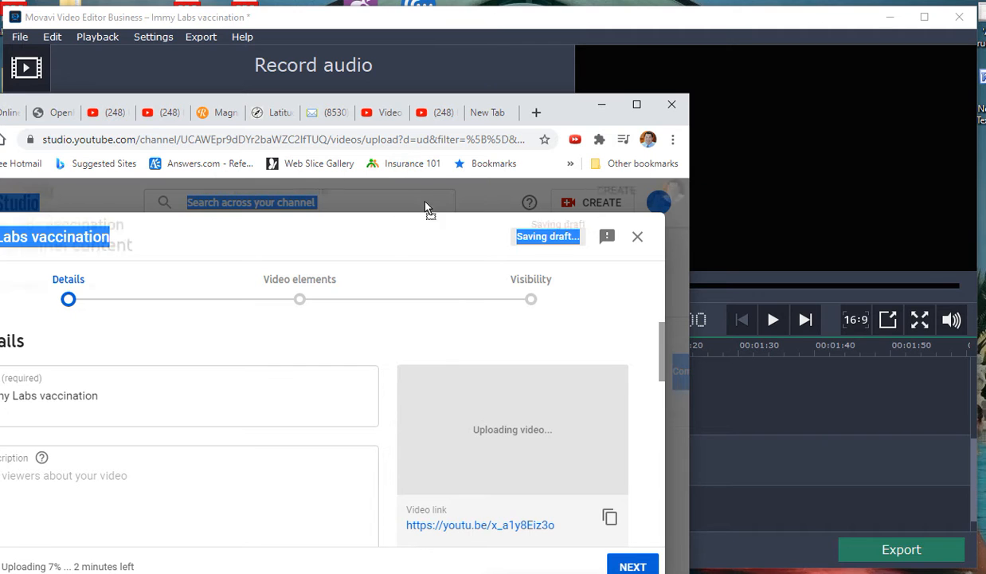
drag(552, 104, 654, 17)
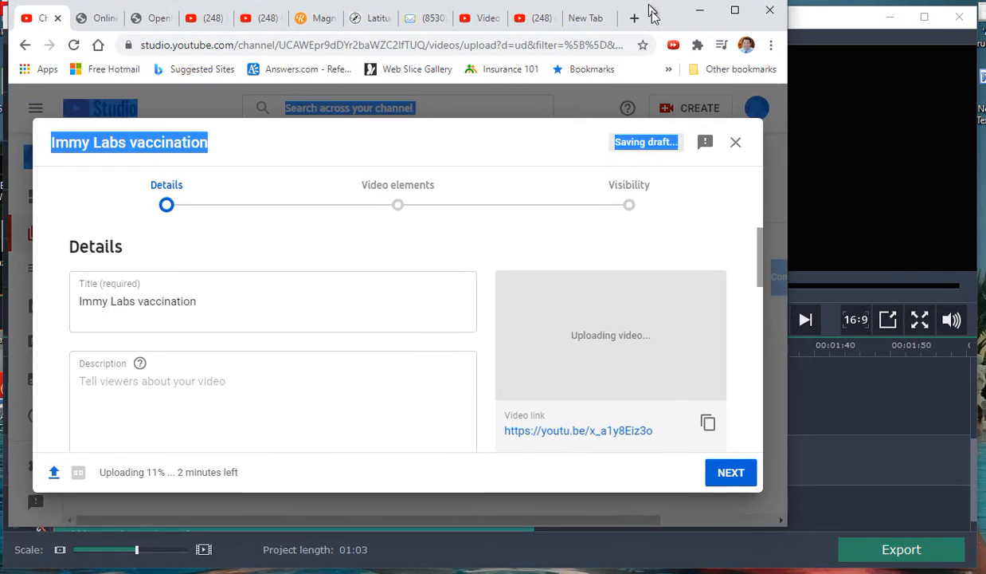
scroll(601, 318, down, 2)
scroll(602, 318, down, 5)
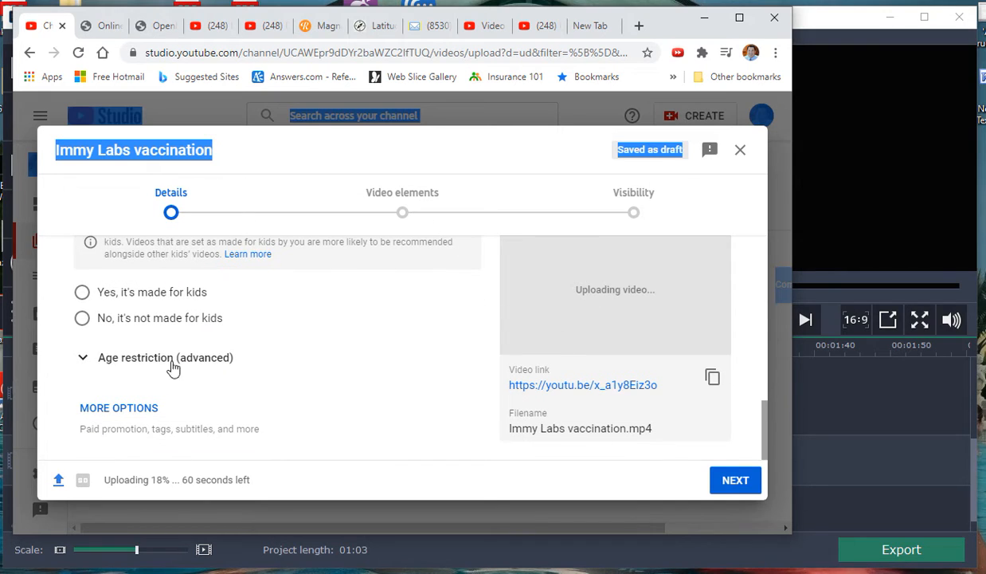
click(81, 320)
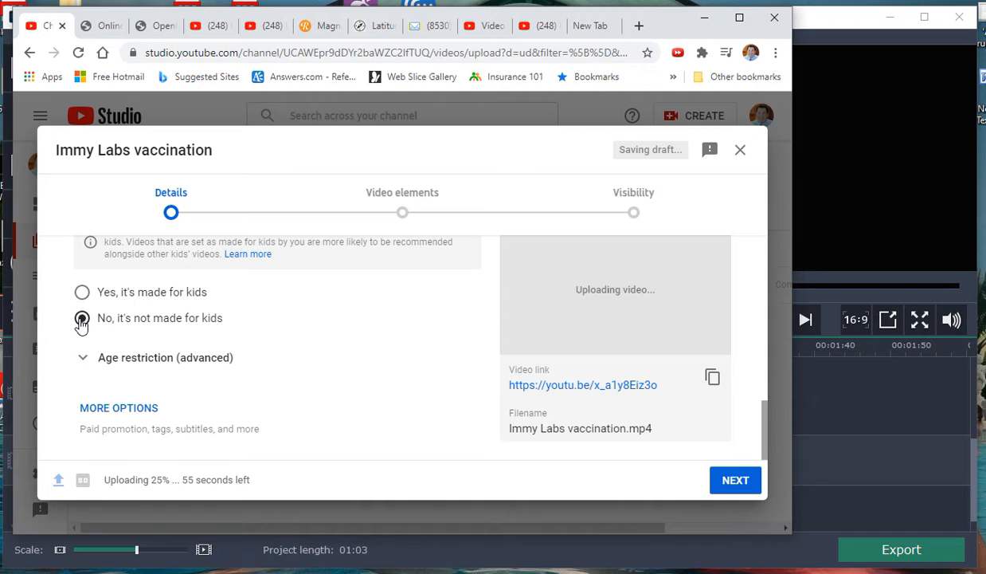
Step: Expand the advanced age restriction settings and review the options for restricting the video to viewers over 18
click(127, 360)
scroll(257, 403, down, 2)
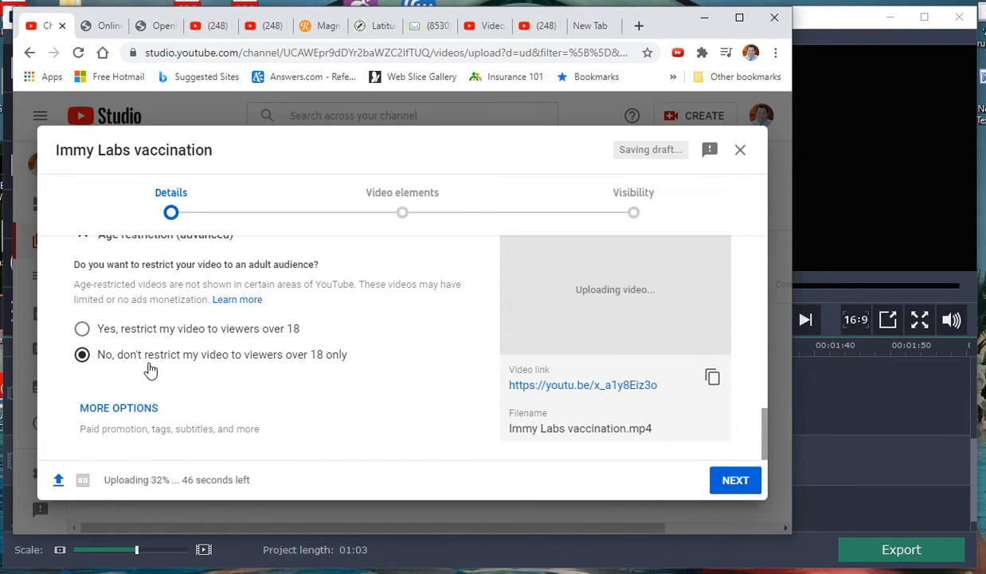
scroll(150, 371, up, 3)
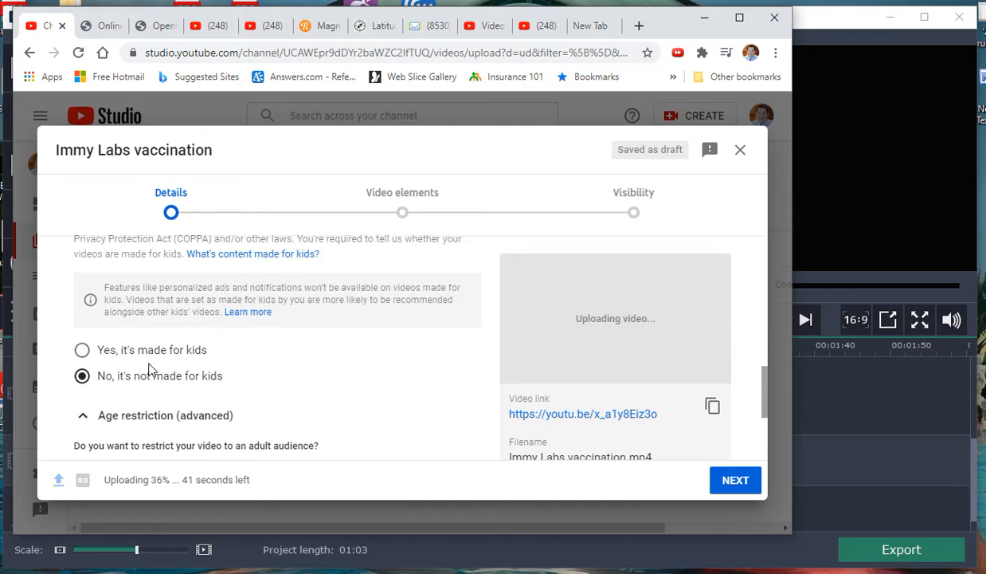
scroll(150, 369, up, 1)
scroll(150, 363, down, 1)
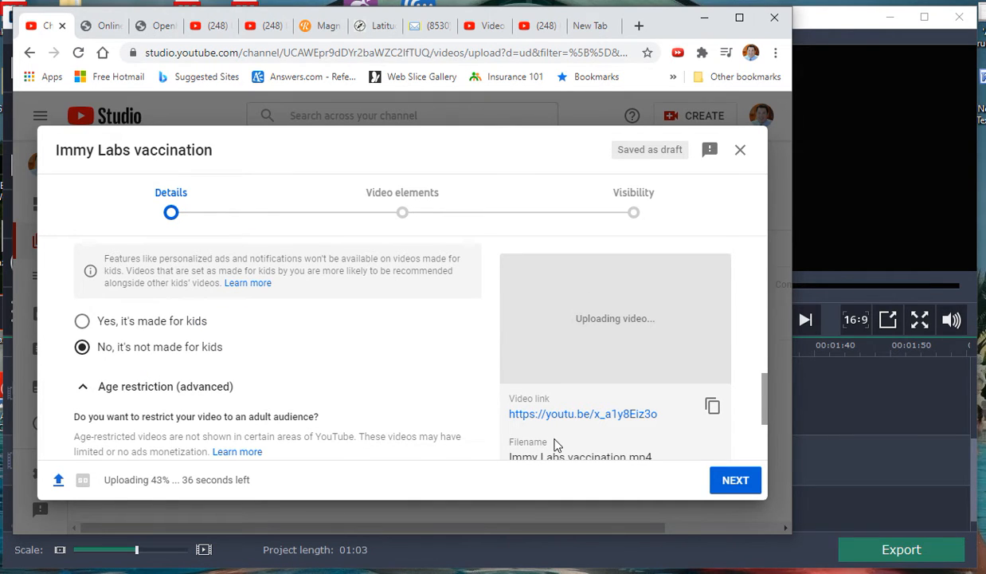
scroll(414, 432, down, 2)
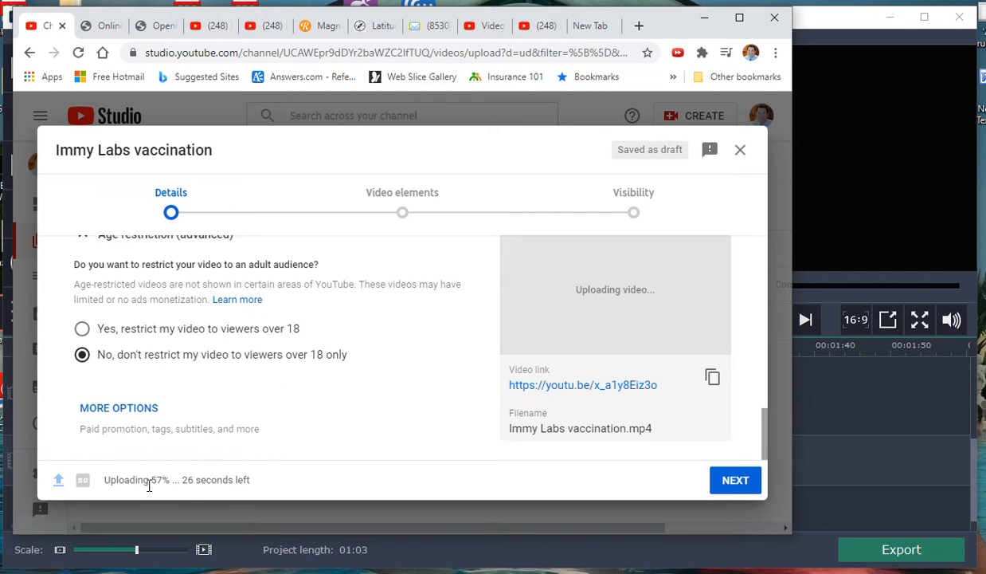
Step: Continue past the Video elements page to Visibility with Public selected, and copy the video's link
click(727, 485)
scroll(394, 385, down, 2)
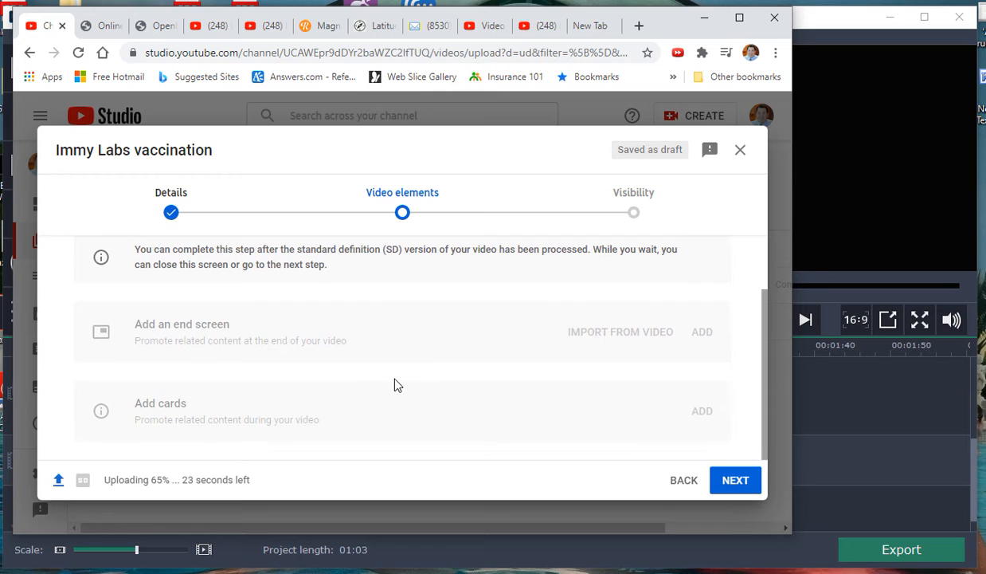
scroll(396, 385, up, 2)
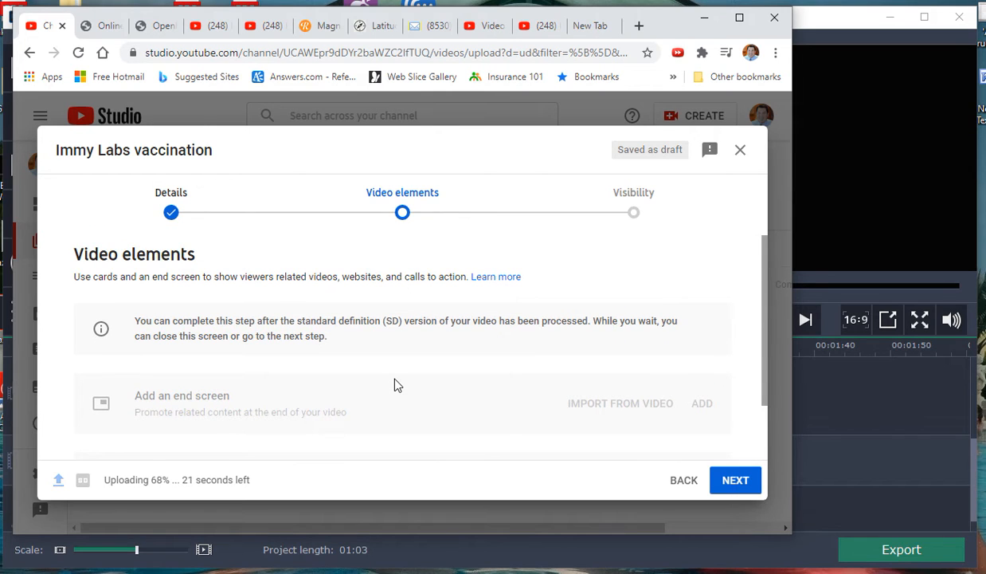
scroll(396, 384, down, 2)
scroll(396, 385, up, 2)
click(738, 487)
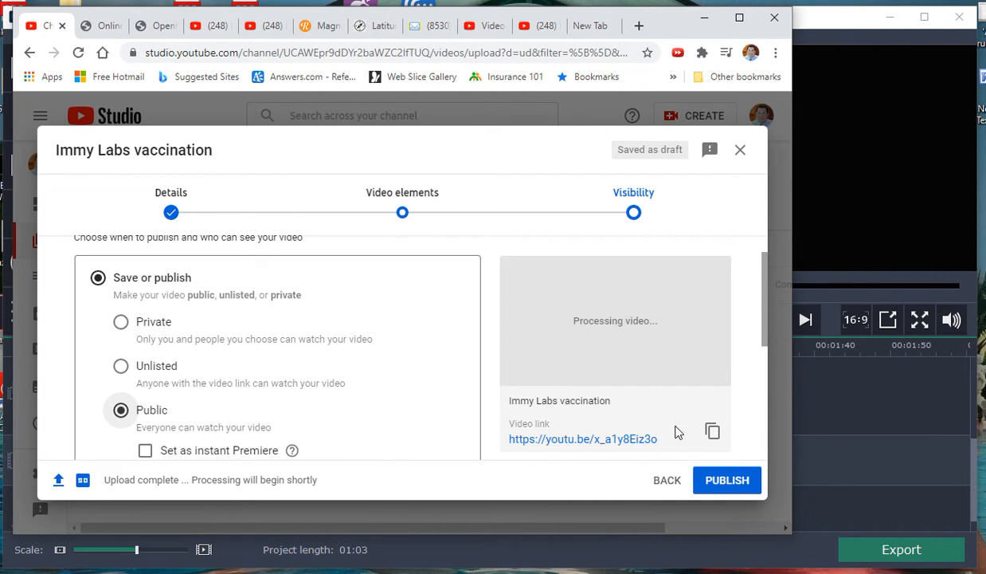
click(713, 432)
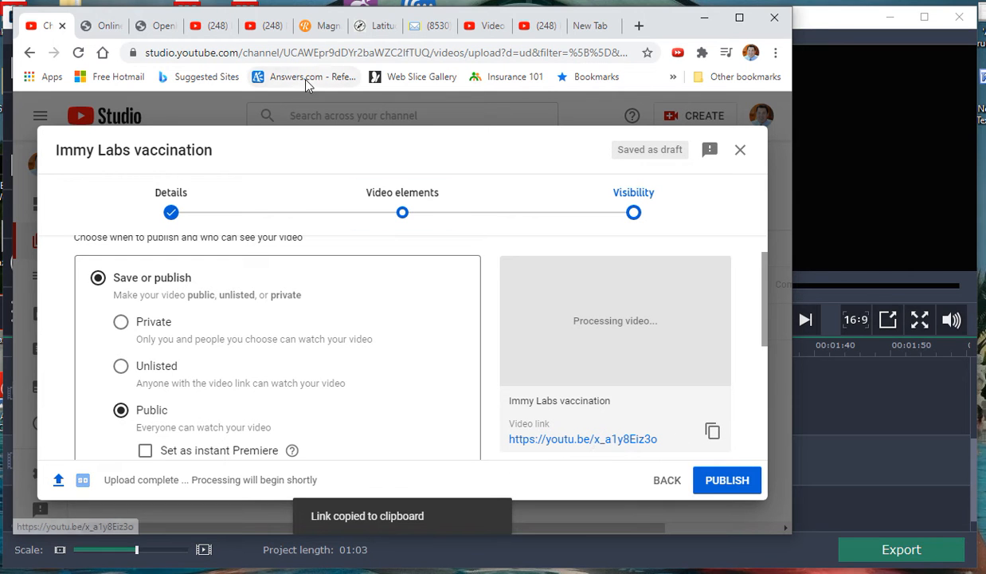
Step: Draft a webmail message to a contact with the subject "new video" and the copied YouTube link, and discard it without saving
click(428, 25)
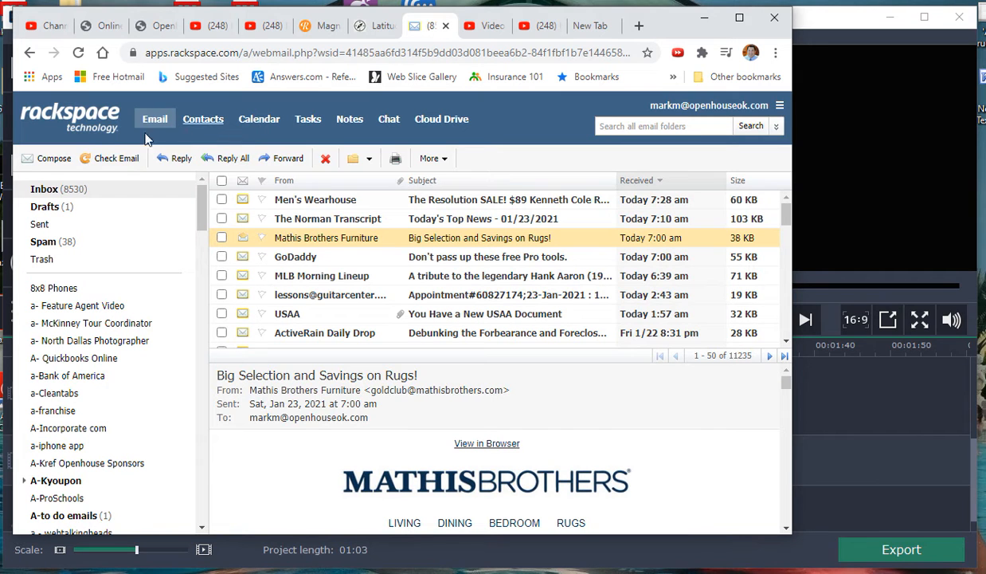
click(39, 161)
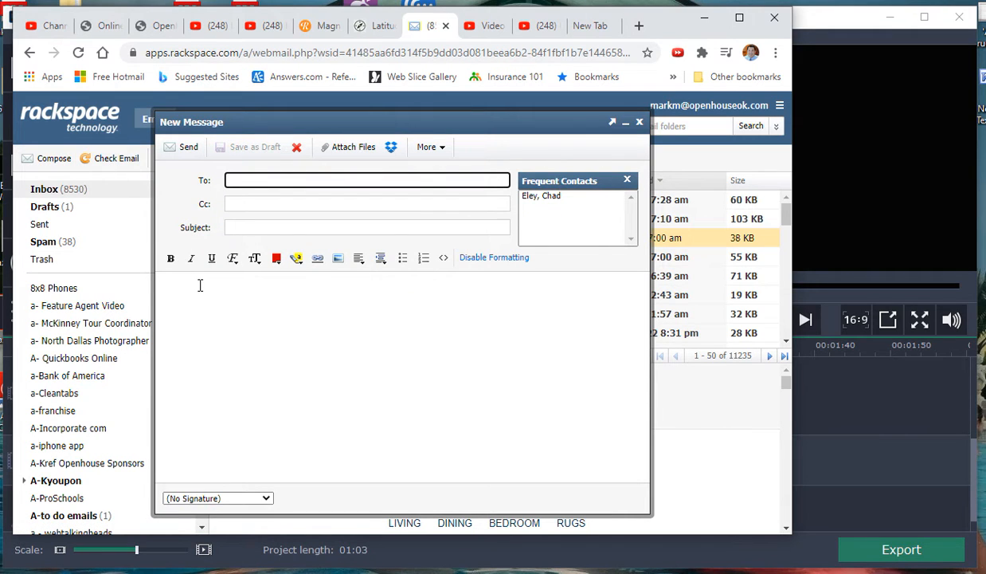
text(morg)
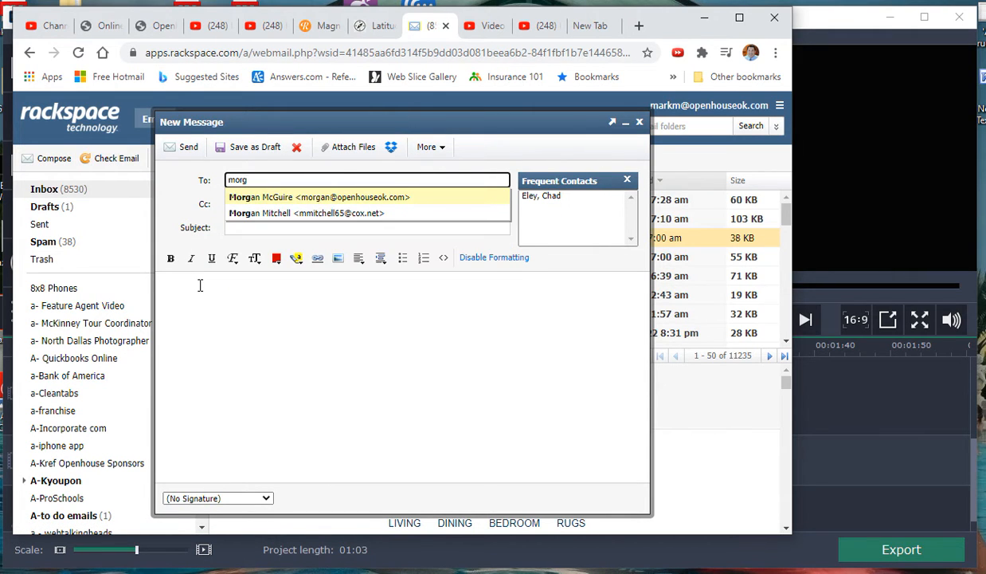
key(Return)
click(250, 230)
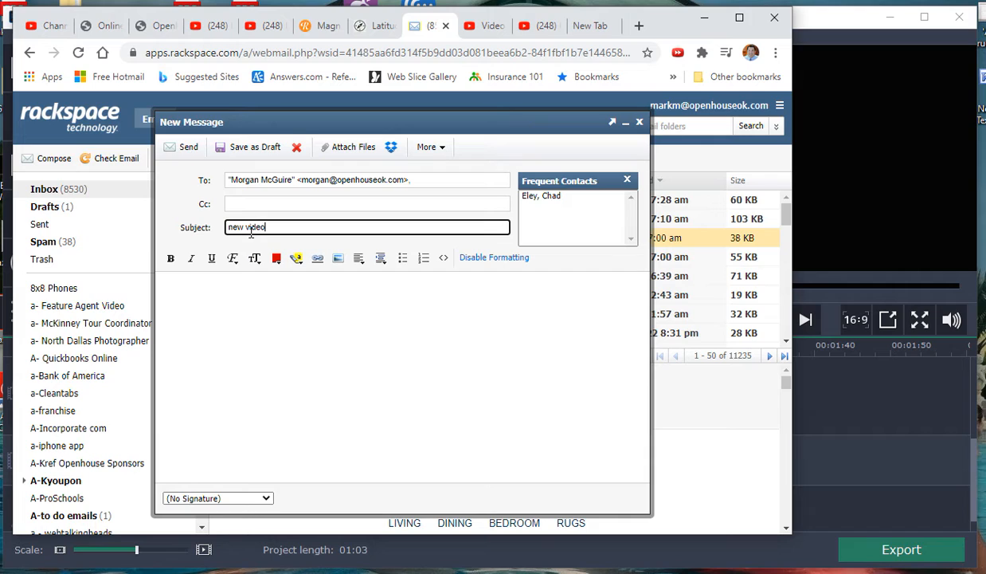
key(Tab)
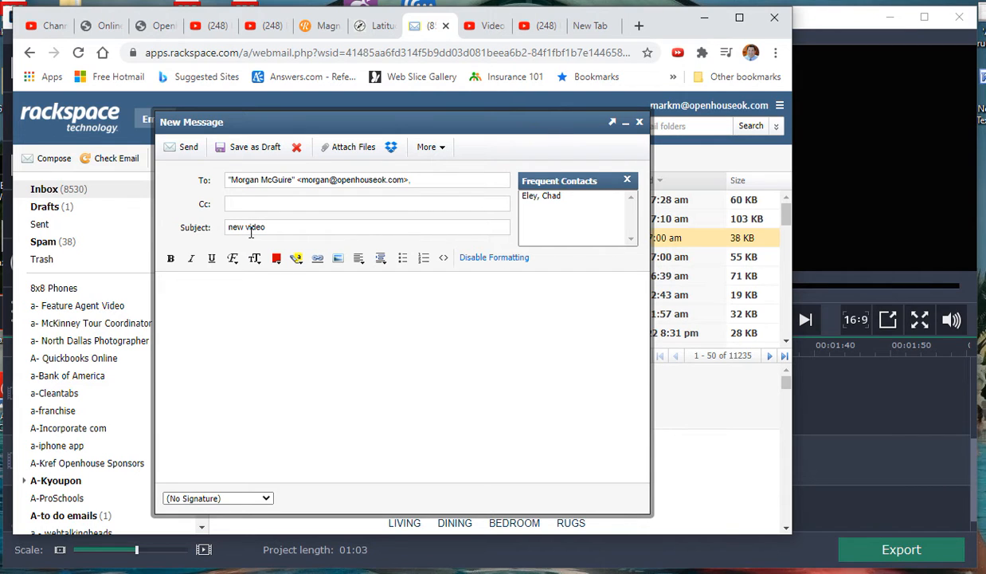
key(ctrl+v)
key(Return)
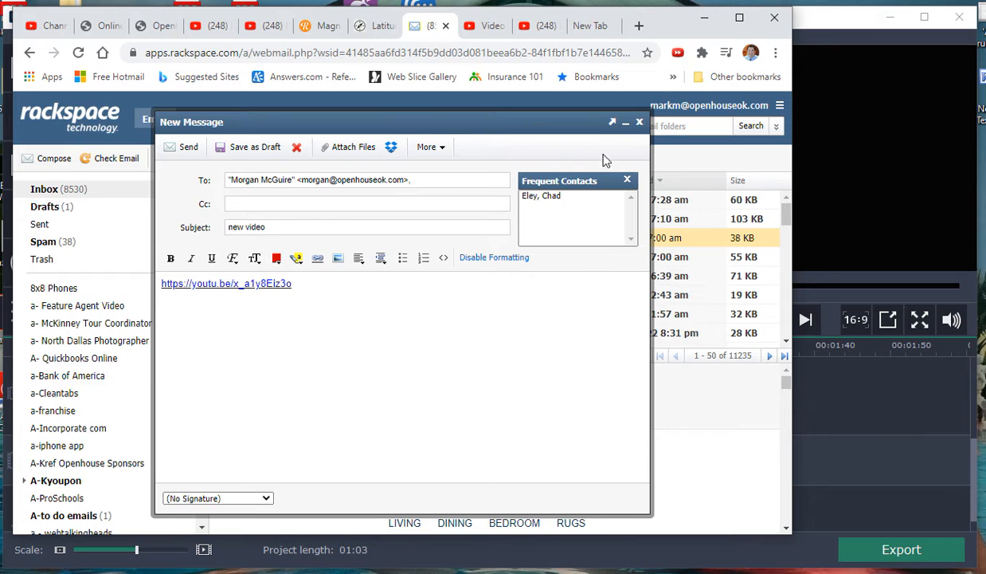
click(639, 122)
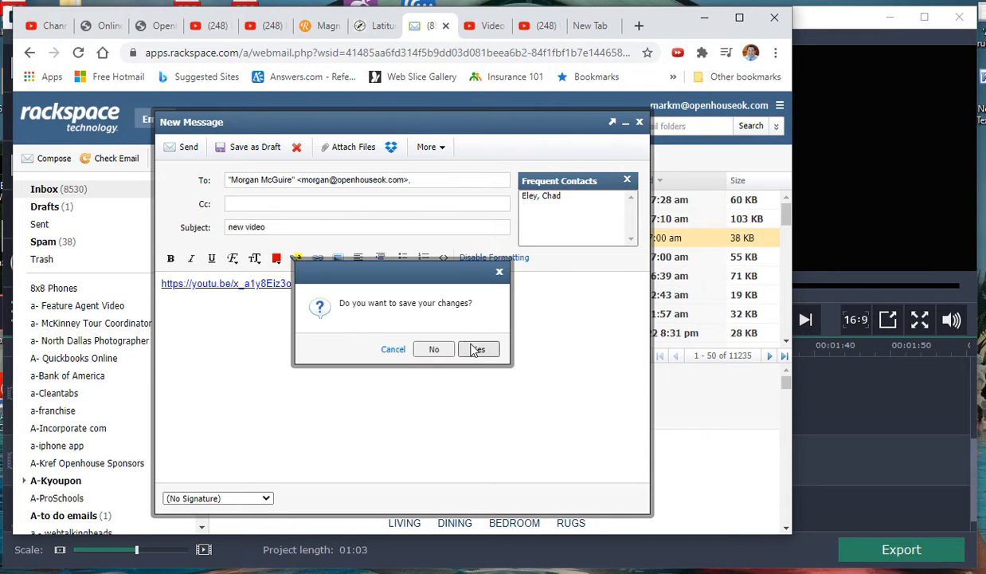
click(437, 350)
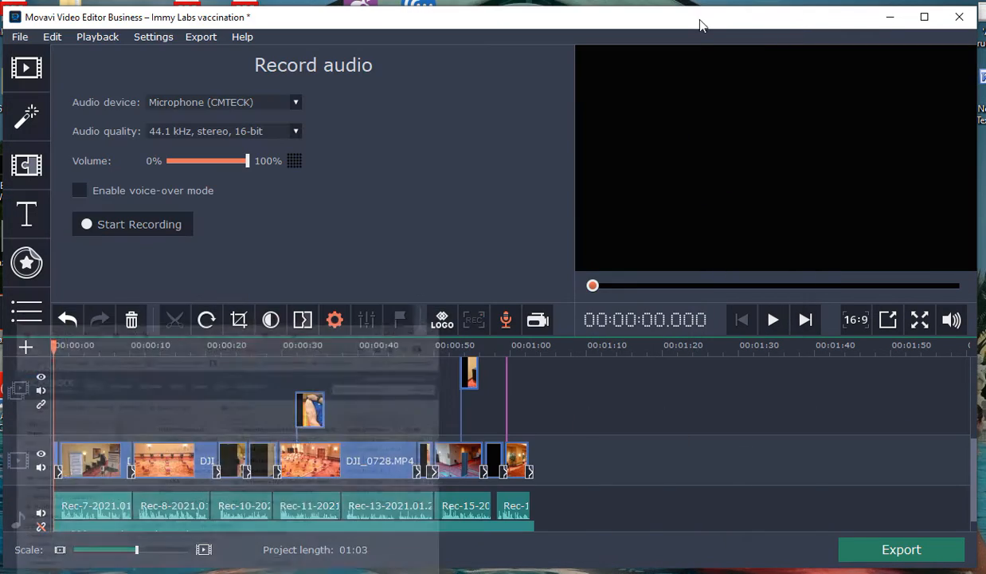
Step: Switch back to Movavi Video Editor, browse DCIM\104MEDIA on Removable Disk (F:) for media files to add, and close the dialog without importing
click(705, 17)
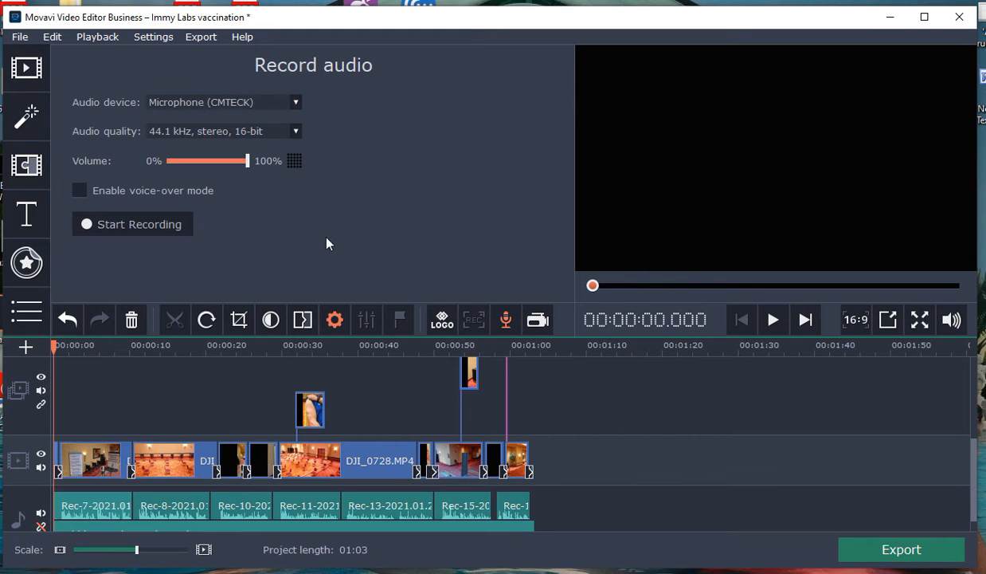
click(26, 67)
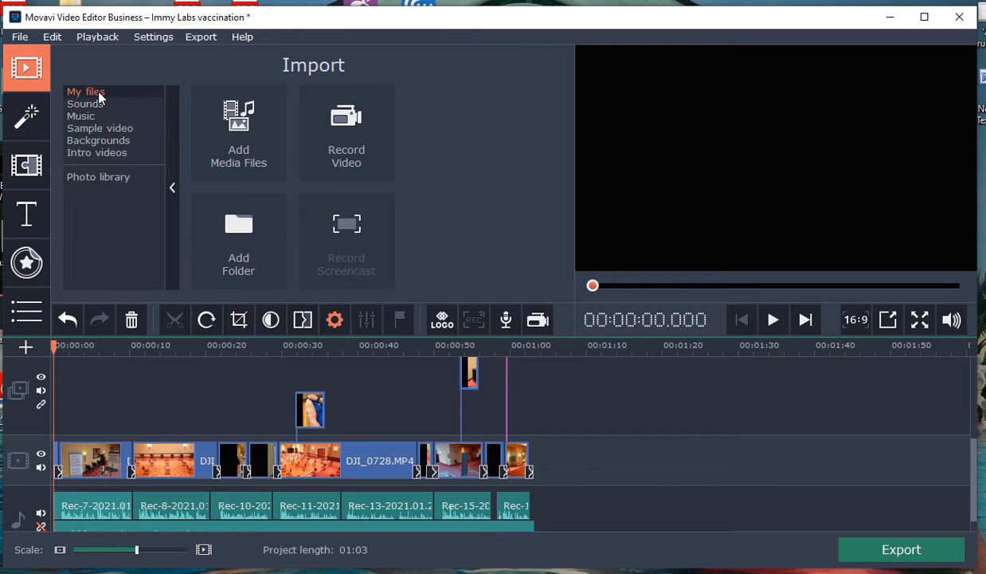
click(236, 145)
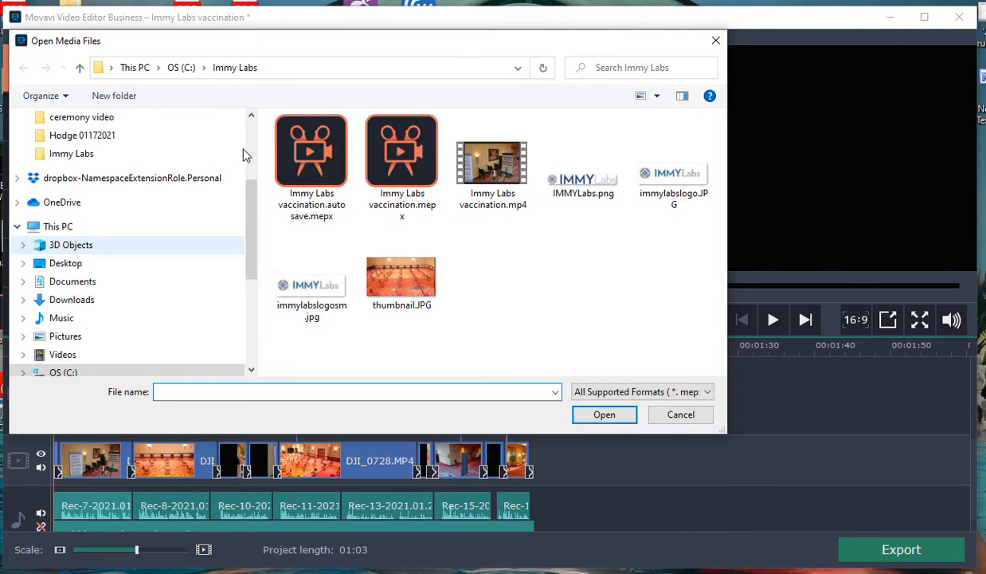
drag(249, 239, 246, 295)
click(90, 252)
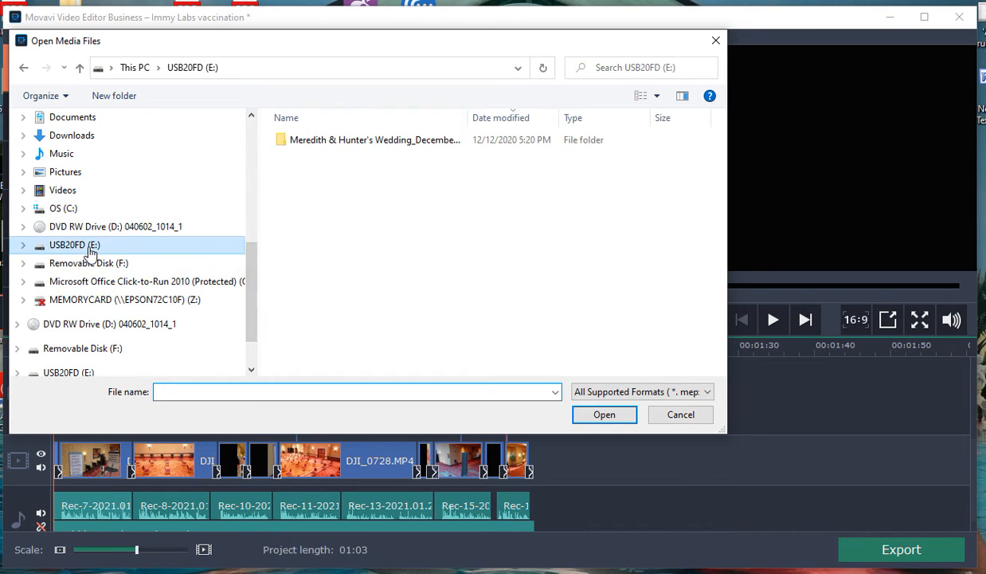
click(91, 264)
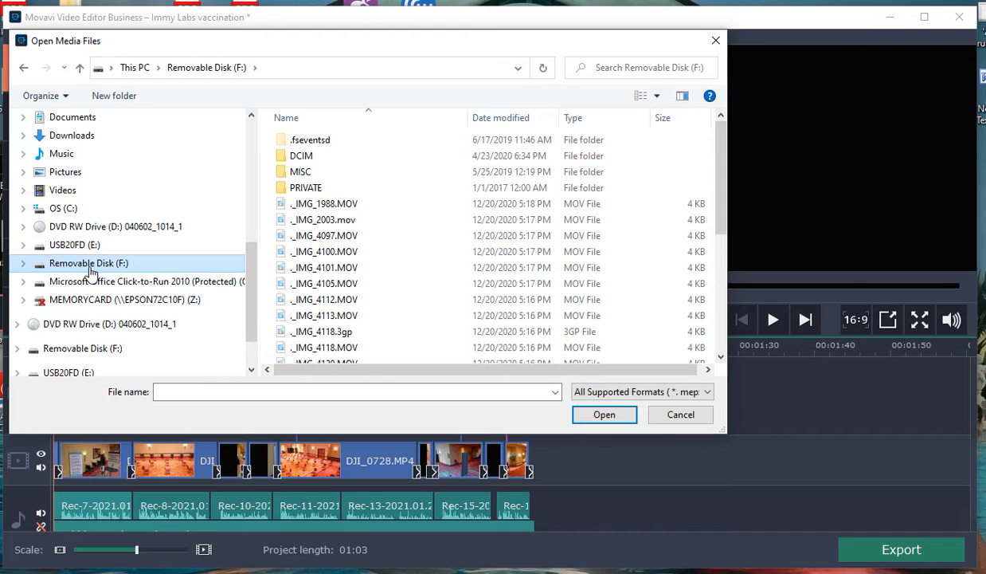
double_click(313, 161)
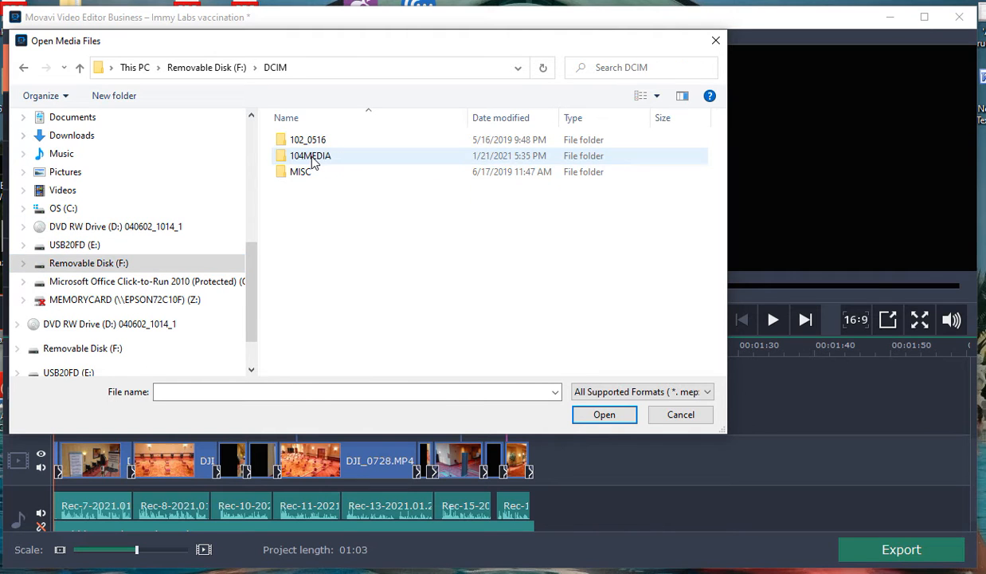
double_click(313, 160)
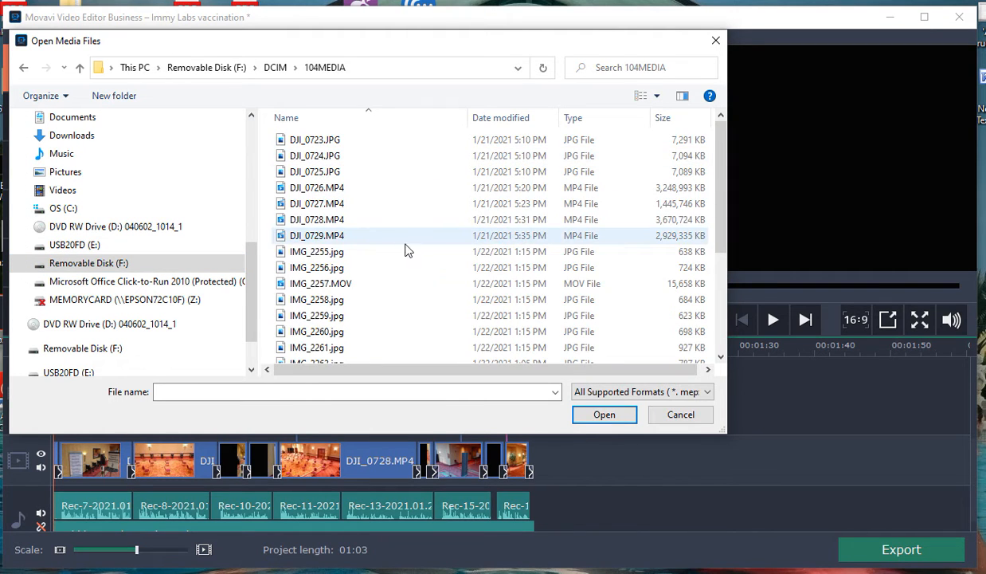
scroll(403, 251, down, 1)
scroll(402, 251, up, 1)
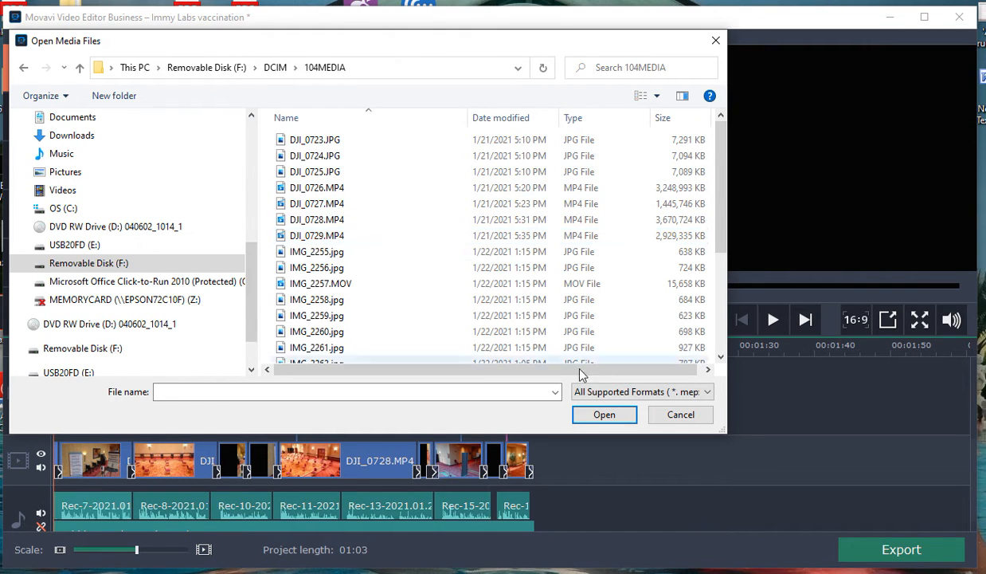
click(679, 415)
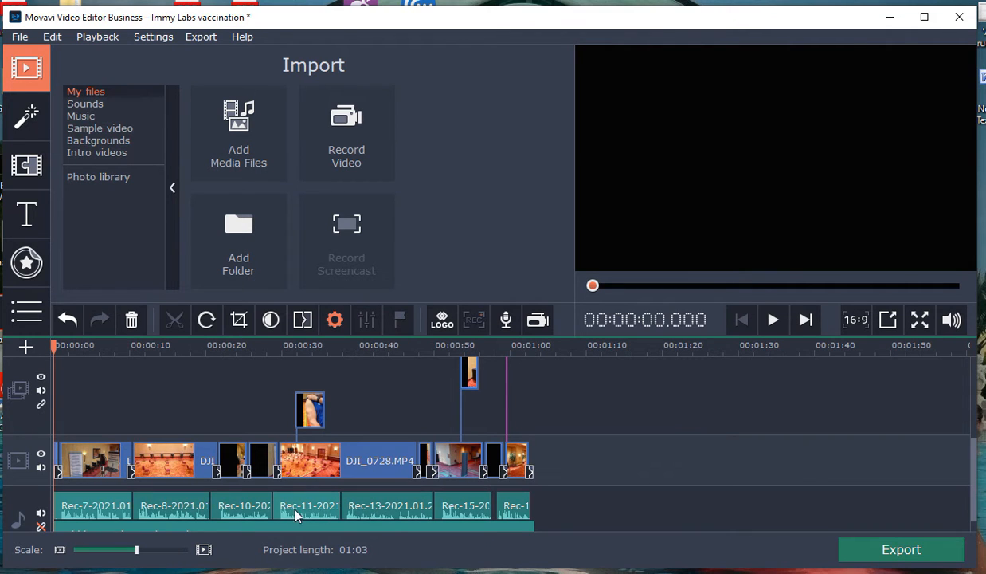
Step: Inspect the Rec-8 and Rec-7 audio clips and the first DJI_0726.MP4 clip, leaving the playhead at 00:00:02.600
click(151, 511)
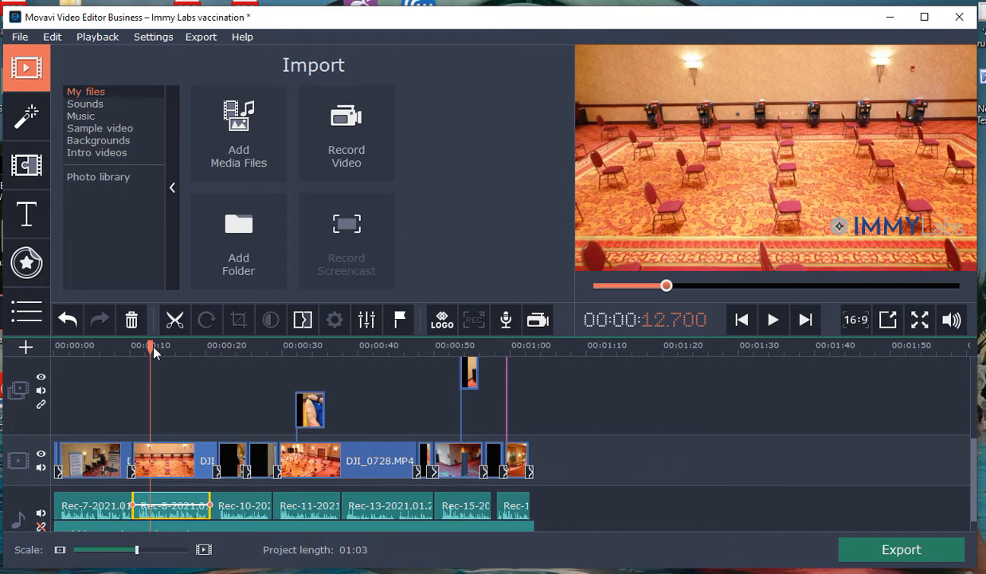
drag(150, 345, 65, 355)
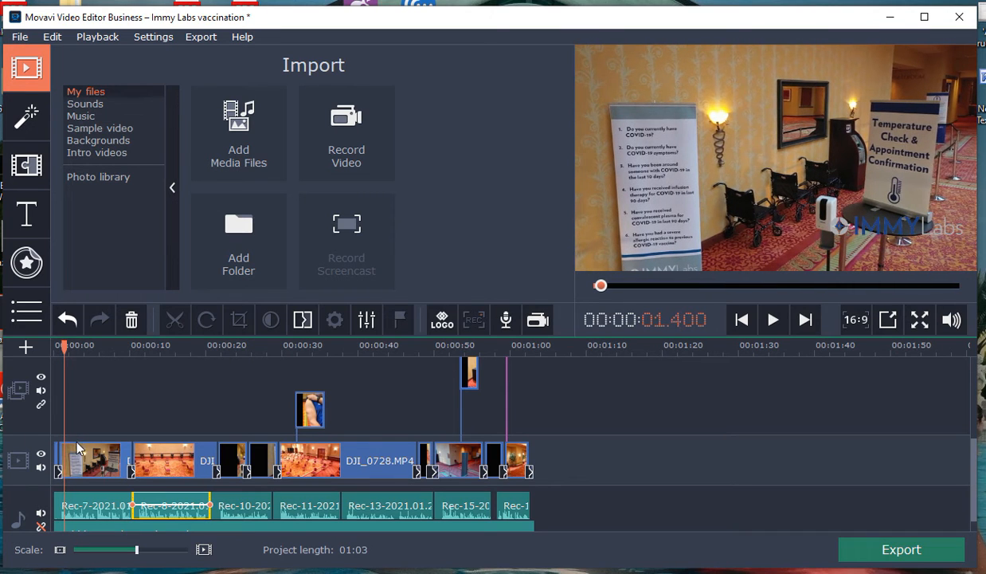
click(89, 513)
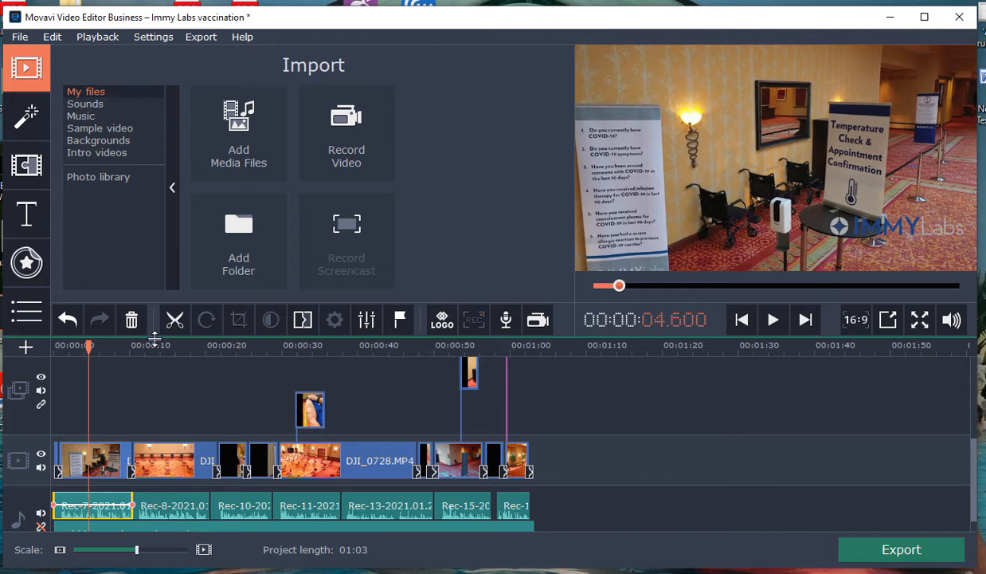
mouse_move(88, 351)
mouse_down()
mouse_move(125, 353)
mouse_move(74, 359)
mouse_move(75, 349)
mouse_up()
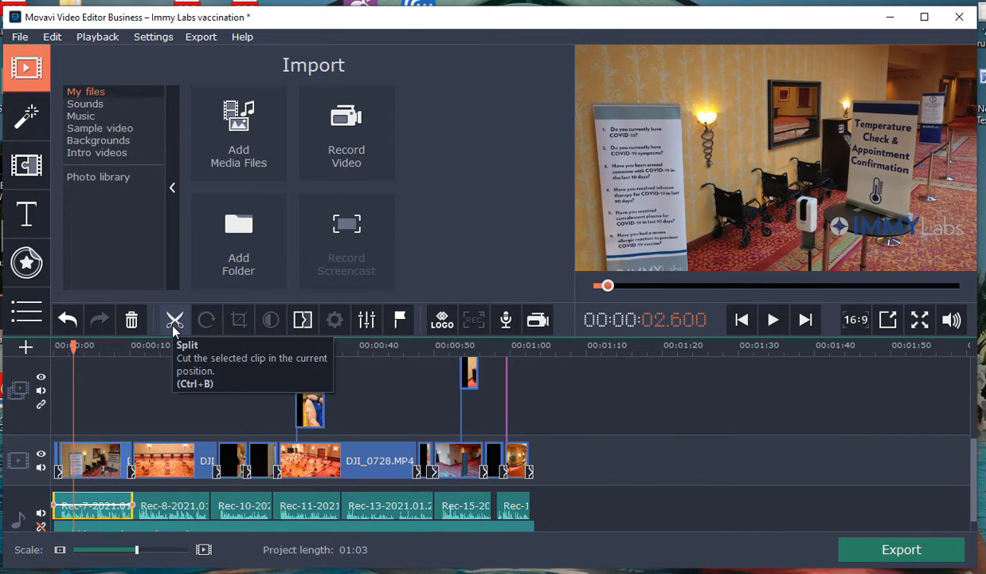
click(78, 468)
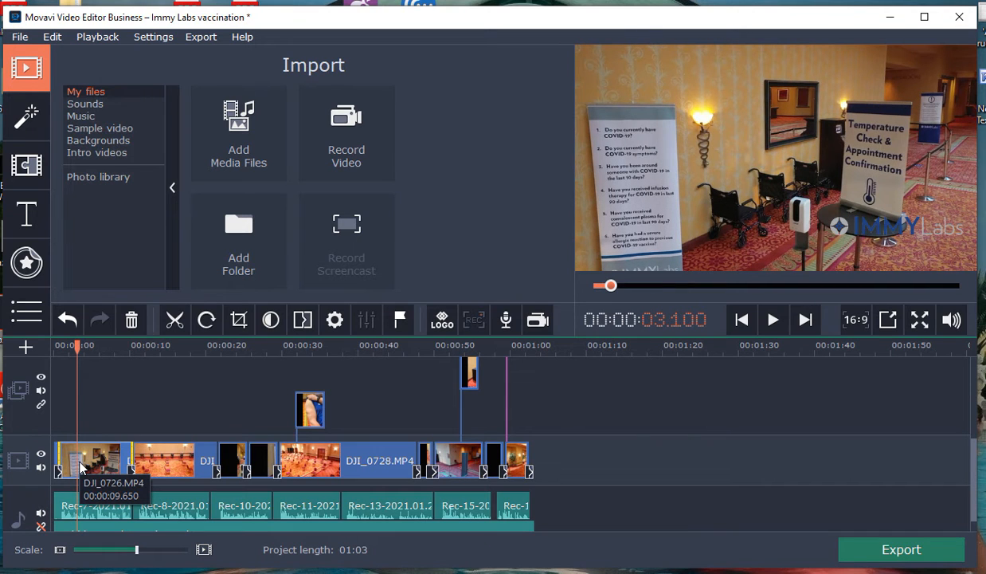
drag(77, 346, 72, 345)
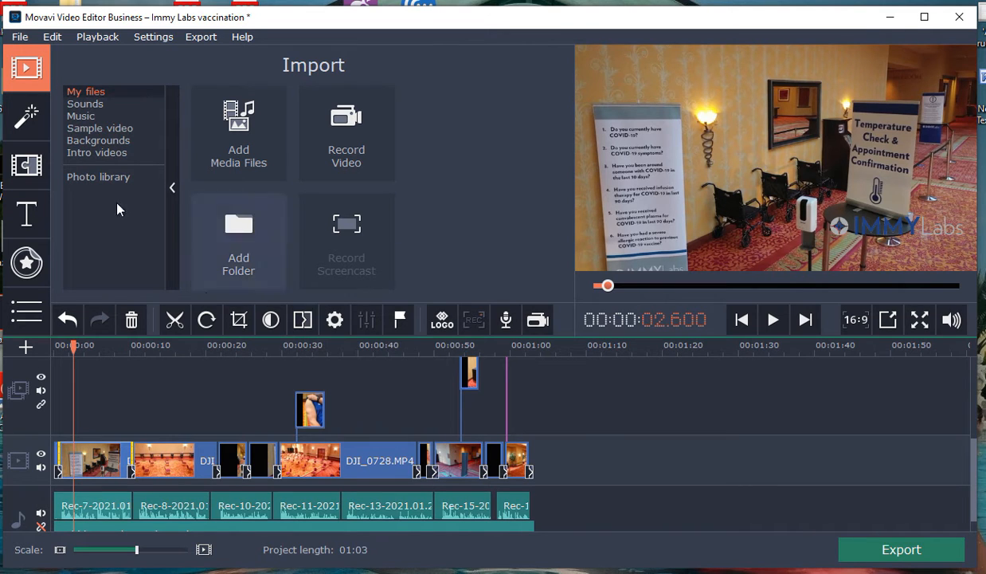
Step: Browse the Business and Artistic transitions, previewing Roll ↓, Page turn 2 ↖, Disintegrate and Flash
click(22, 161)
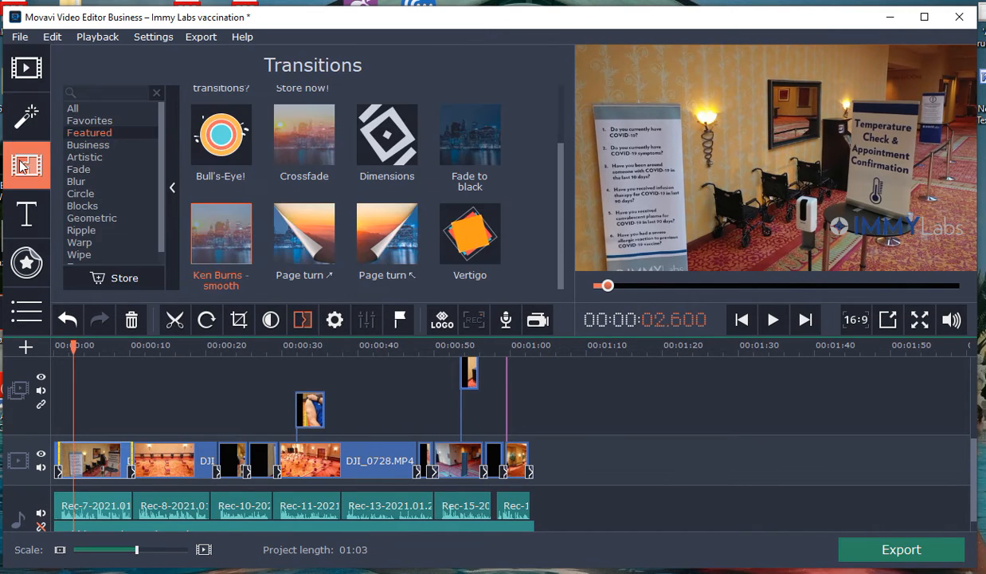
click(93, 144)
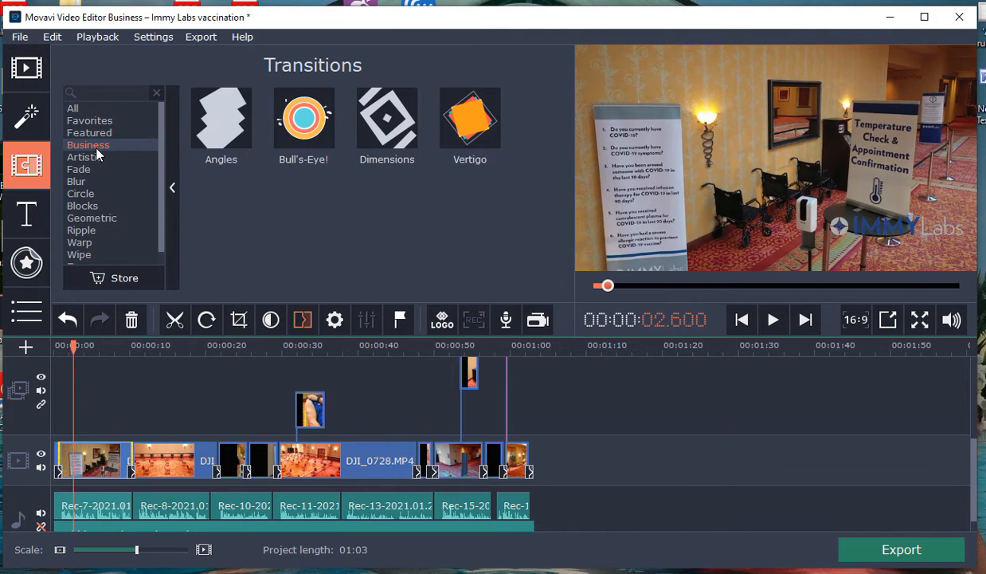
click(95, 158)
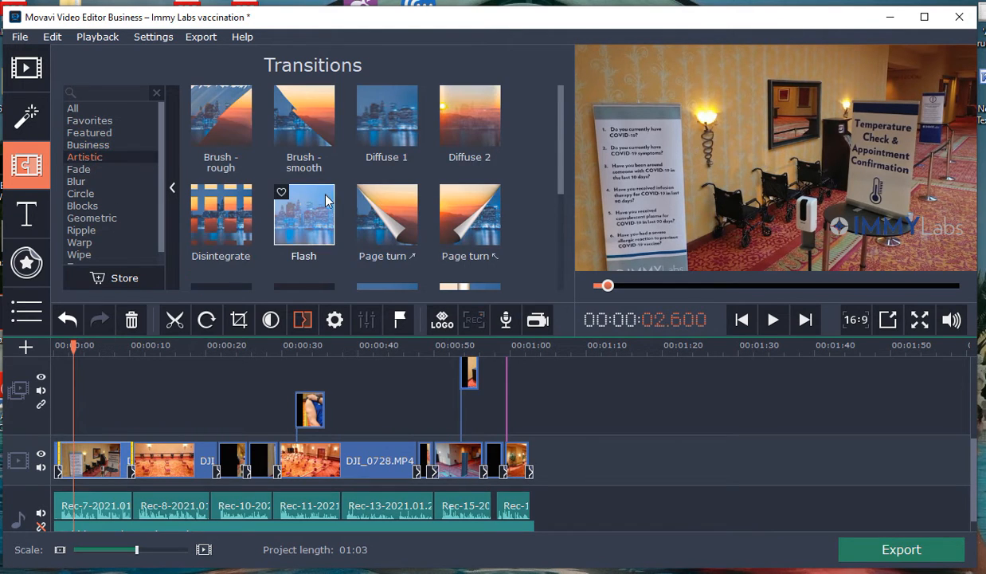
scroll(315, 192, down, 2)
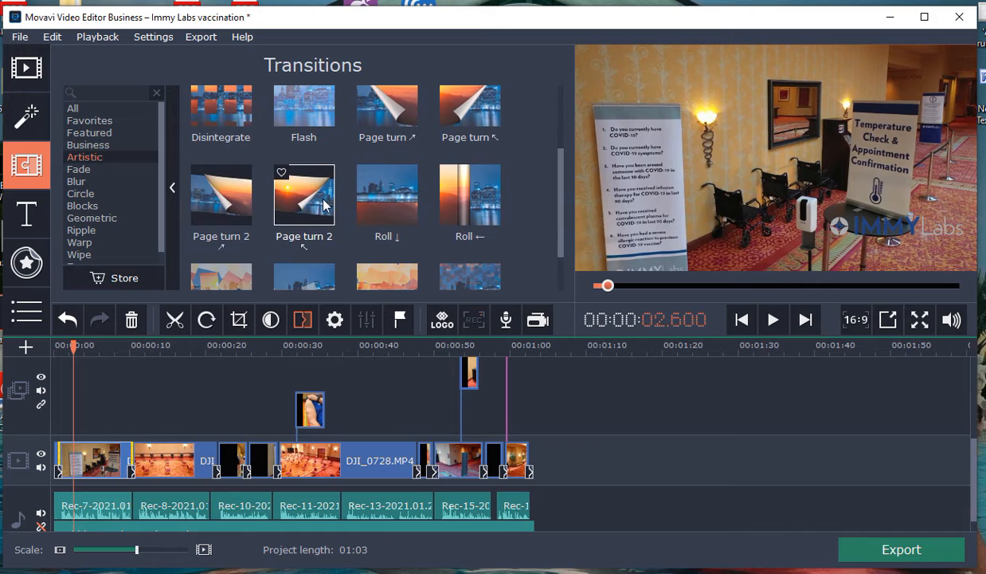
click(384, 200)
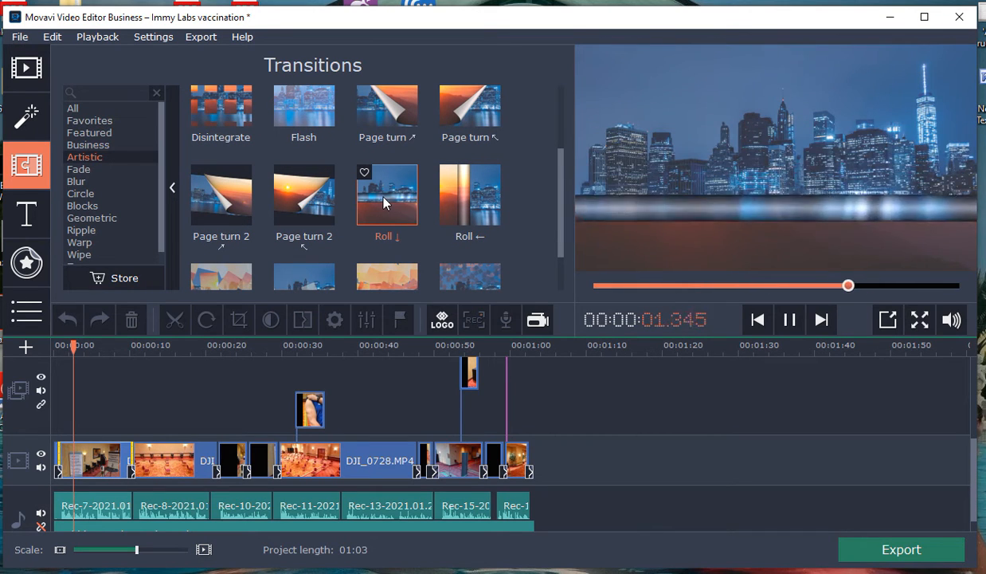
click(308, 206)
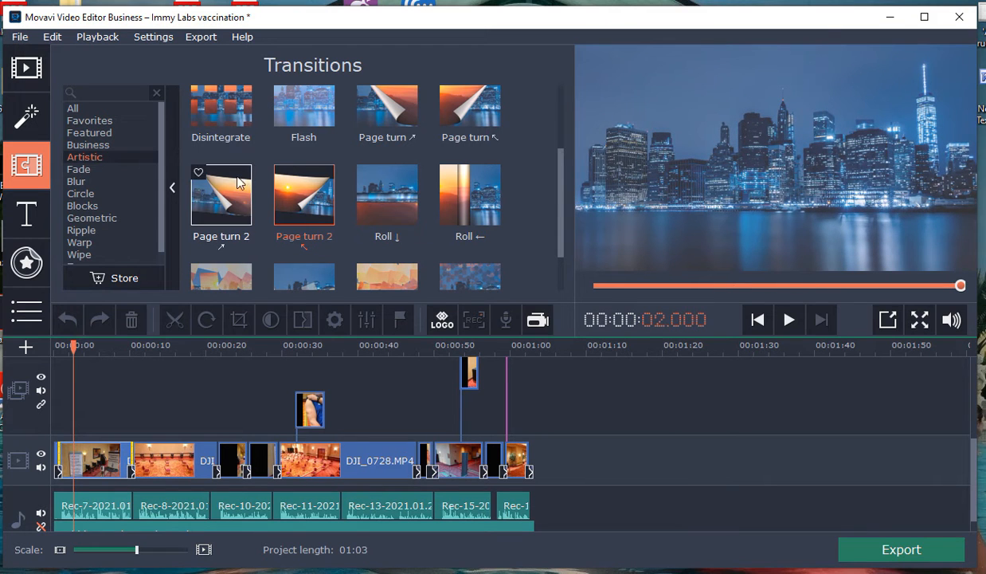
click(203, 115)
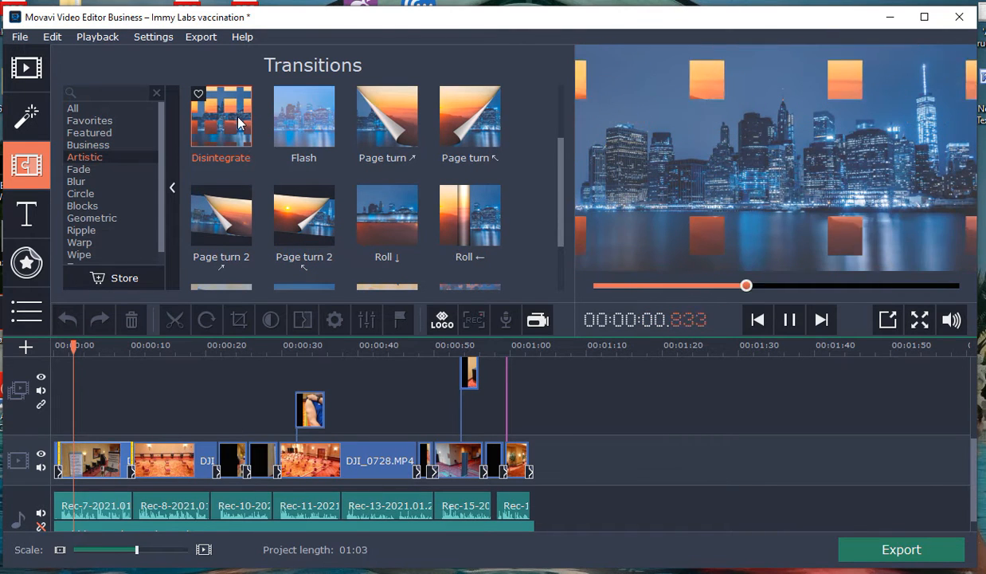
click(319, 130)
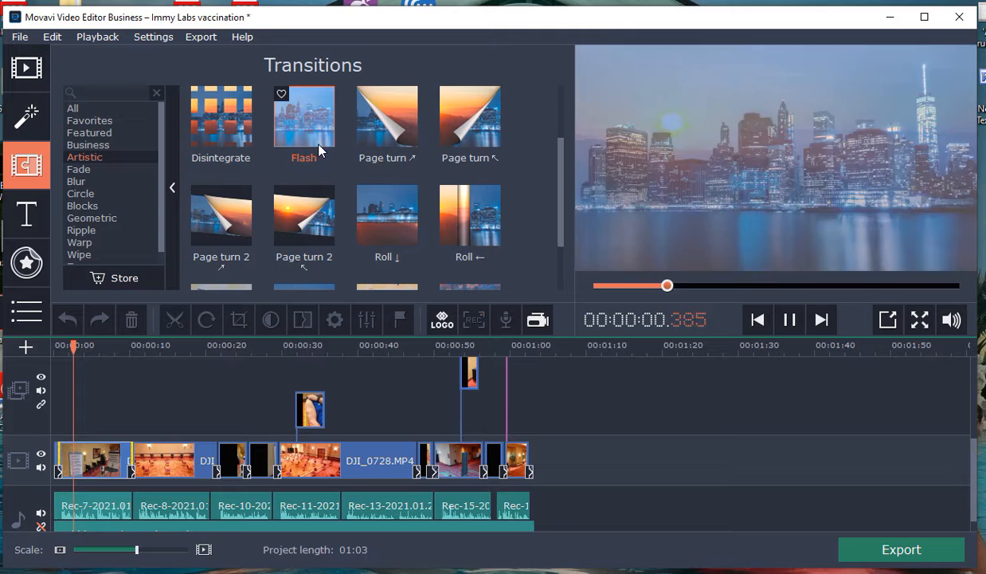
scroll(298, 207, down, 1)
scroll(304, 194, down, 2)
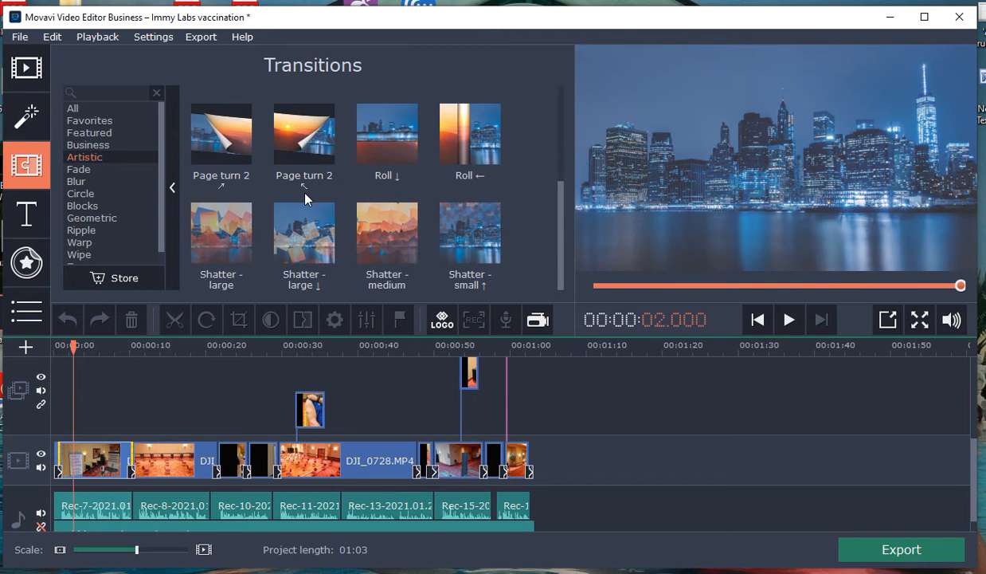
Step: Preview the Fade transitions Gradient ← and Fade to black, and the Business transitions Bull's-Eye! and Dimensions
click(86, 169)
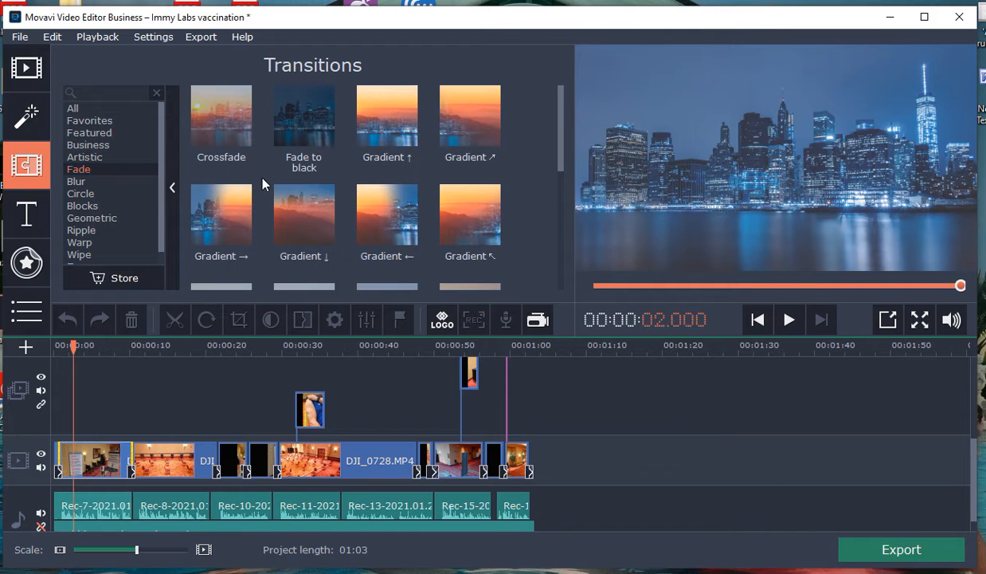
click(389, 216)
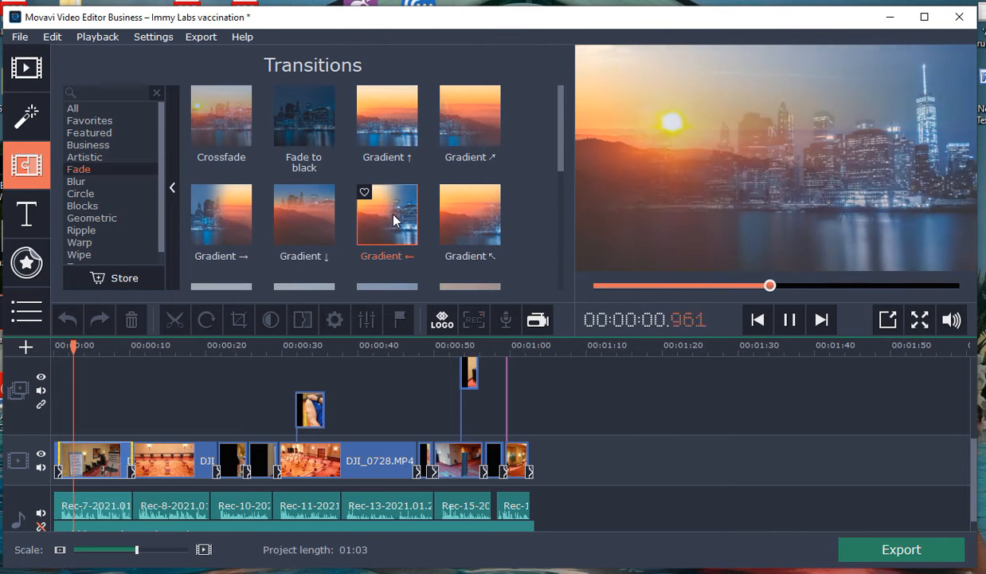
click(296, 110)
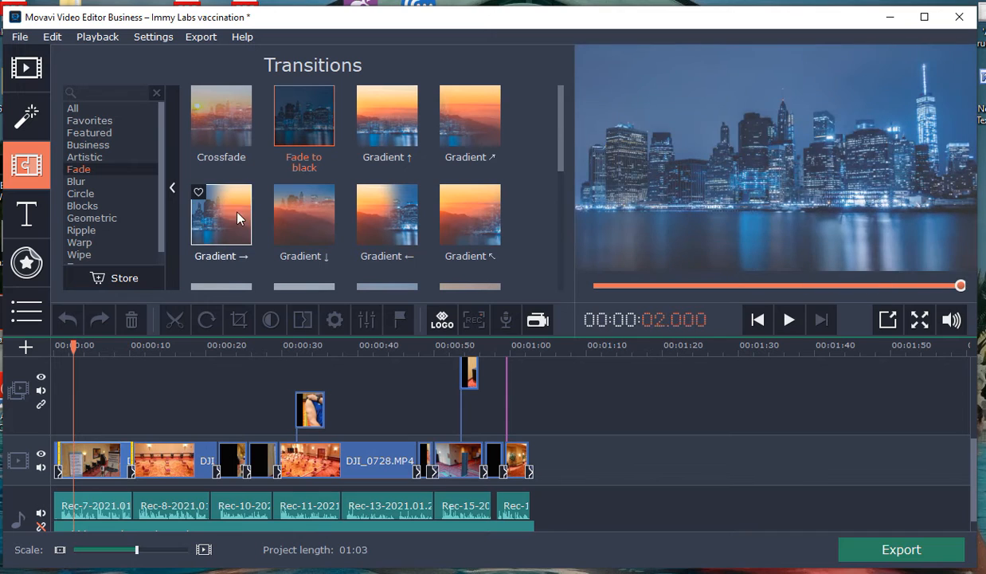
click(94, 145)
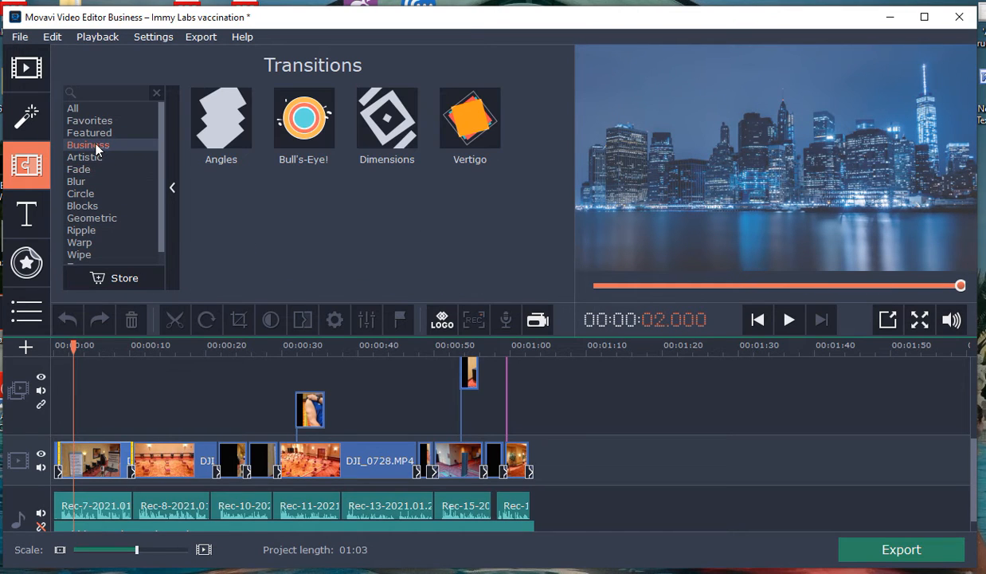
click(303, 142)
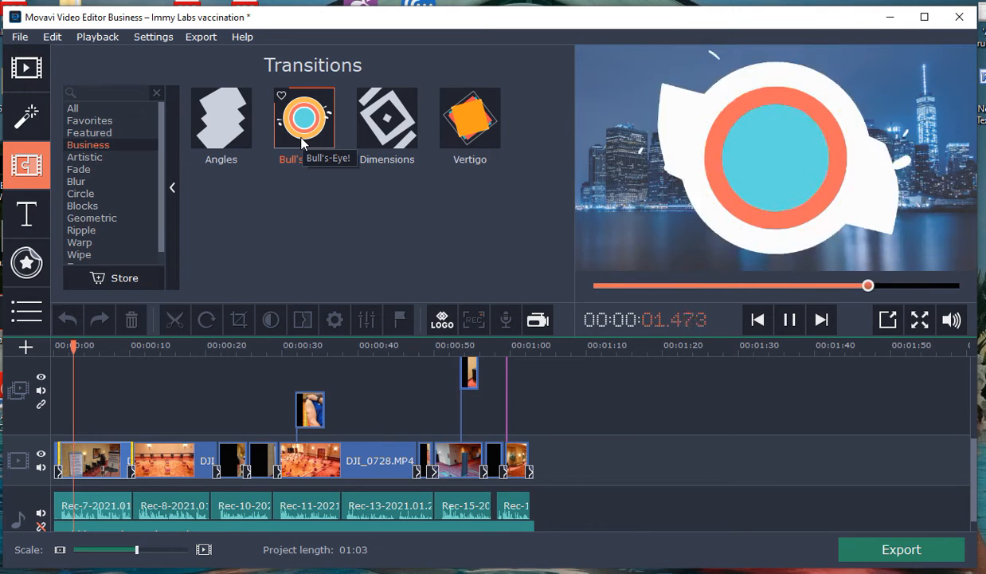
click(381, 139)
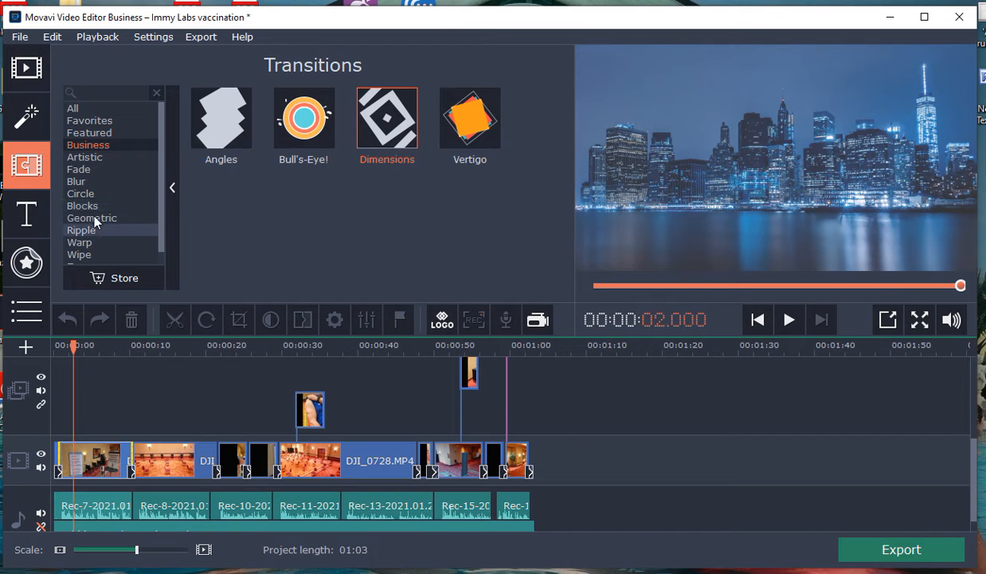
Step: Preview the sharp, smooth and intense Ken Burns fade transitions, and select the second video clip at 00:00:17.000
click(80, 195)
click(76, 182)
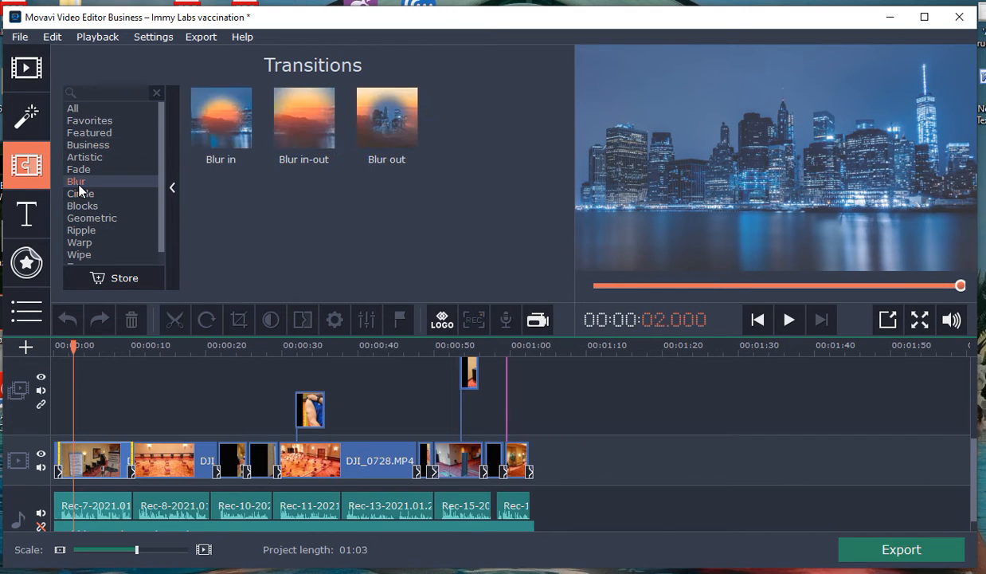
click(78, 169)
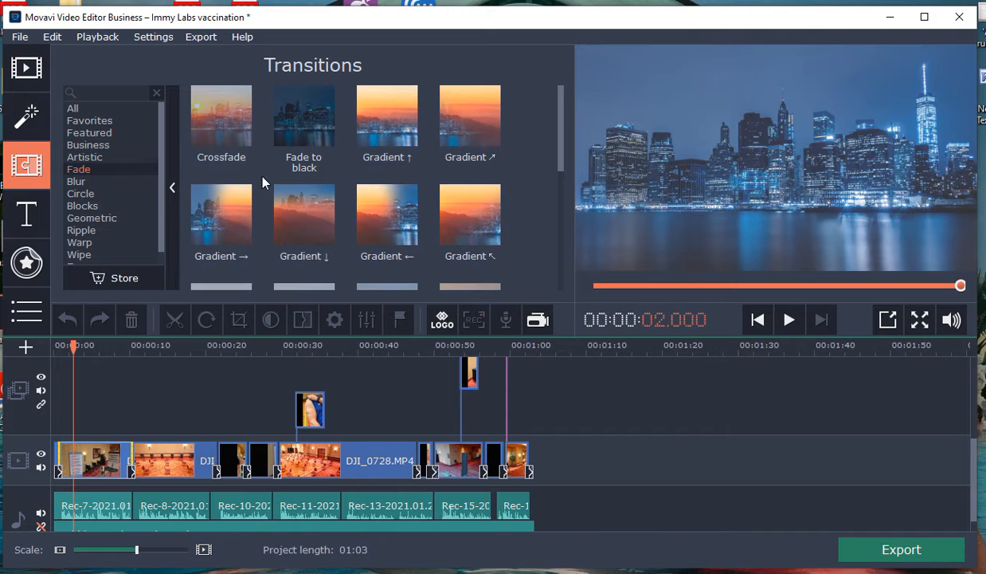
scroll(264, 183, down, 1)
scroll(264, 188, down, 1)
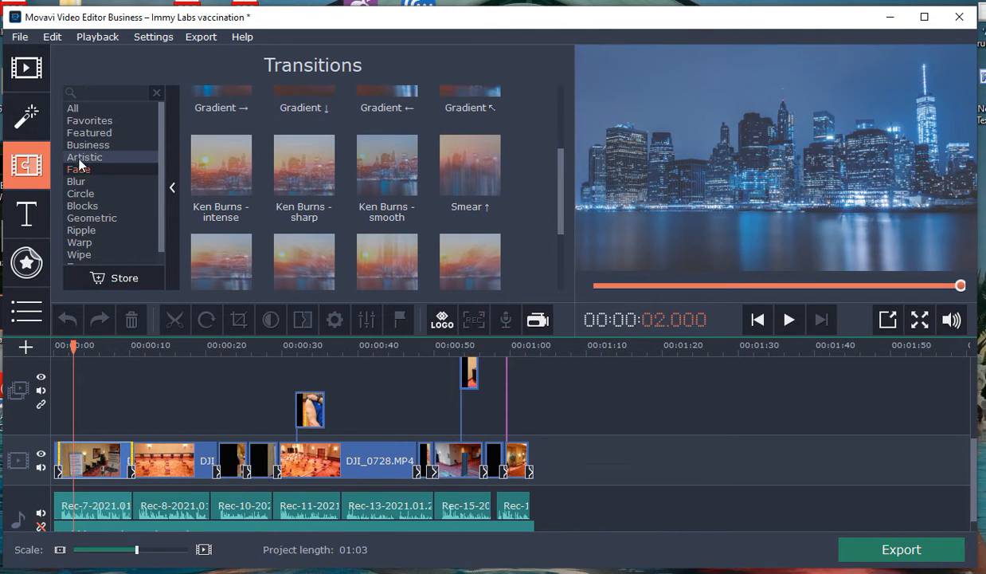
click(308, 192)
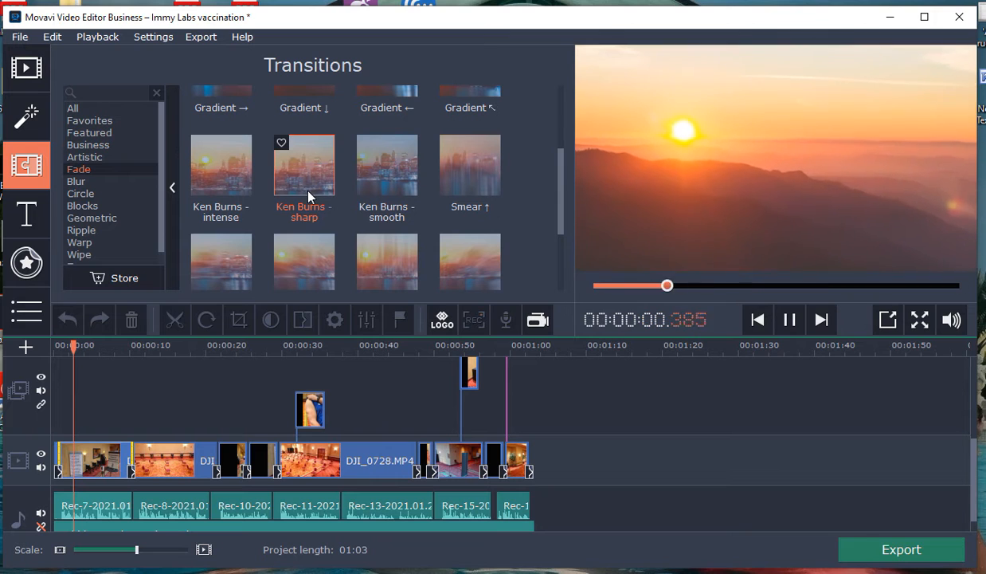
click(363, 190)
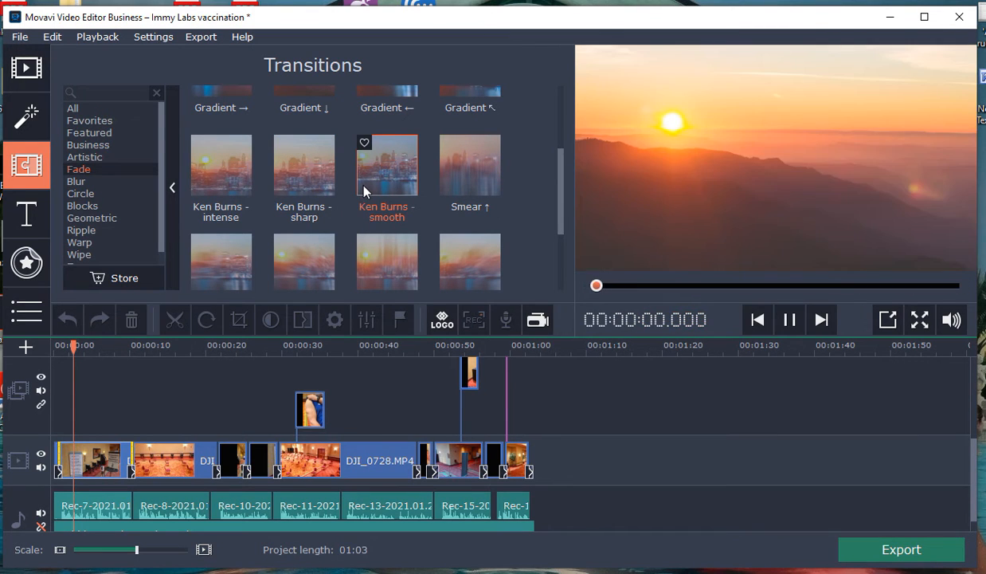
click(226, 184)
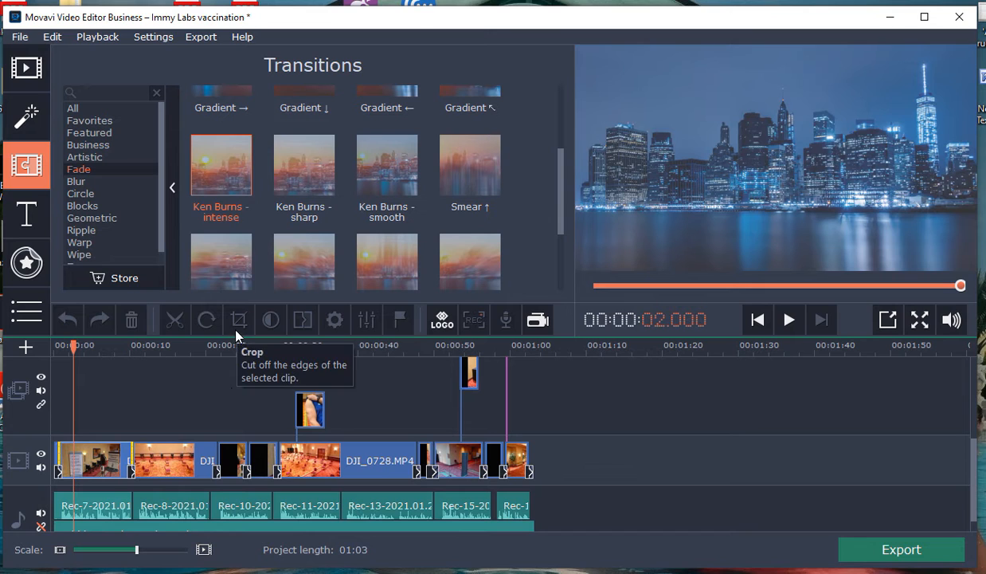
click(183, 461)
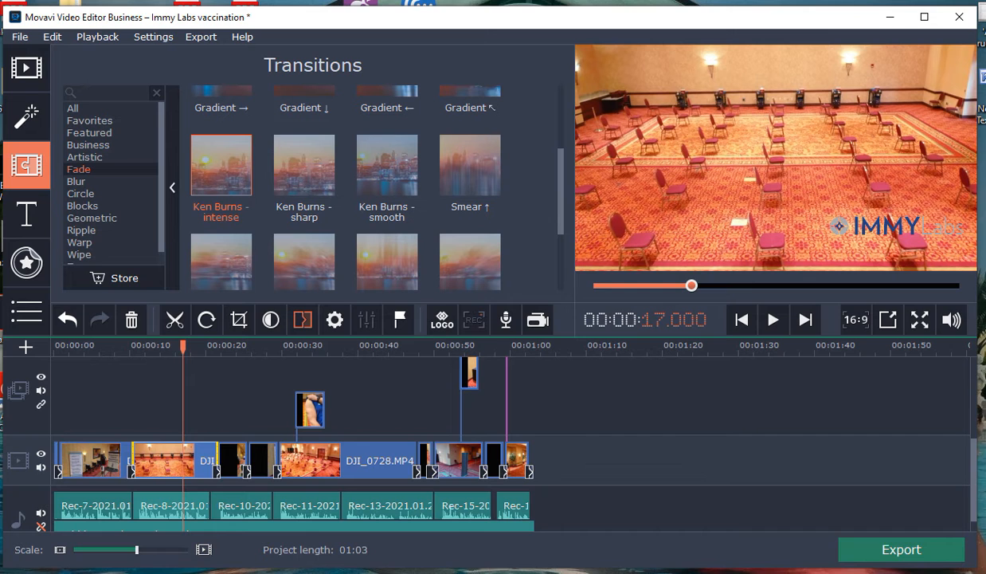
Step: Switch to the webmail in the browser, search all email folders for "script", and view the Inbox message "Vaccine script" from 3:10 pm
key(alt+Tab)
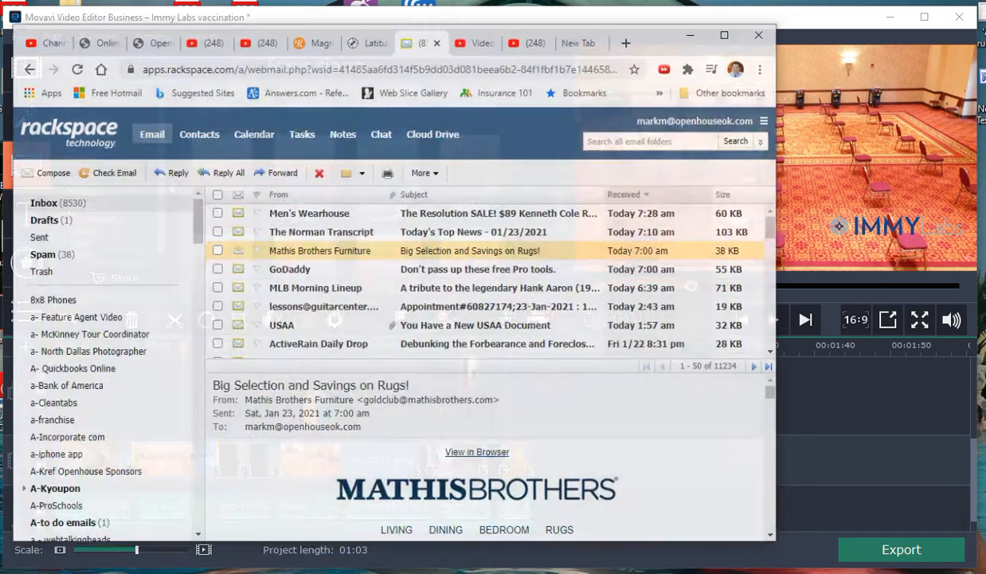
click(610, 125)
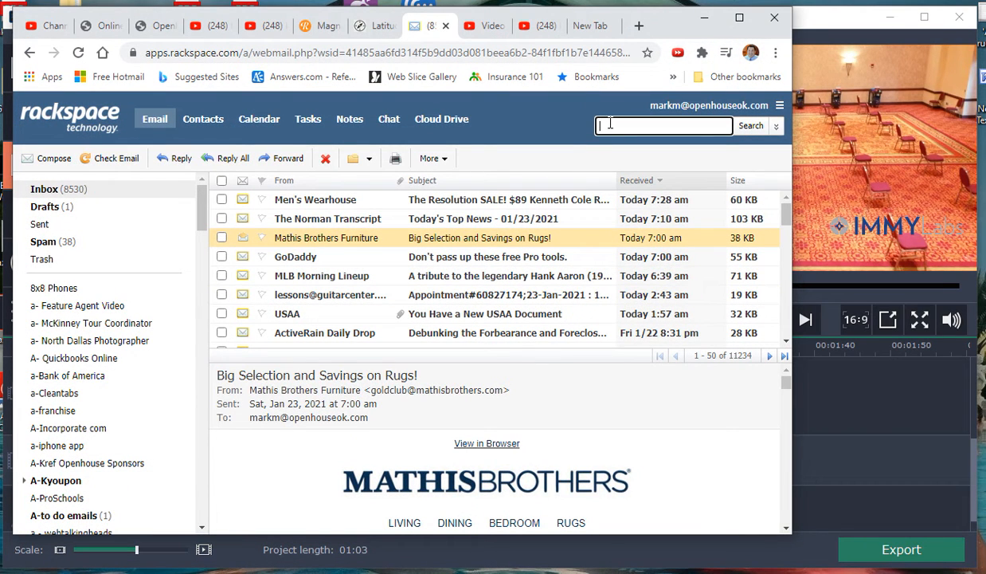
text(script)
key(Return)
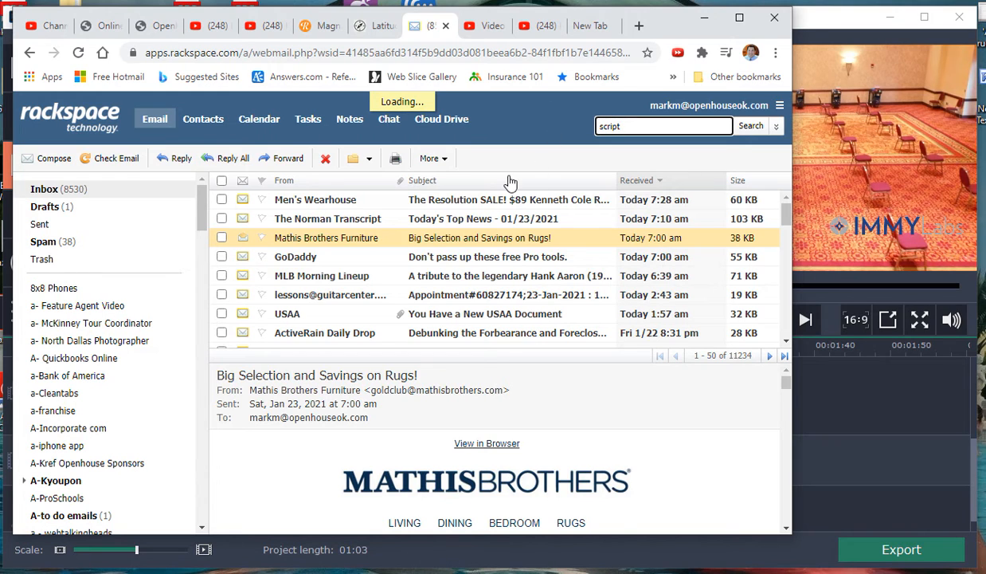
click(748, 126)
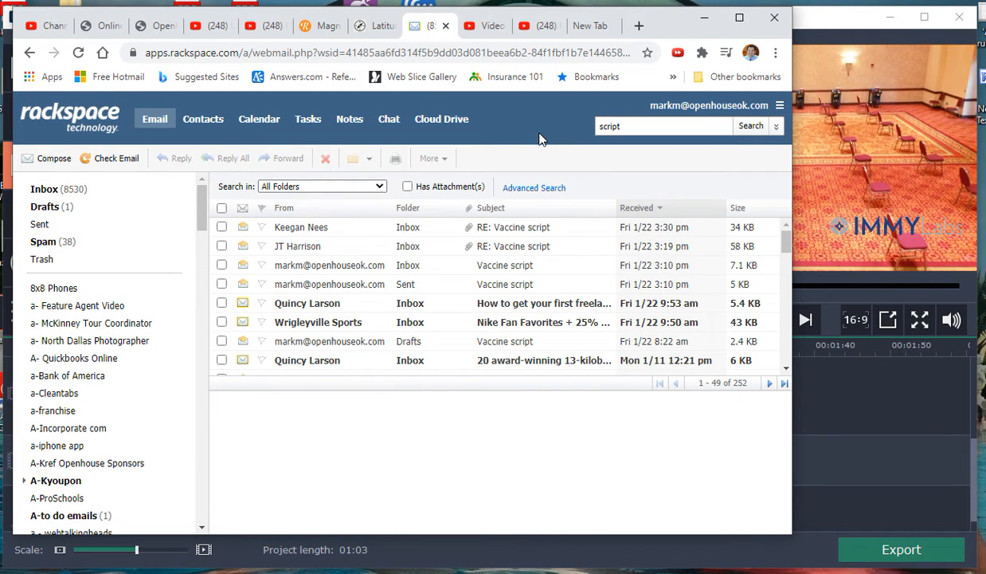
click(343, 266)
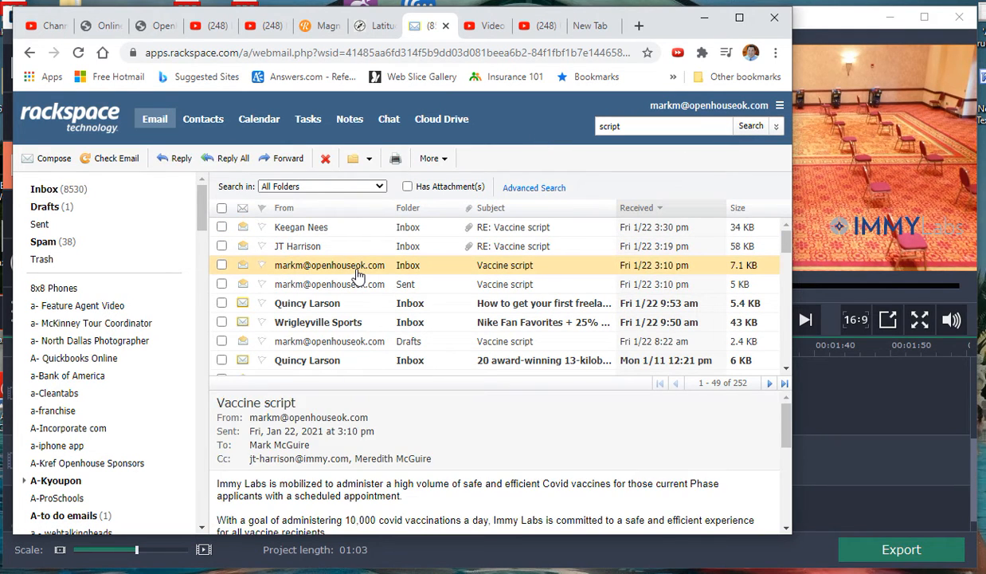
double_click(358, 275)
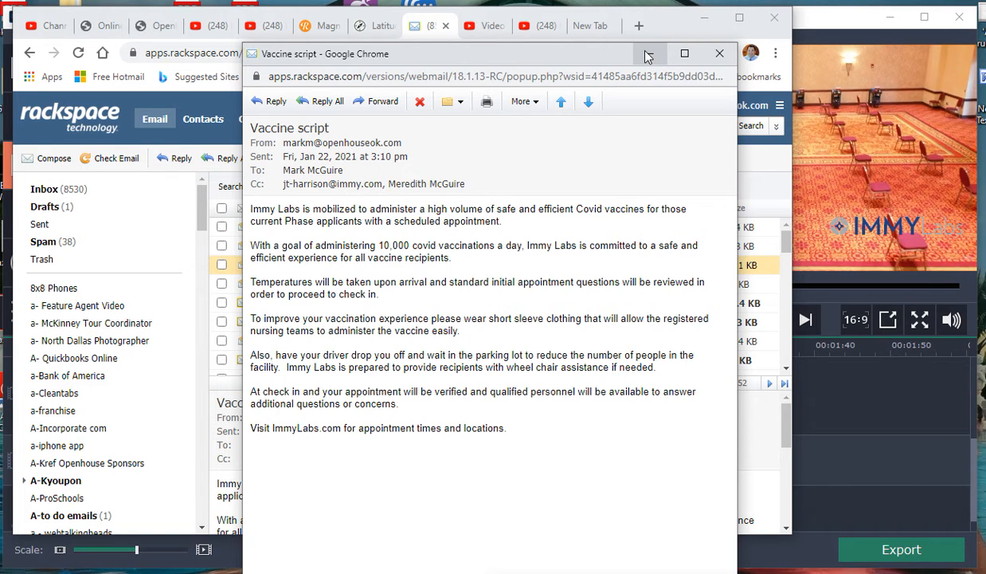
Step: Return to Movavi Video Editor, play about the first 10 seconds of the project, and move the playhead back to 00:00:00.000
click(701, 26)
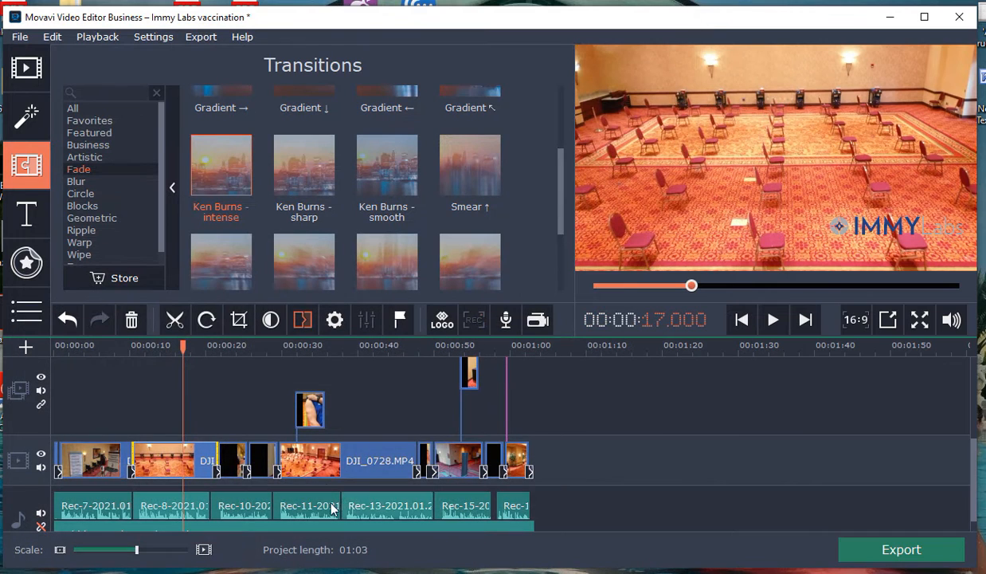
click(542, 506)
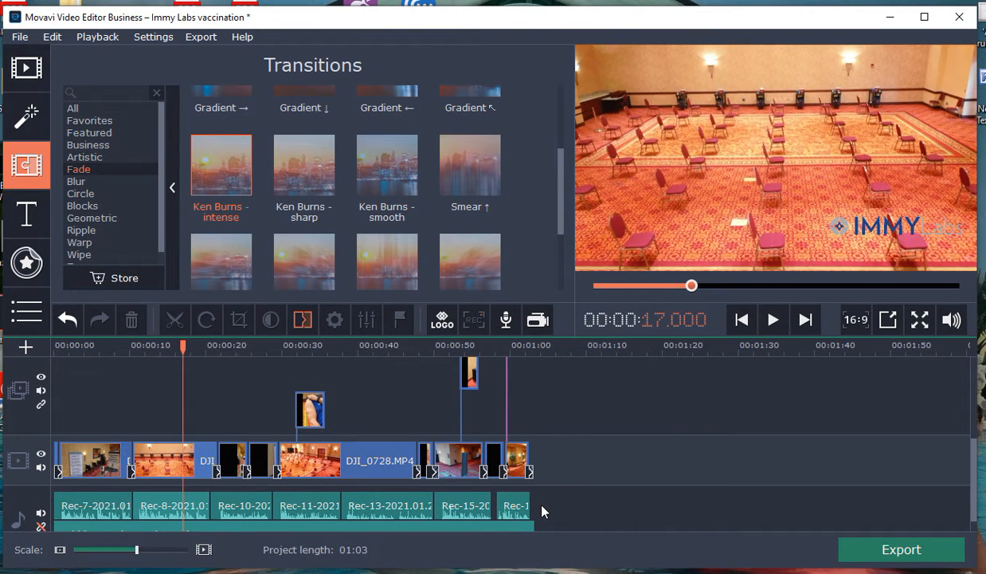
drag(183, 347, 59, 352)
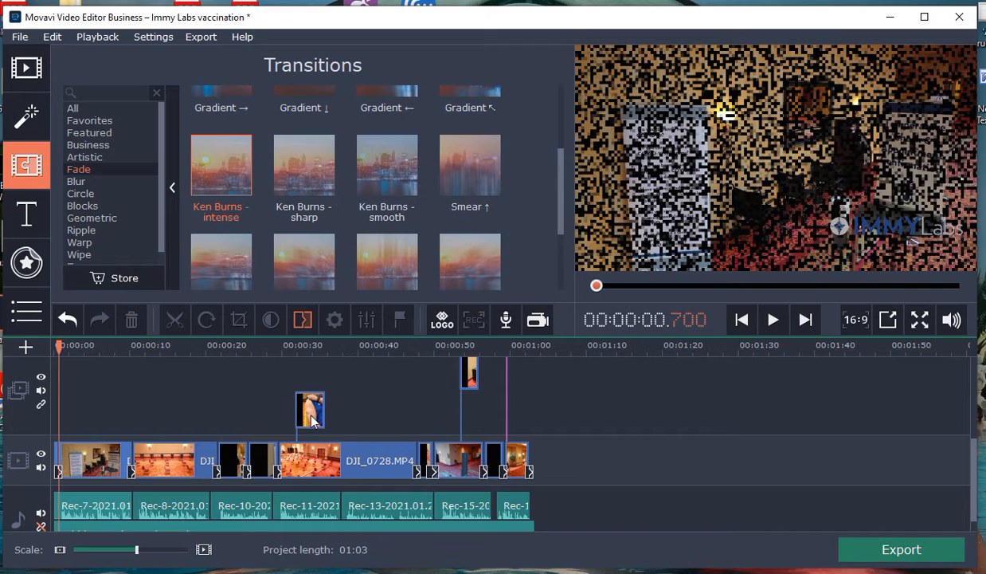
drag(60, 345, 54, 344)
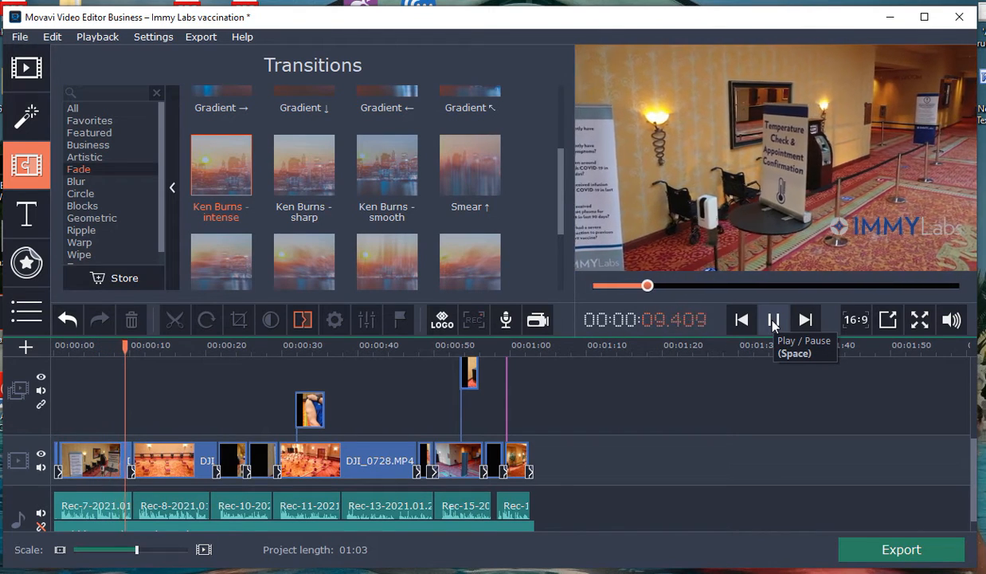
click(773, 320)
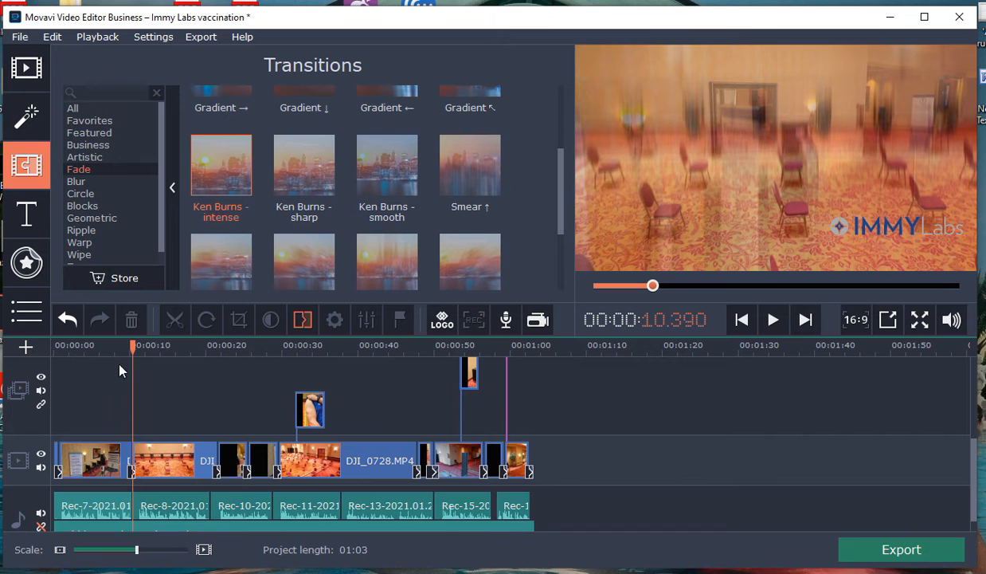
drag(132, 345, 44, 356)
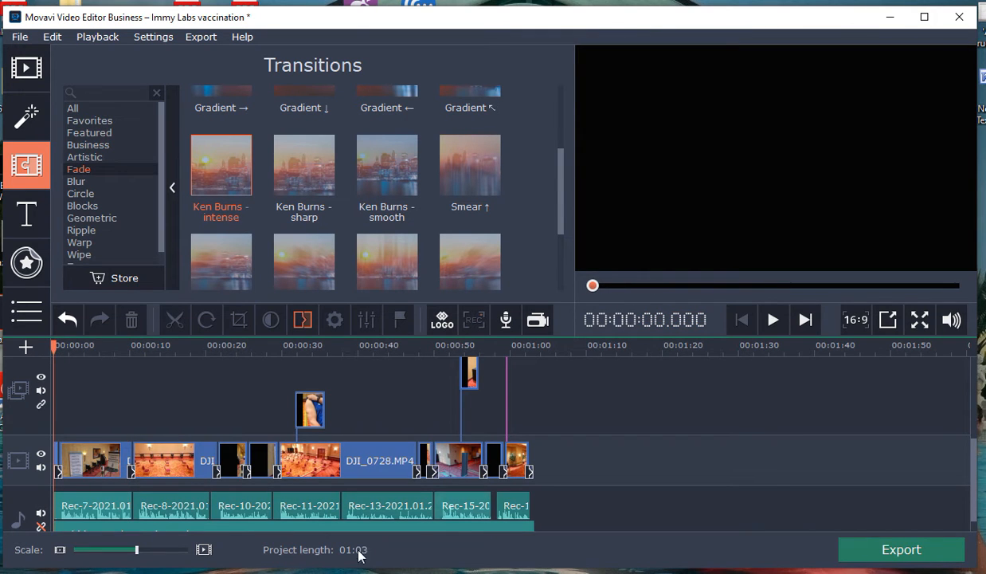
click(41, 469)
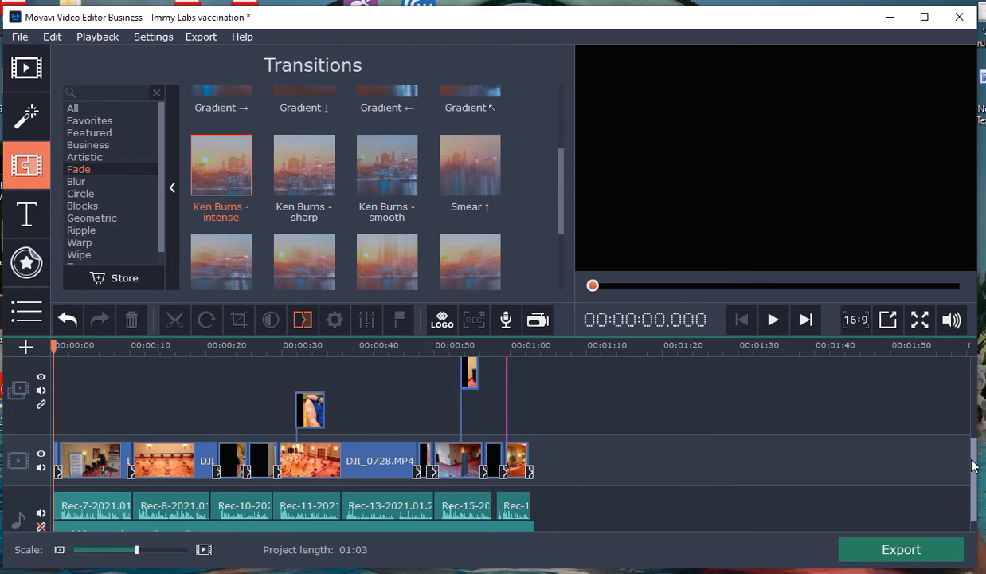
Step: Open the built-in music collection and preview the tracks Awakening, Bittersweet and Ambitious Plans
scroll(968, 466, down, 1)
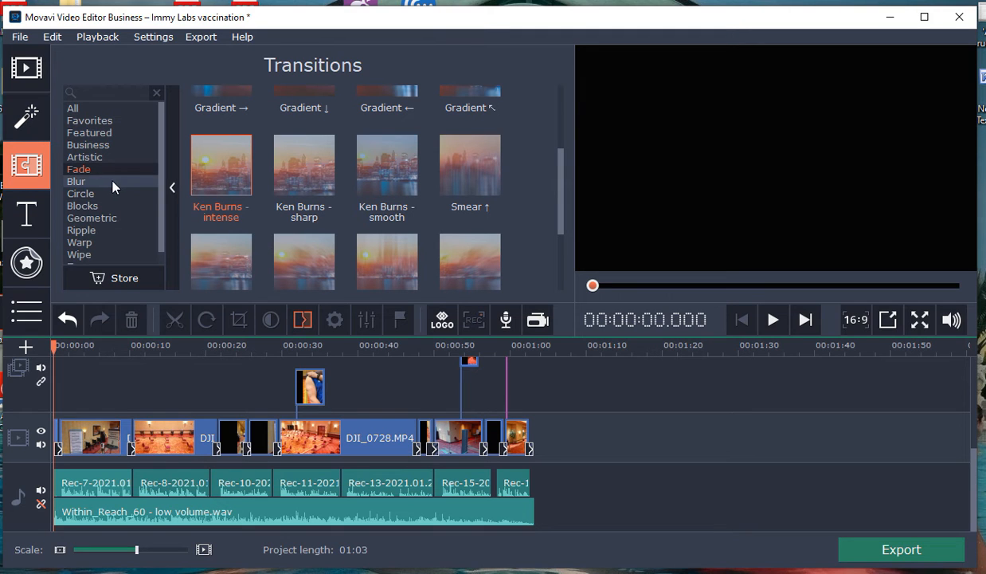
click(29, 78)
click(71, 117)
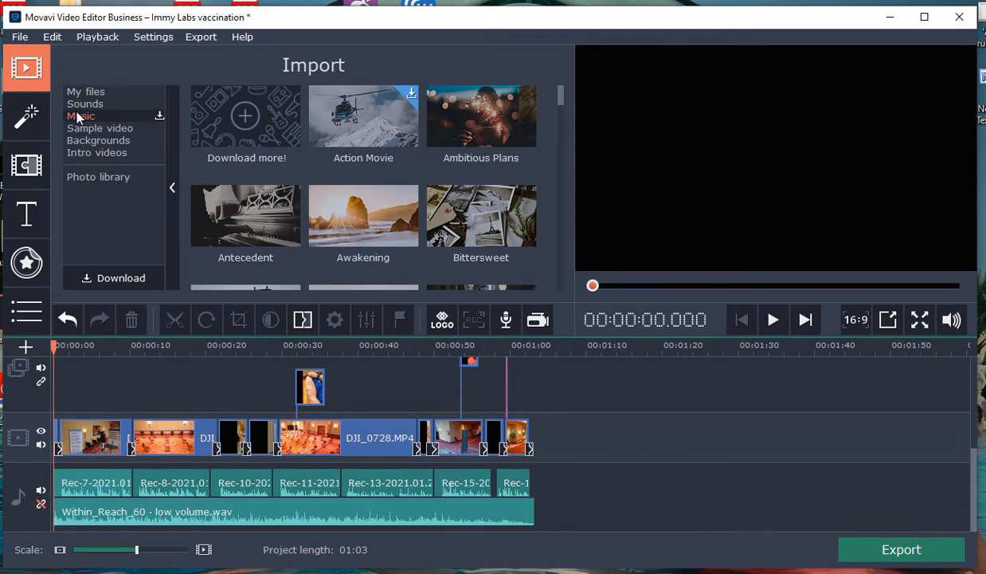
click(343, 230)
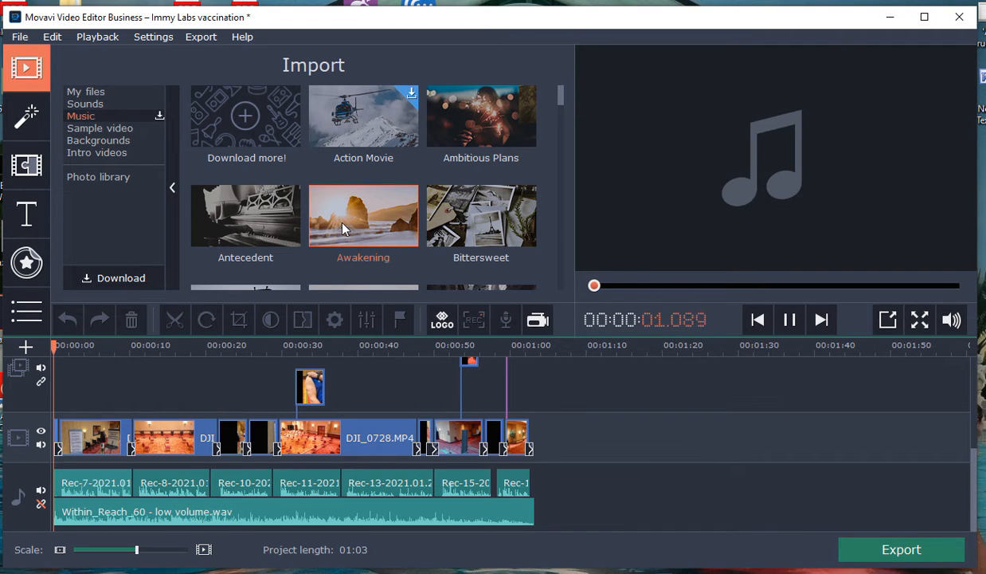
click(464, 225)
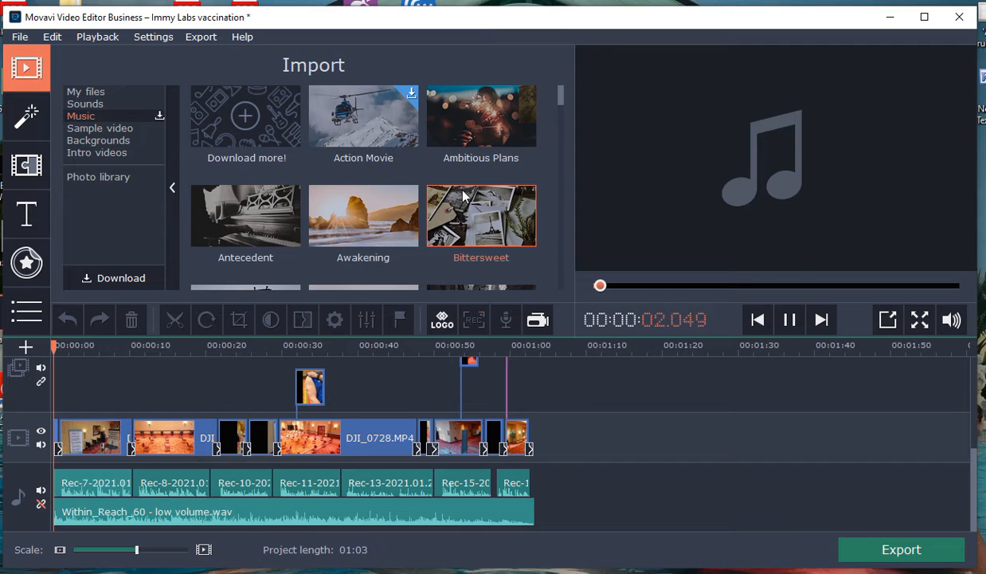
click(463, 141)
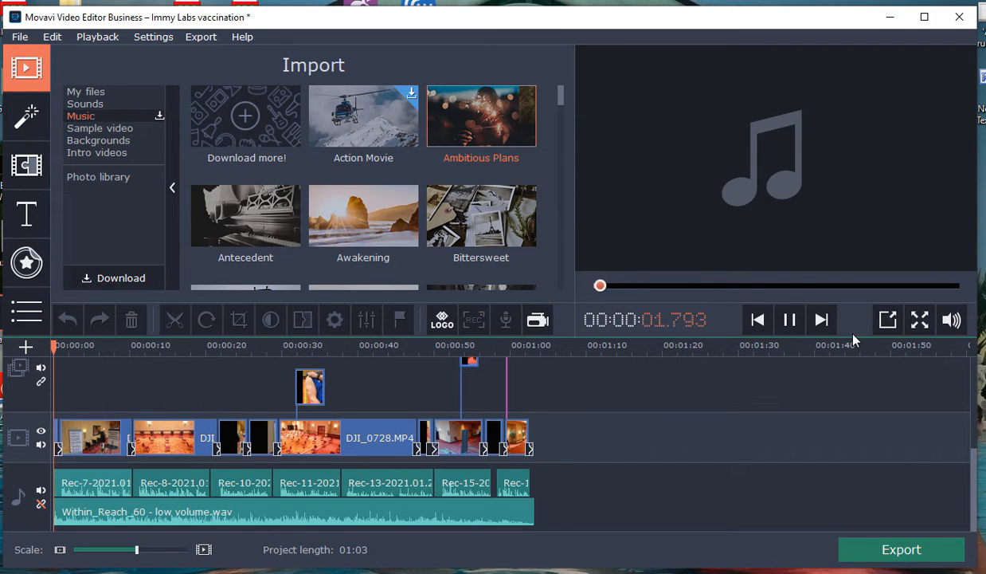
click(789, 320)
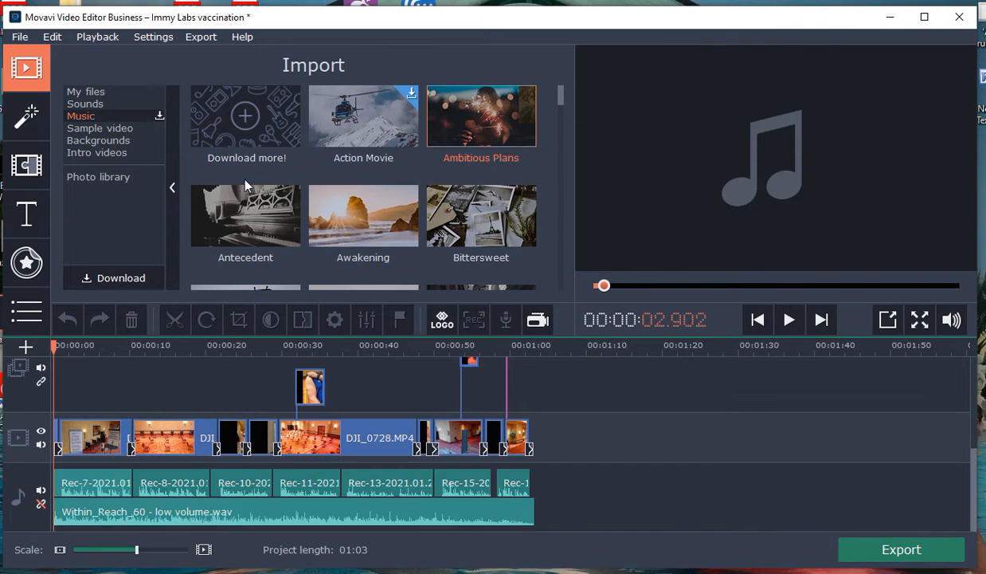
scroll(322, 216, down, 3)
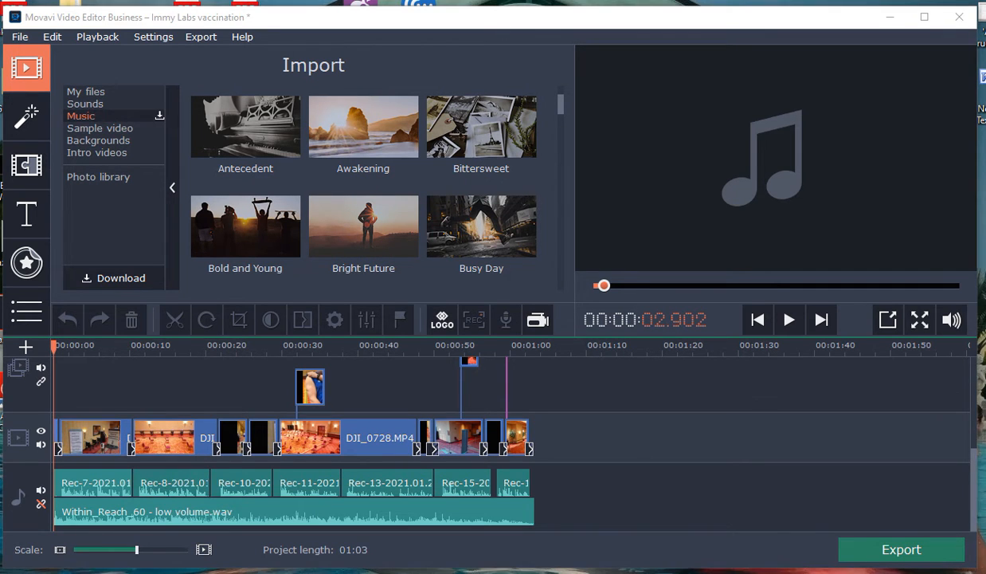
Step: Switch to File Explorer, view the music files in the JewelBeat folder on OS (C:), and return to Movavi Video Editor
key(alt+Tab)
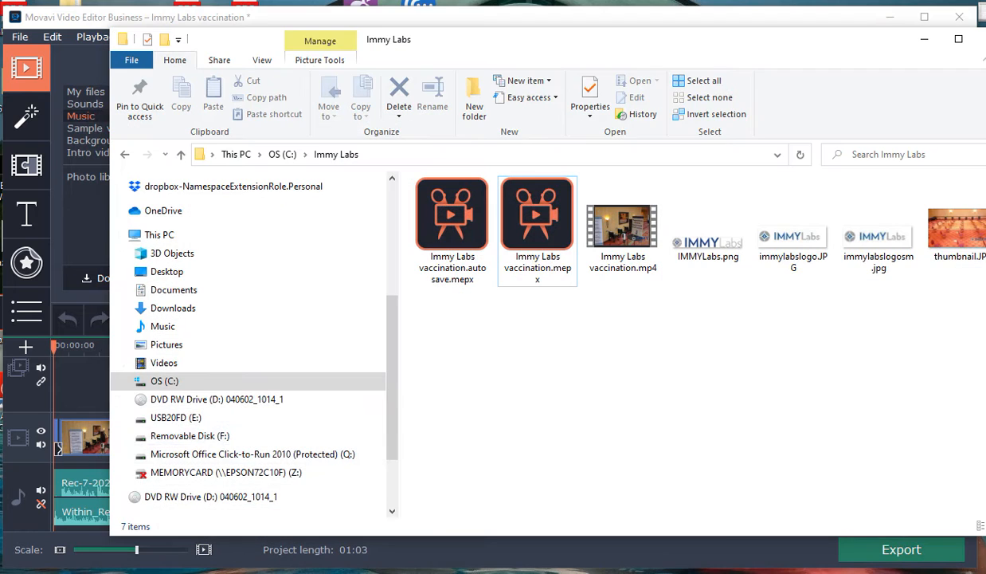
click(164, 381)
scroll(450, 396, down, 4)
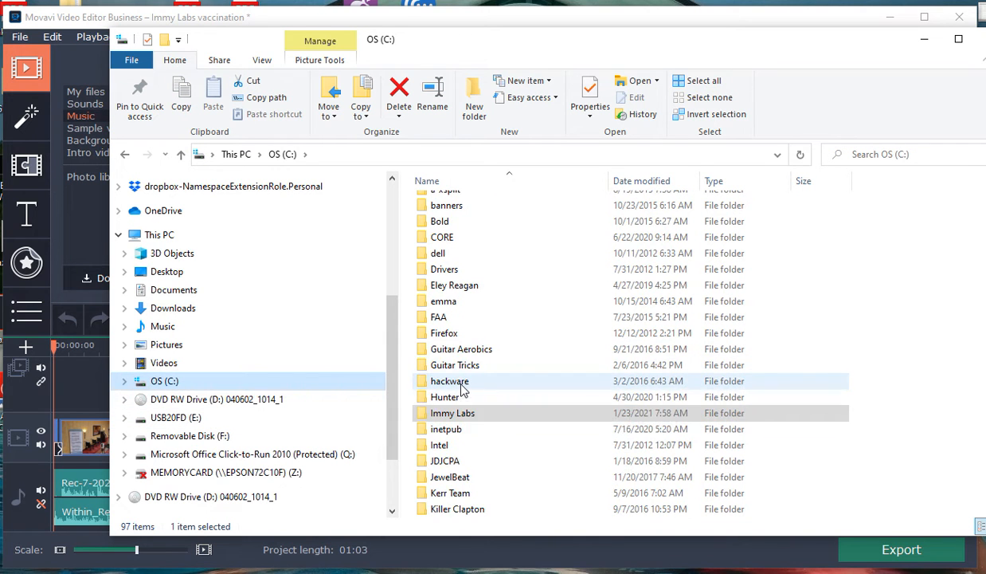
scroll(465, 412, down, 1)
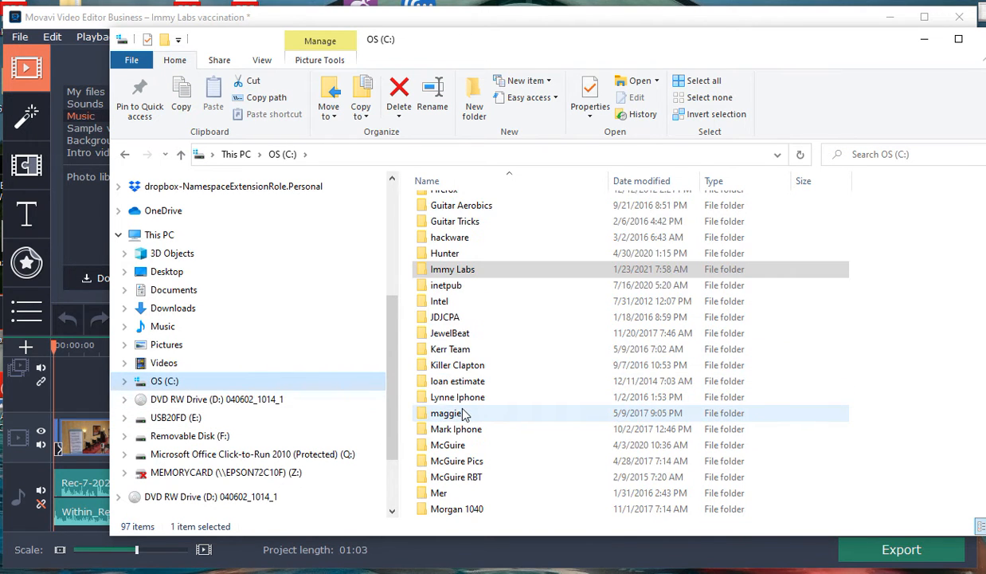
click(455, 338)
double_click(456, 338)
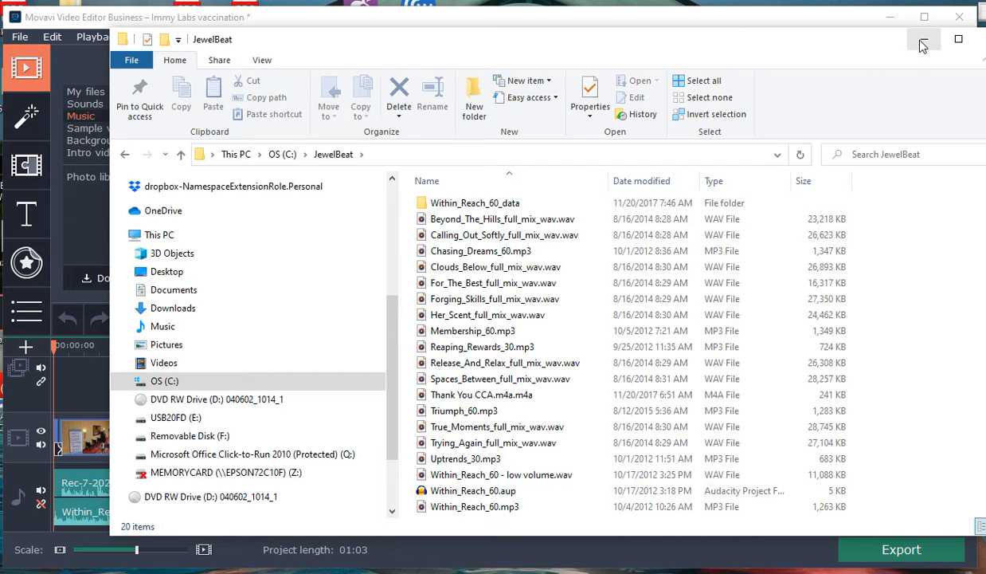
click(75, 65)
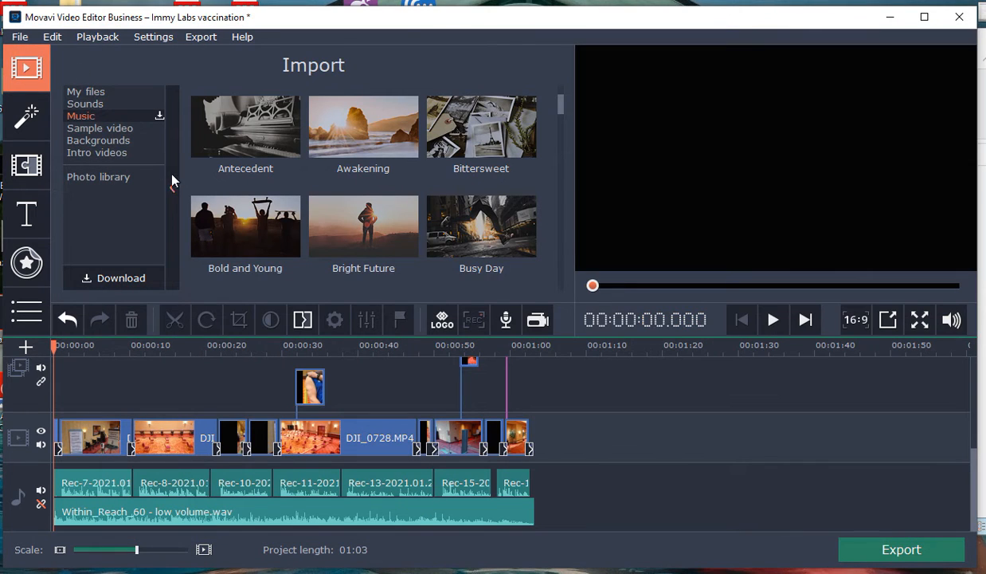
Step: Show My files in the import section, play about the first 3 seconds of the project, and return the playhead to 00:00:00.000
click(100, 93)
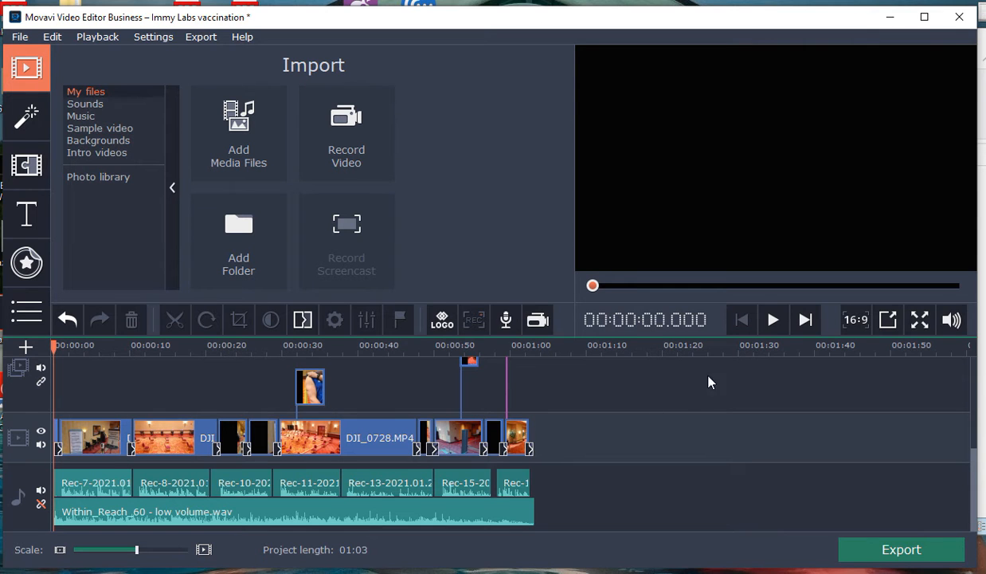
click(773, 319)
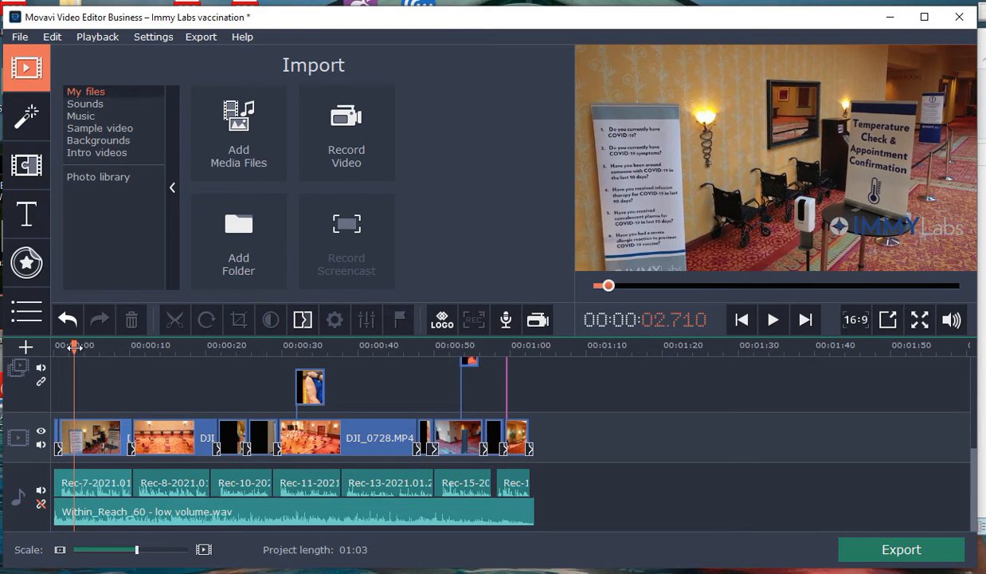
drag(75, 346, 54, 346)
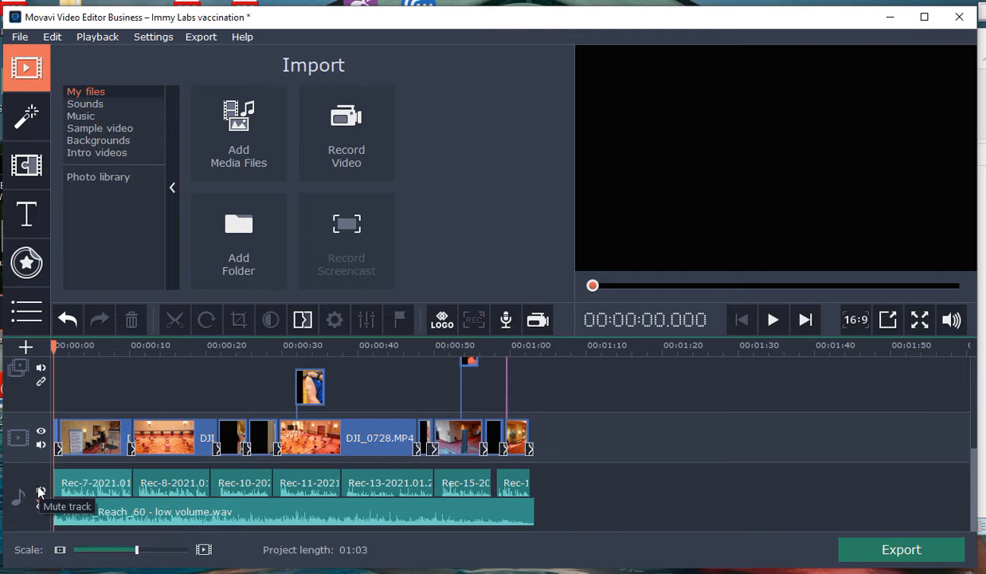
Step: Mute the audio track holding narration and music, play about the first 2 seconds, and unmute the track
click(41, 490)
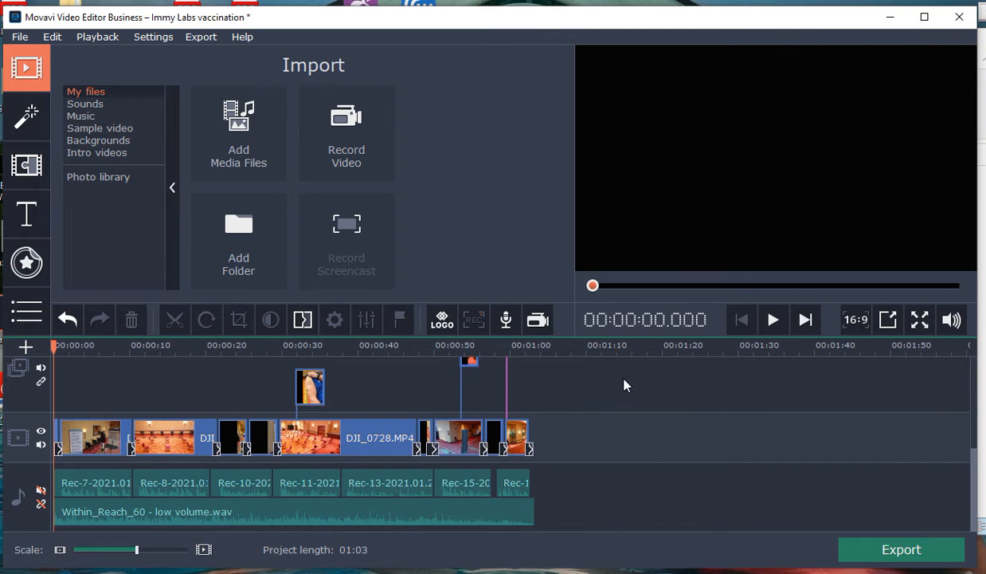
click(773, 320)
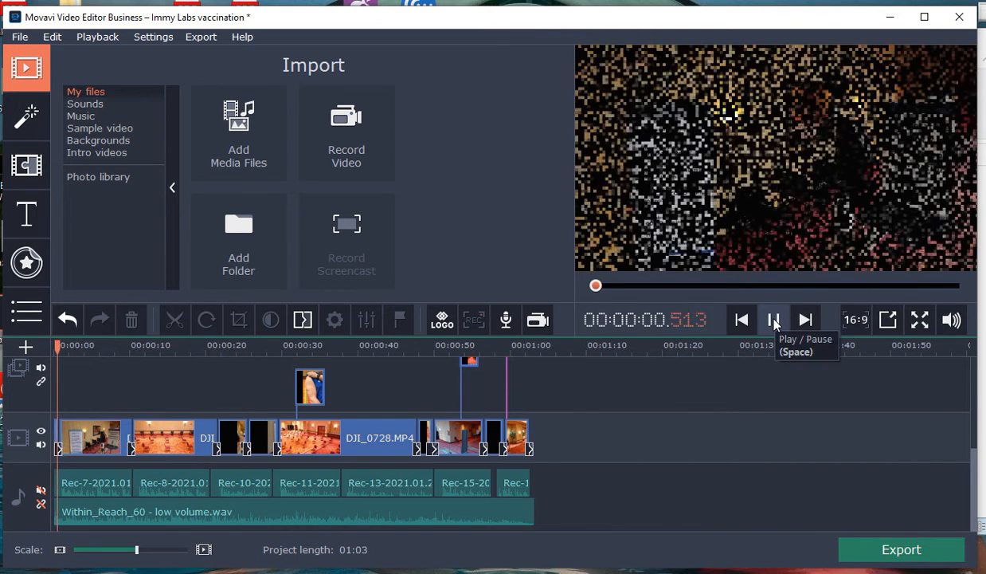
click(774, 320)
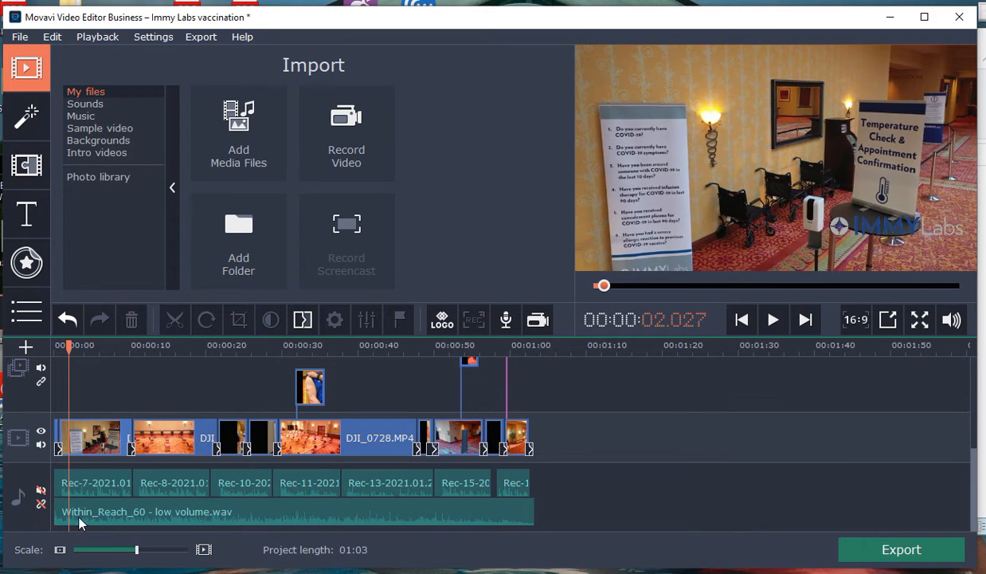
click(41, 492)
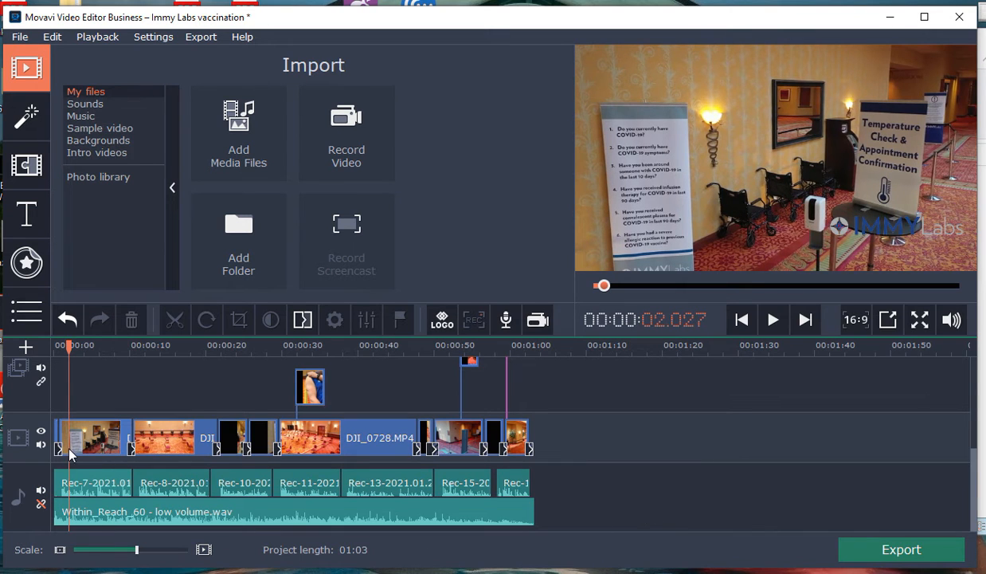
Step: Add a second audio track and move the Within_Reach_60 - low volume.wav clip onto it, starting at 00:00:00.000
click(25, 347)
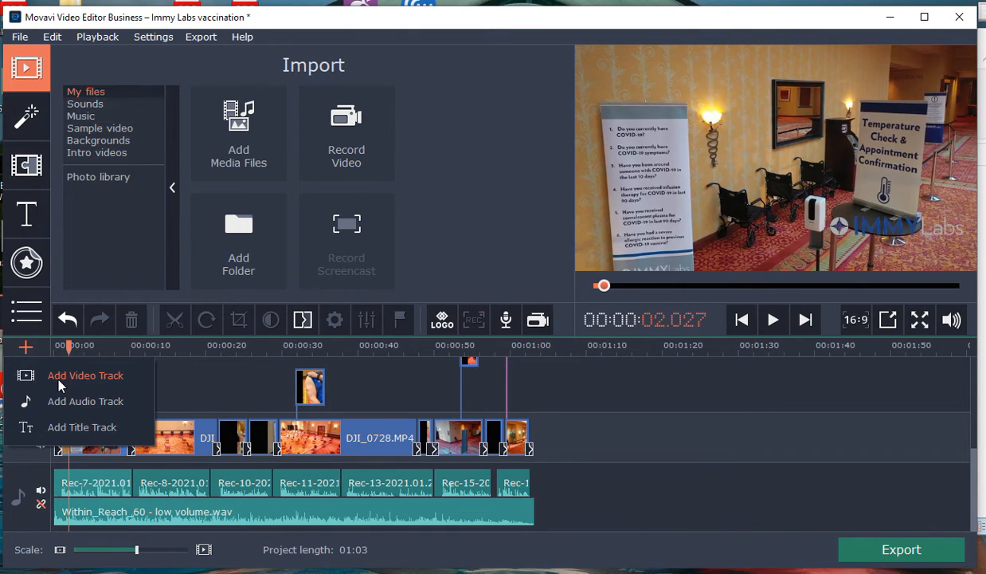
click(60, 400)
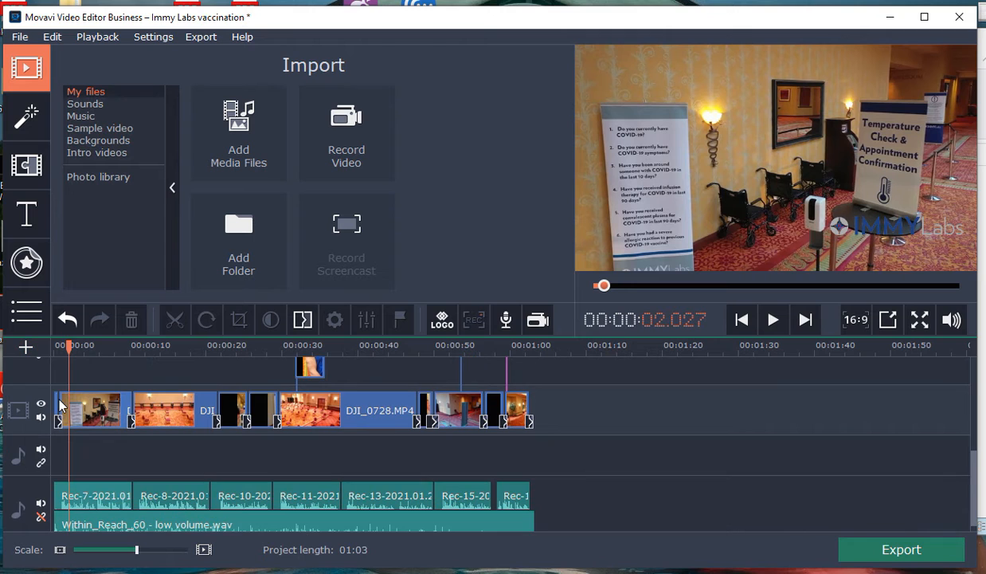
click(81, 526)
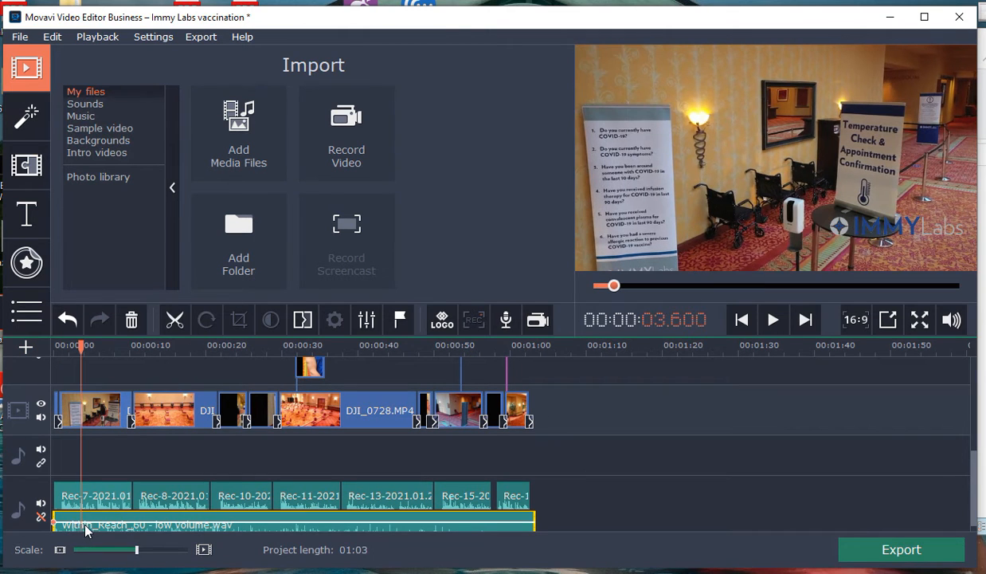
drag(90, 524, 85, 458)
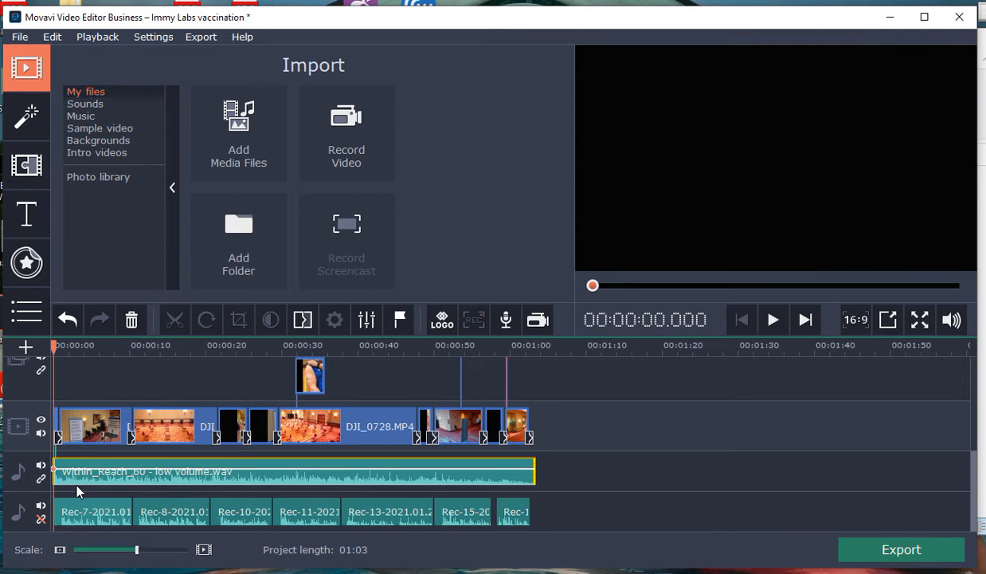
Step: Mute the Within_Reach_60 music track and play about the first 6 seconds with only the narration
click(41, 466)
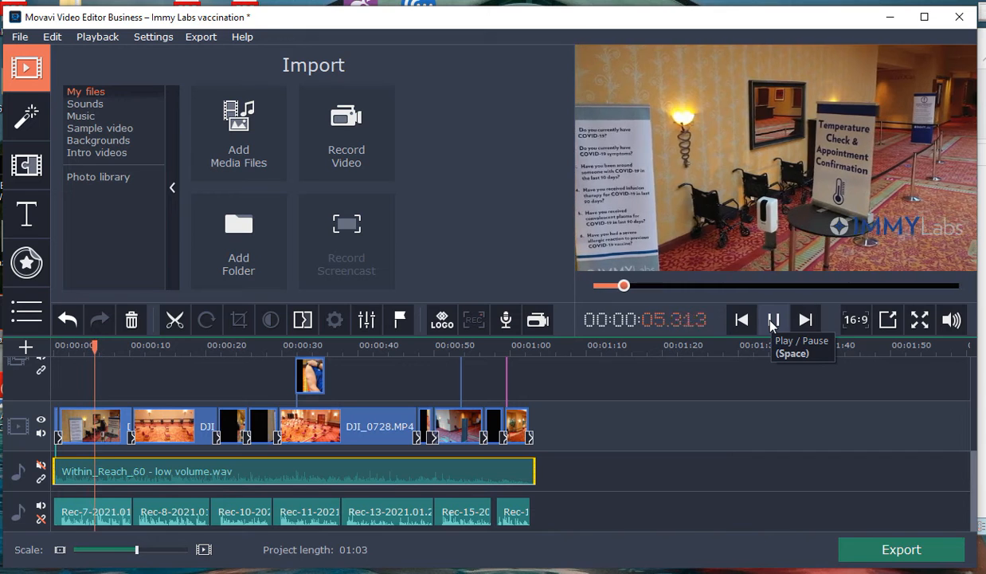
click(771, 322)
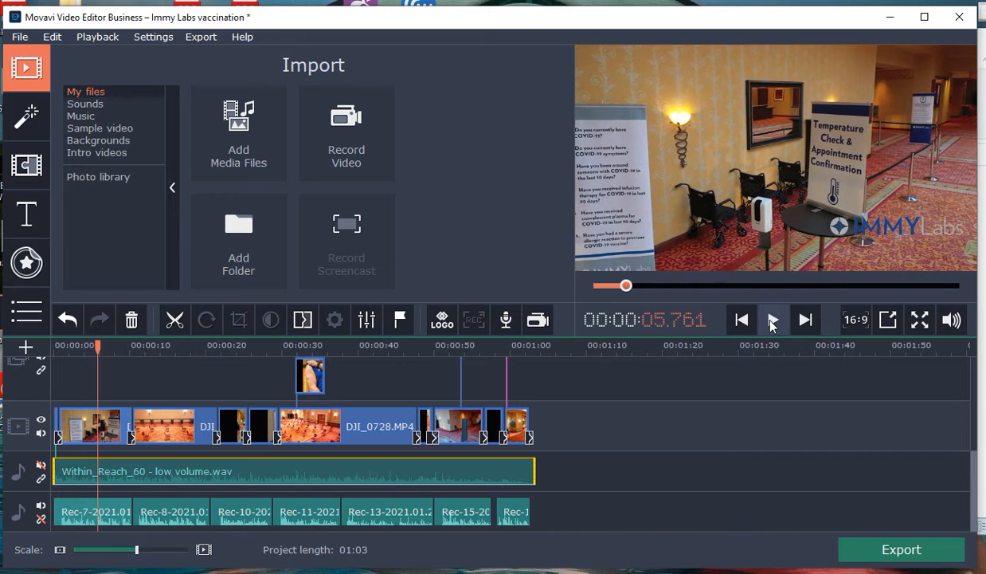
Step: Mute the narration track, unmute the music track, and play about the first 5 seconds from 00:00:00.000
click(42, 508)
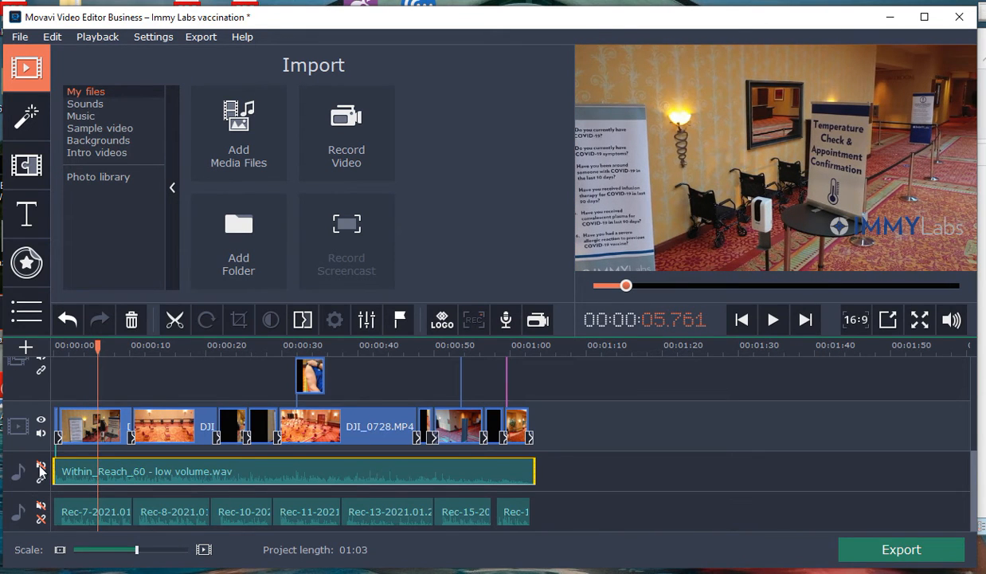
click(41, 466)
drag(96, 347, 52, 349)
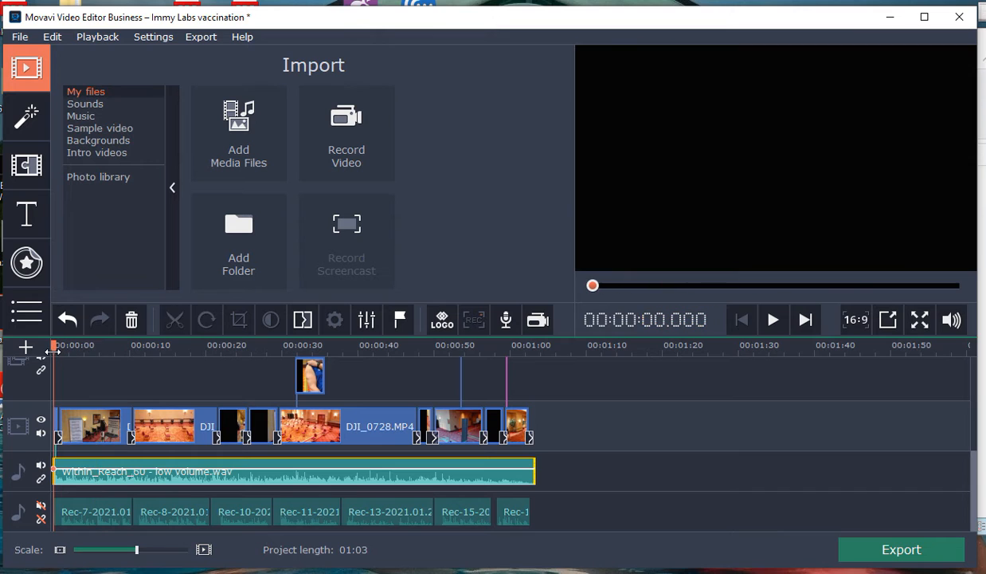
click(771, 321)
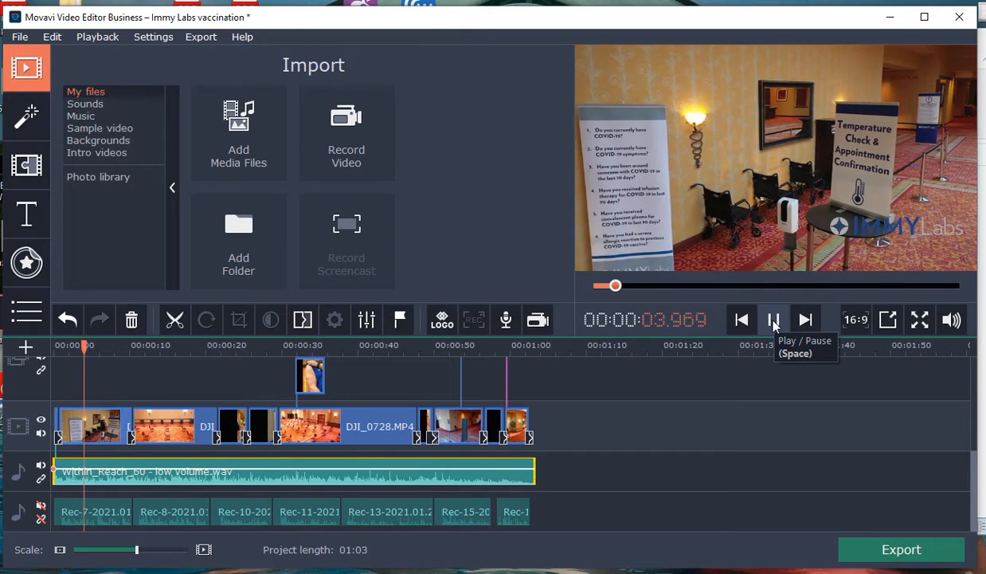
click(772, 320)
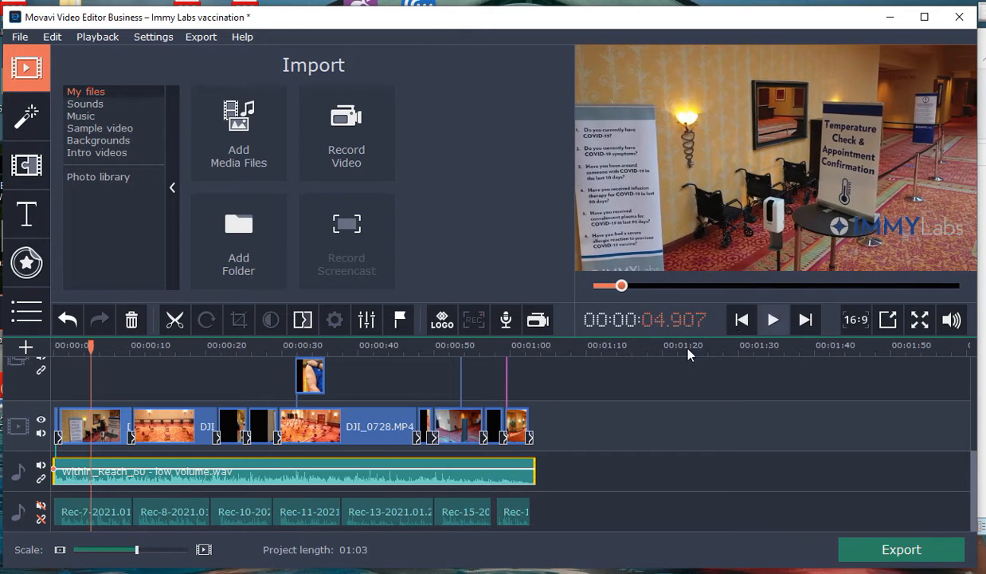
Step: Mute the music track, play from 00:00:00.000 with the IMMYLabs.png track hidden, and show that track again during playback
click(42, 466)
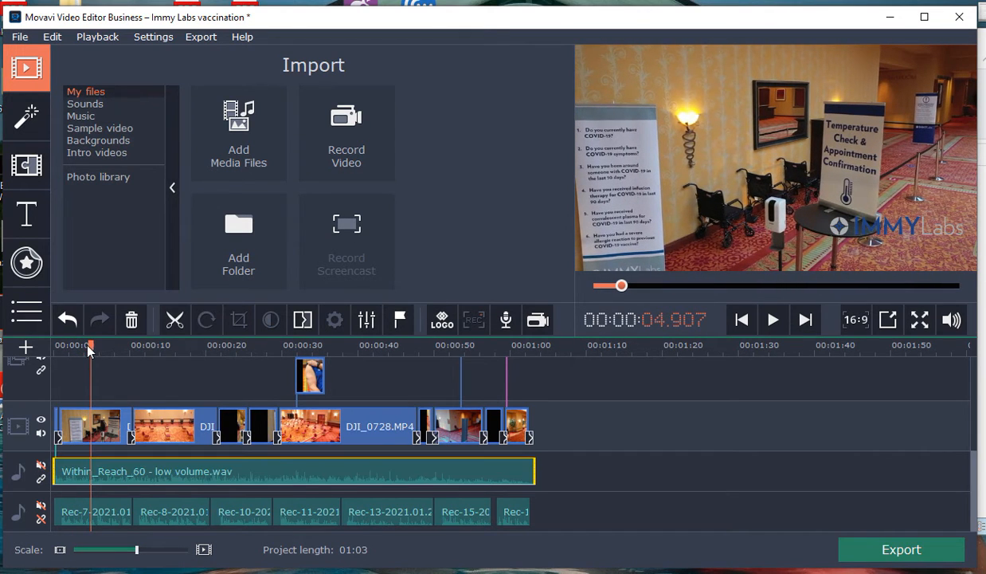
drag(91, 345, 54, 345)
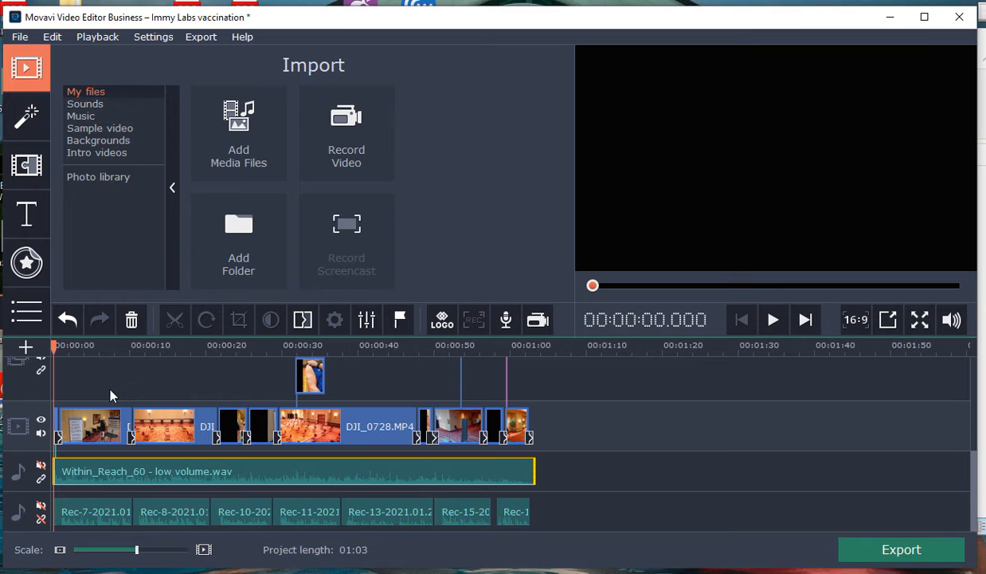
drag(974, 471, 974, 411)
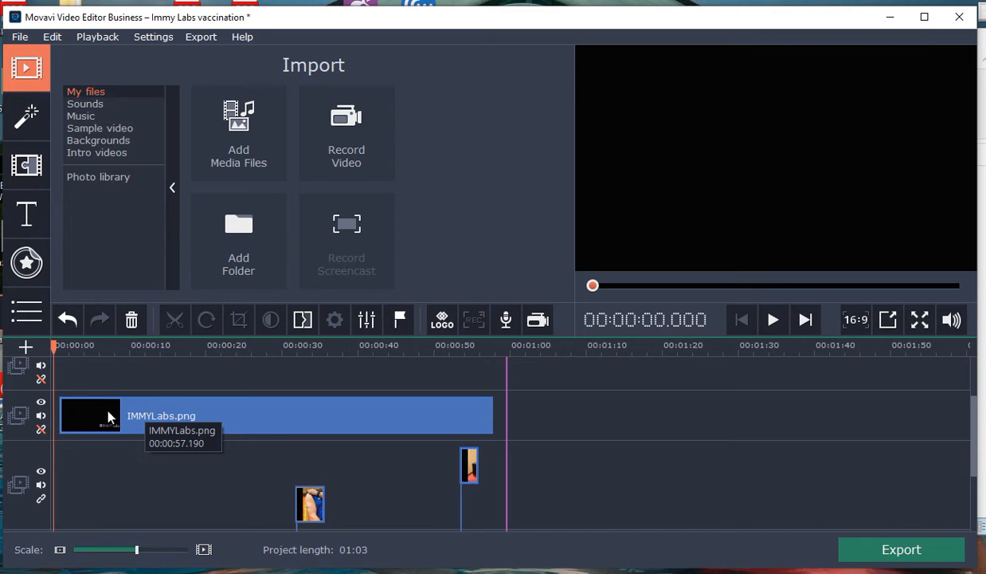
click(41, 403)
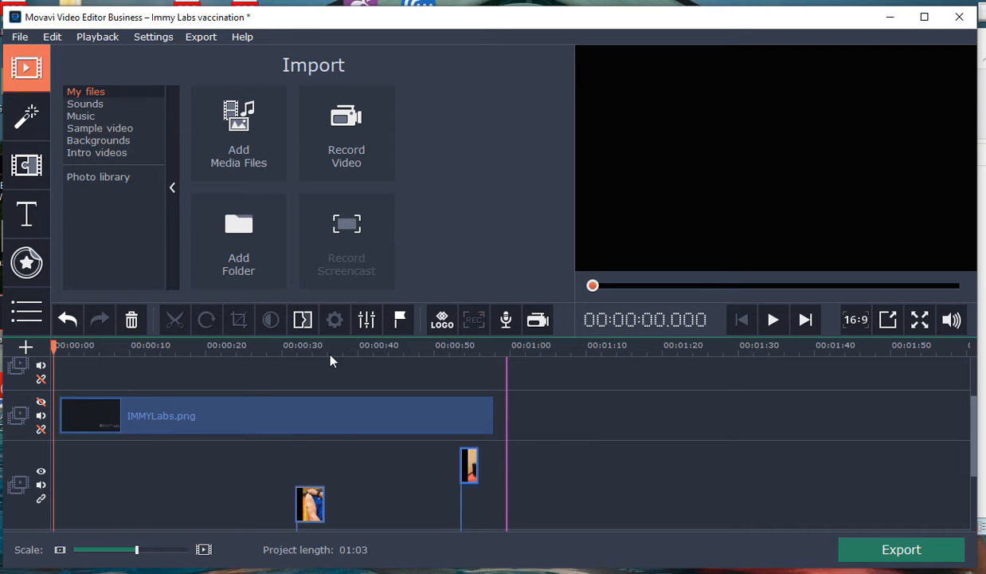
click(772, 328)
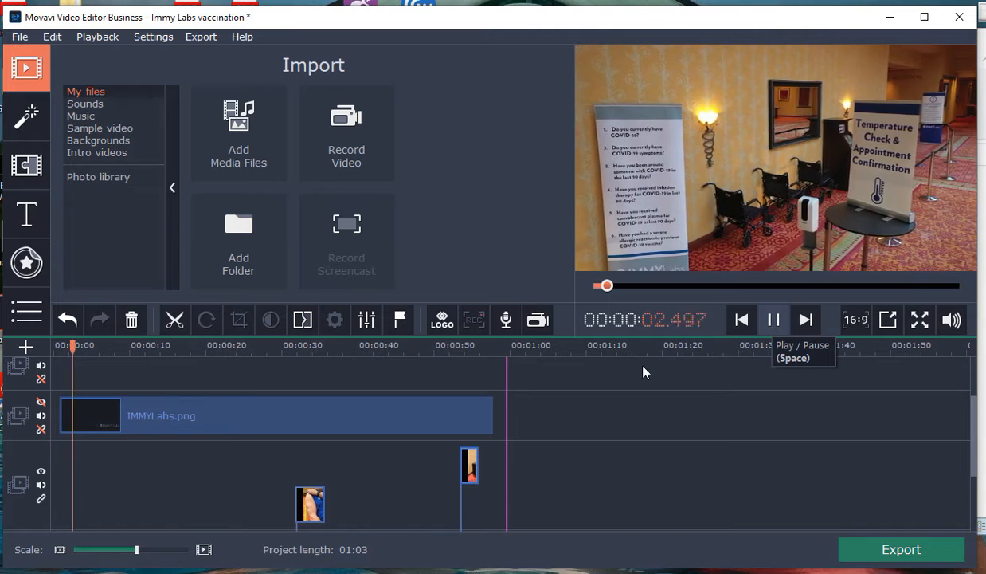
click(41, 402)
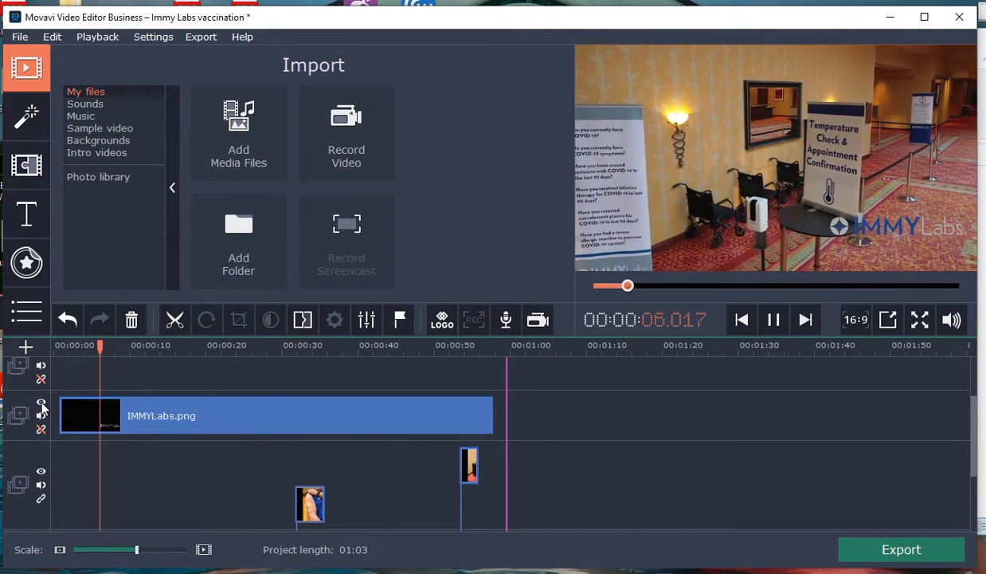
Step: Hide the IMMYLabs.png track at about 6 seconds of playback, show it again, and stop playback at about 35 seconds
click(41, 403)
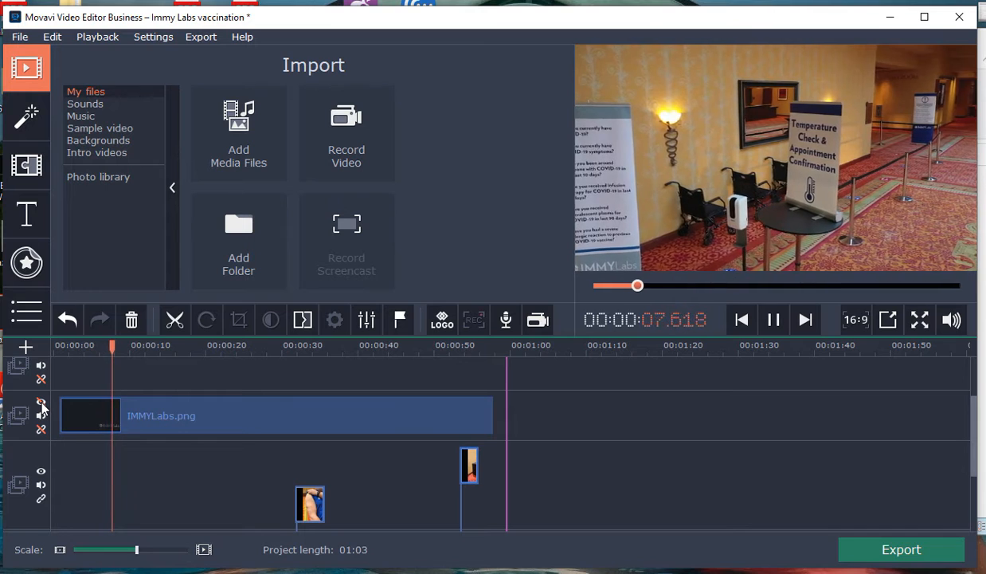
click(41, 403)
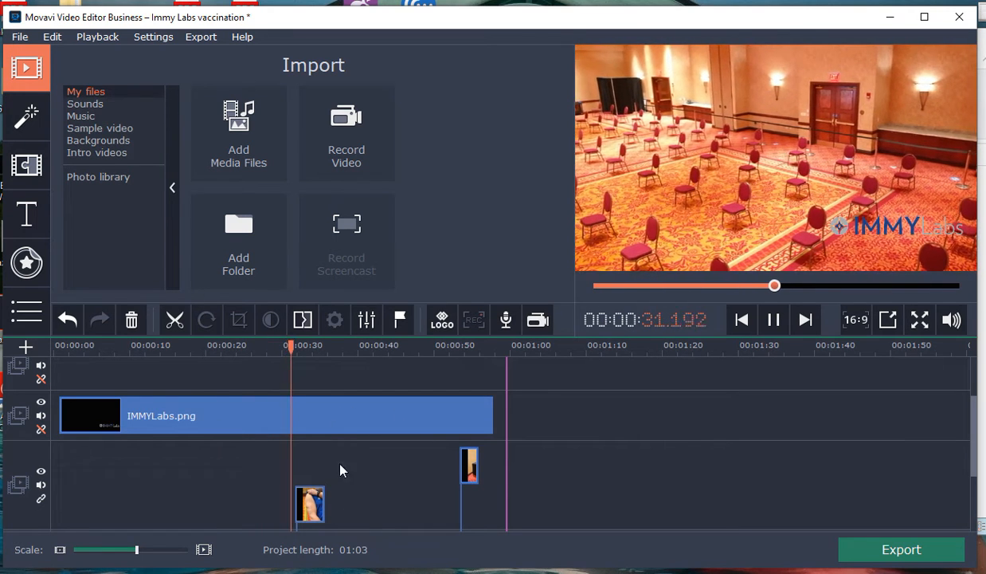
click(773, 321)
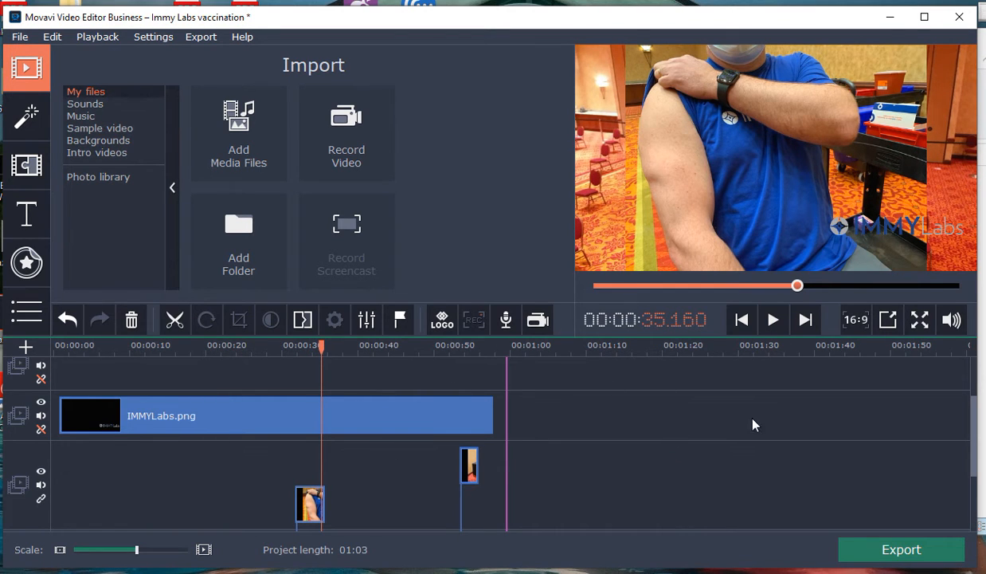
Step: Return the playhead to 00:00:00.000 and unmute both the Within_Reach_60 music track and the narration track
drag(973, 415, 975, 459)
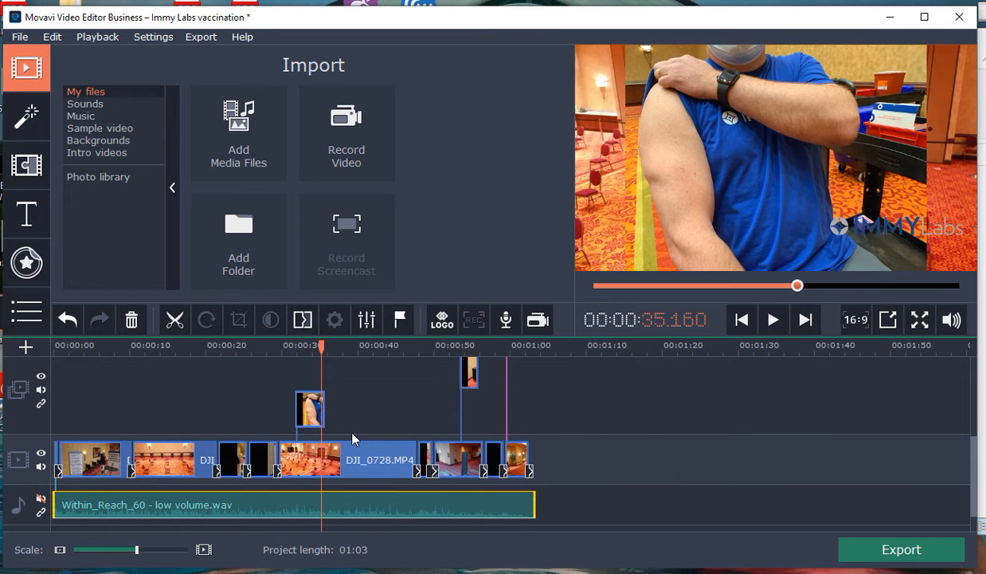
drag(322, 348, 19, 358)
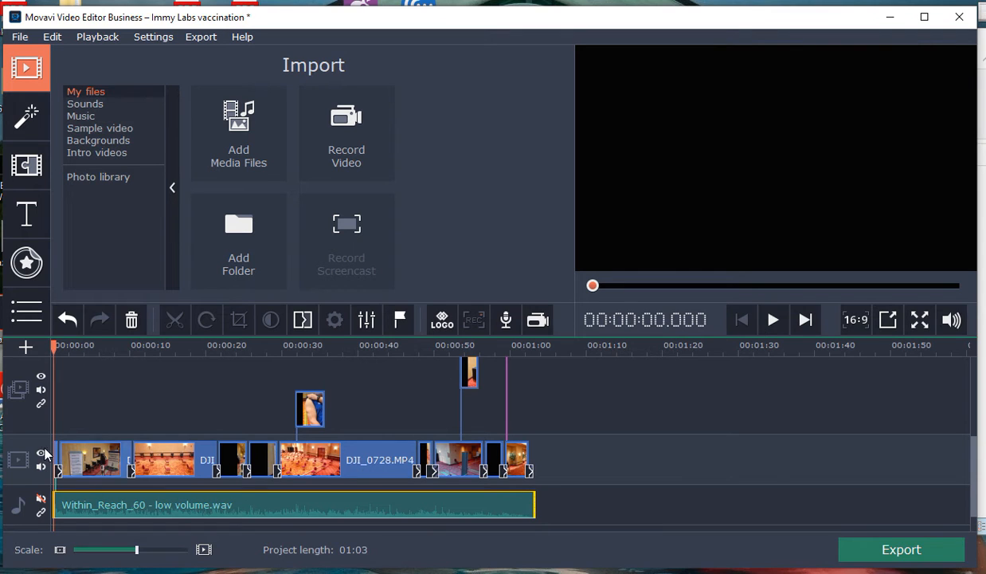
click(41, 500)
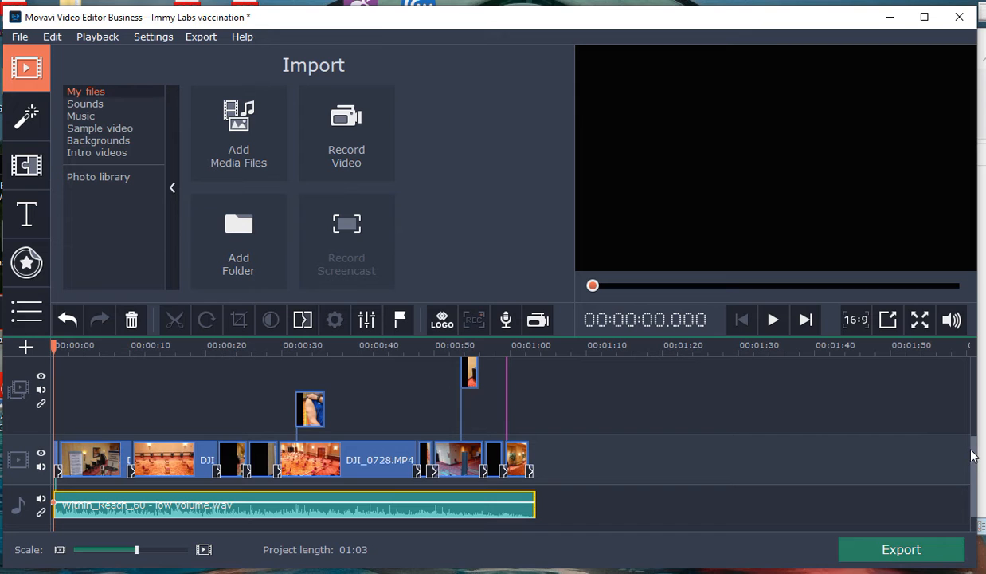
mouse_move(975, 469)
mouse_down()
mouse_move(973, 379)
mouse_move(974, 475)
mouse_up()
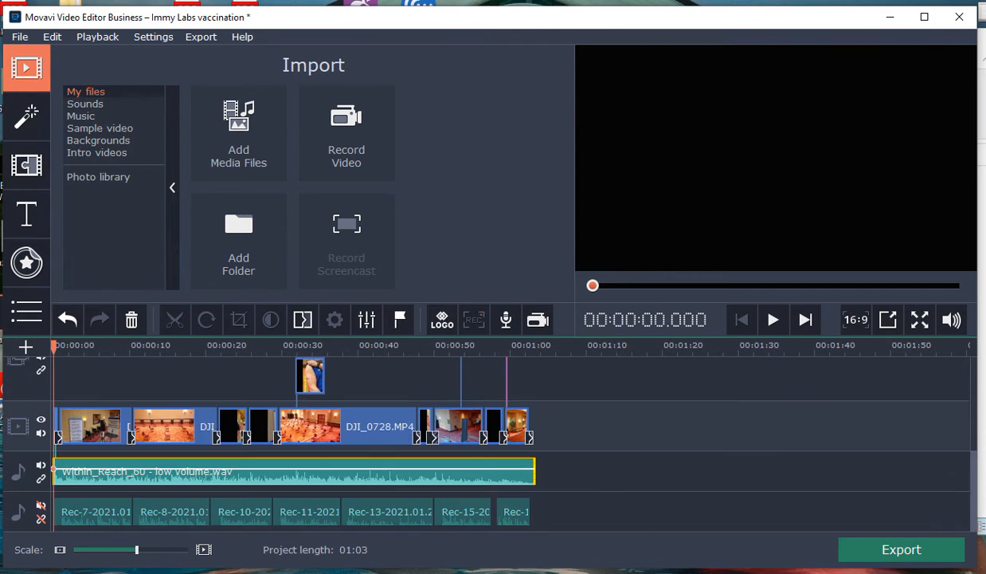
click(41, 507)
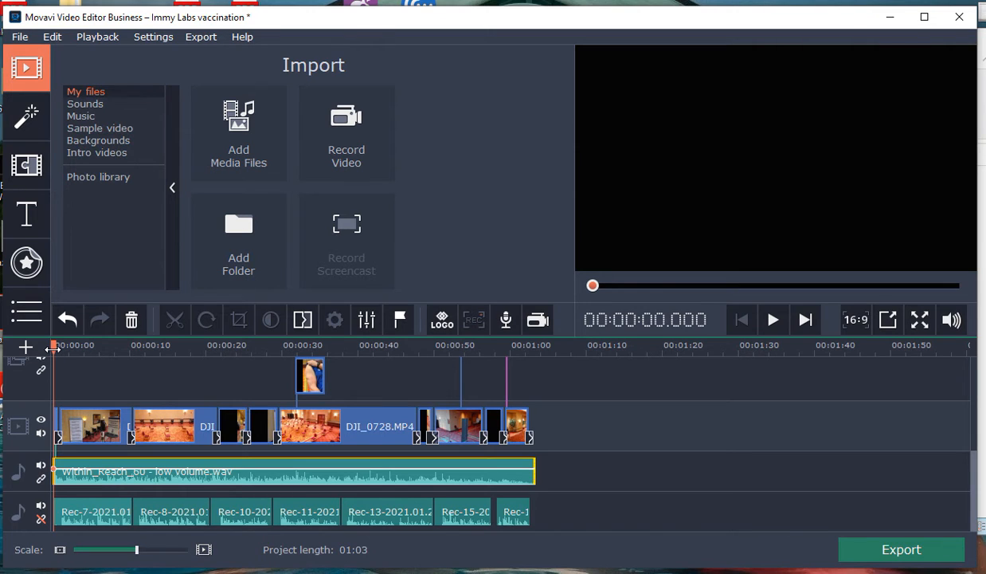
Step: Play the arm photo overlay section with narration and music from 00:00:28.800 to about 34 seconds
drag(56, 347, 273, 369)
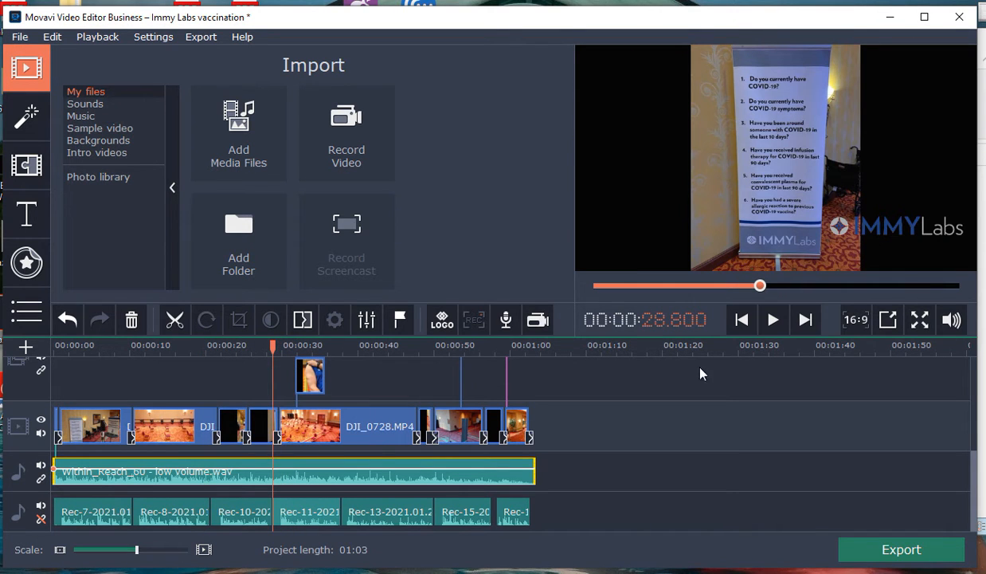
click(773, 320)
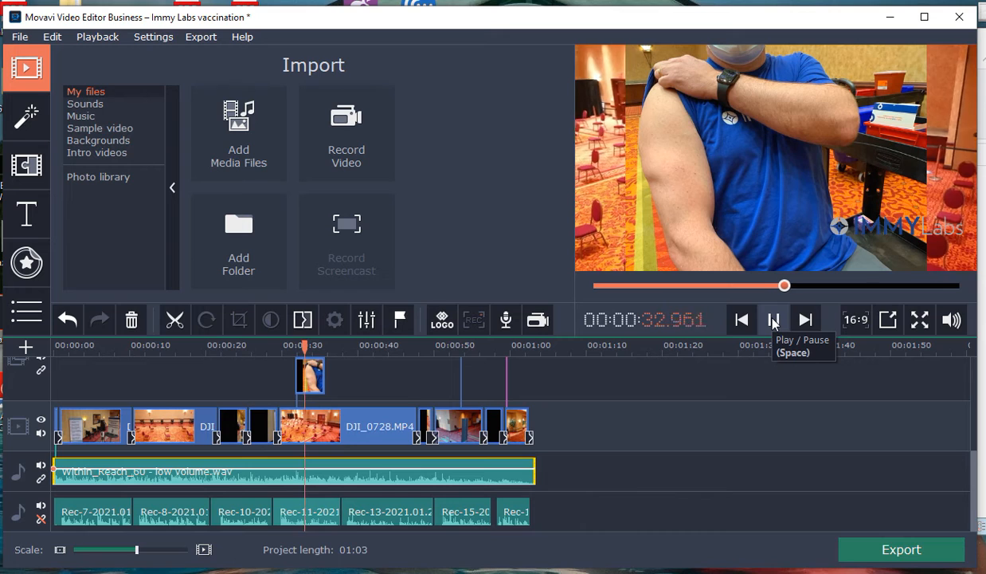
click(772, 320)
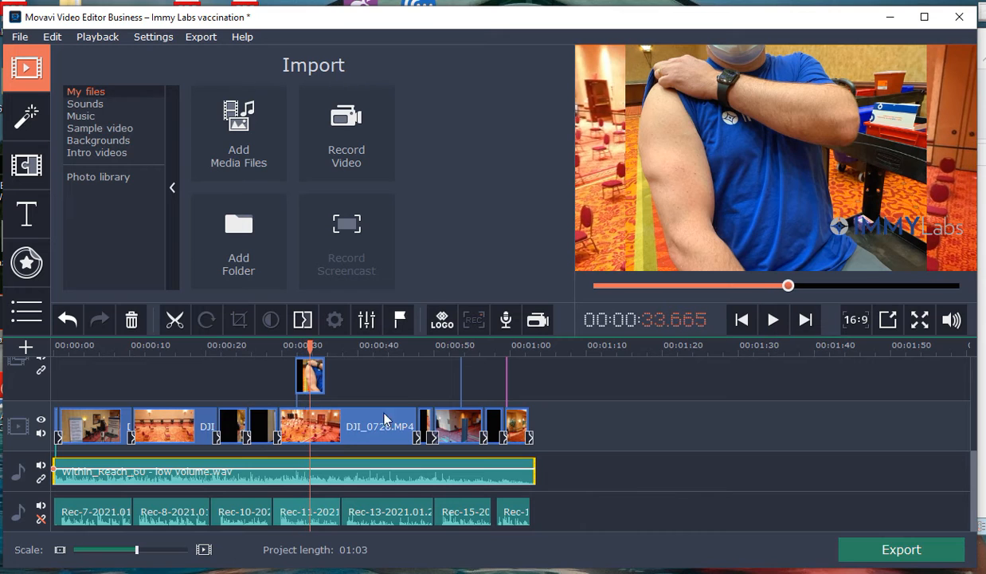
Step: Move the arm photo overlay earlier to start at about 31 seconds and play across its new start
click(322, 376)
mouse_move(318, 378)
mouse_down()
mouse_move(333, 380)
mouse_move(309, 381)
mouse_up()
click(249, 345)
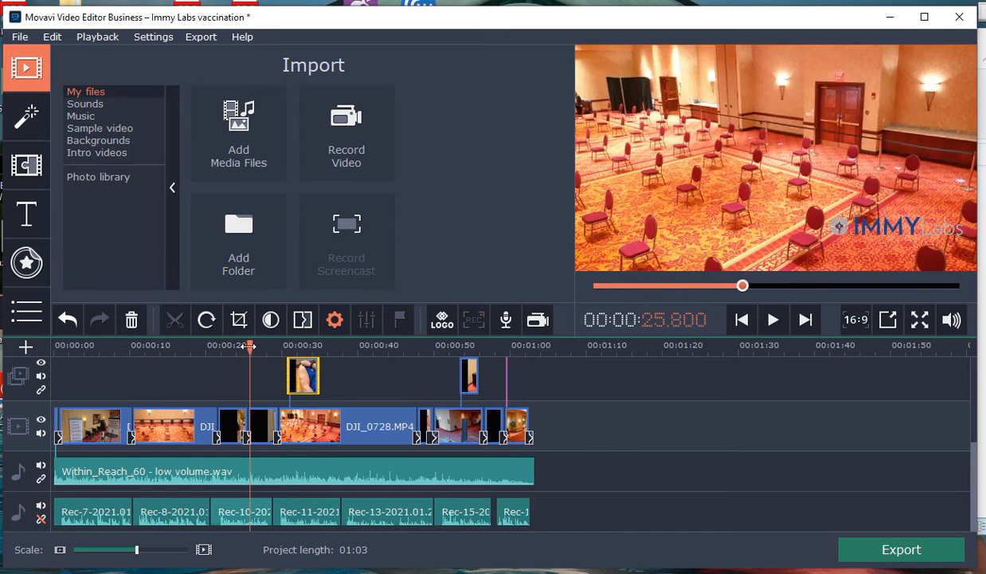
drag(248, 345, 248, 346)
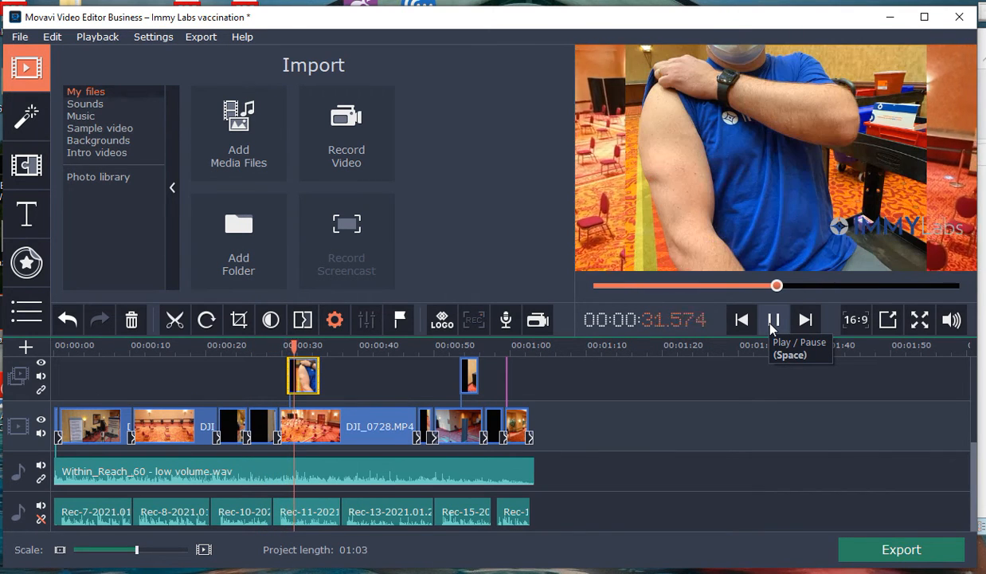
click(772, 319)
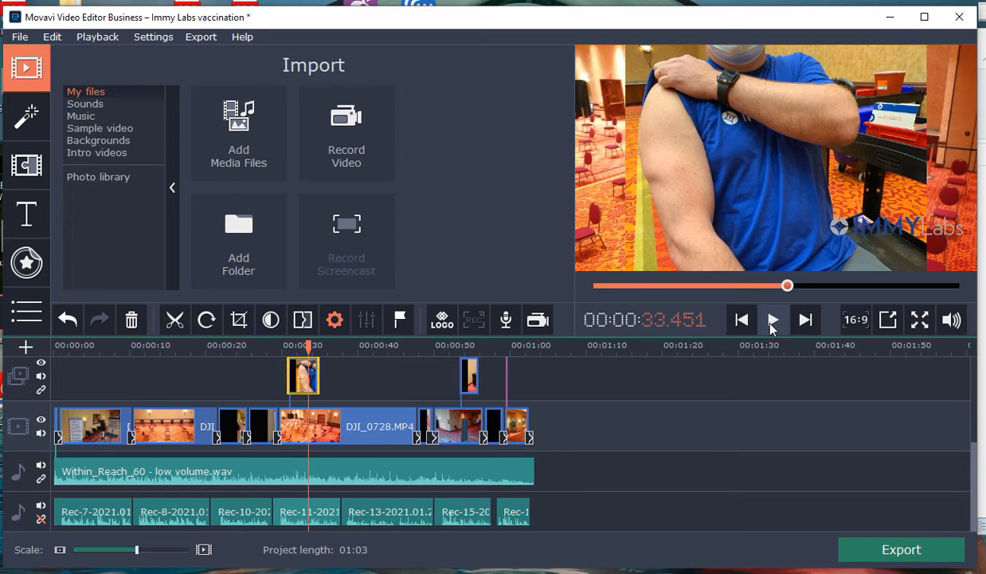
Step: Move the arm photo overlay to start at about 39 seconds and play up to and into it
drag(313, 385, 361, 381)
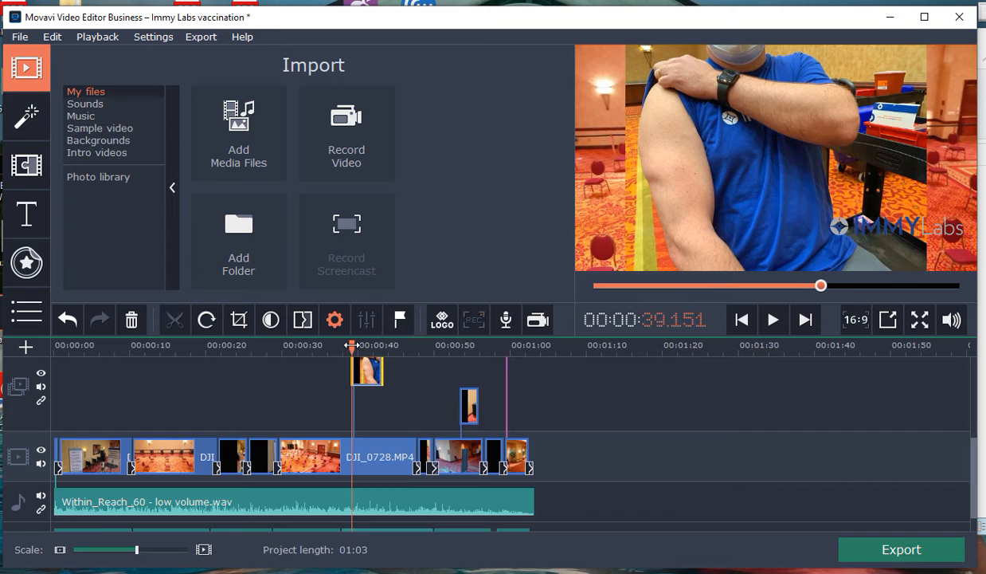
drag(352, 345, 233, 346)
click(773, 327)
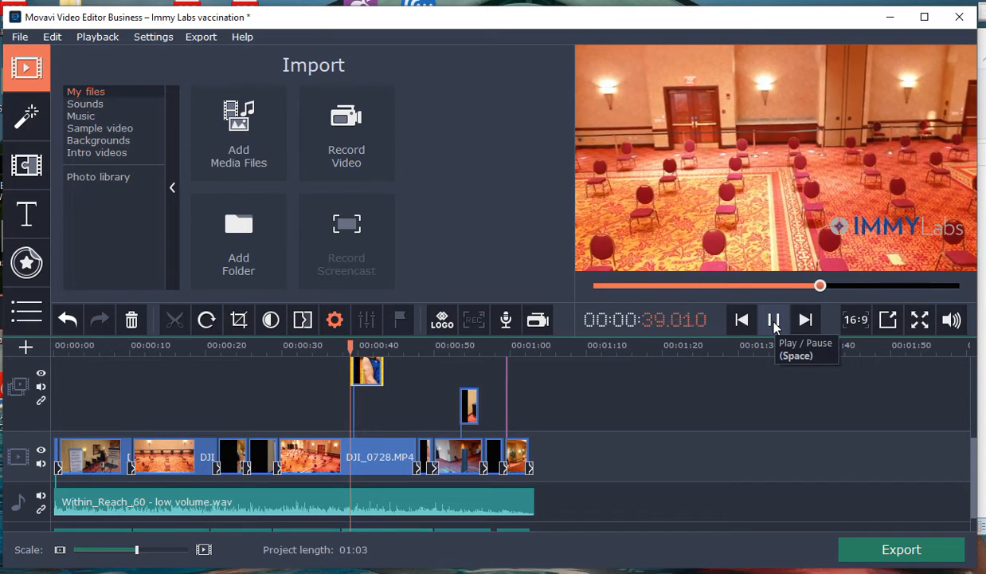
click(772, 319)
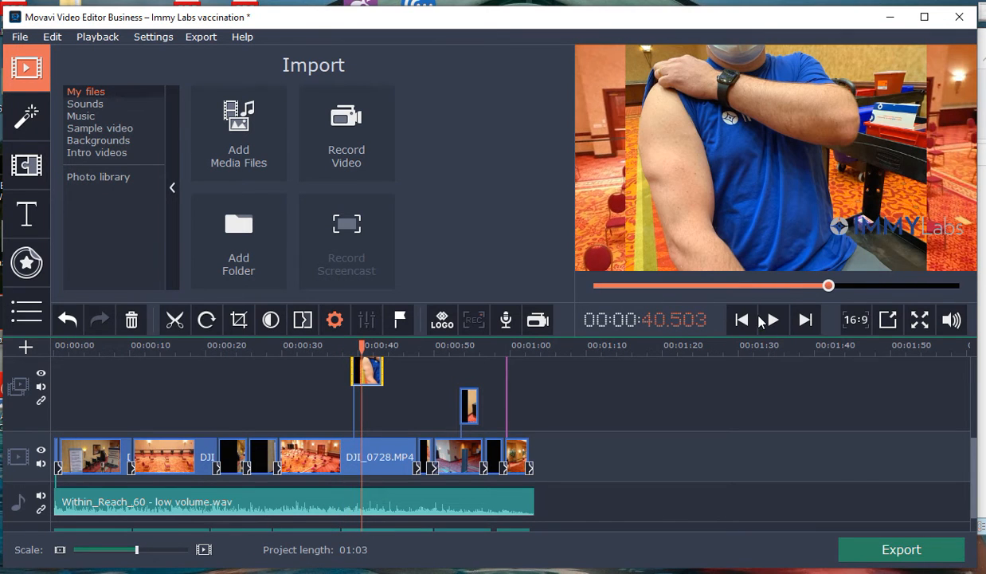
Step: Move the arm photo overlay to start at about 36 seconds and play into it from 00:00:34.000
drag(373, 384, 348, 415)
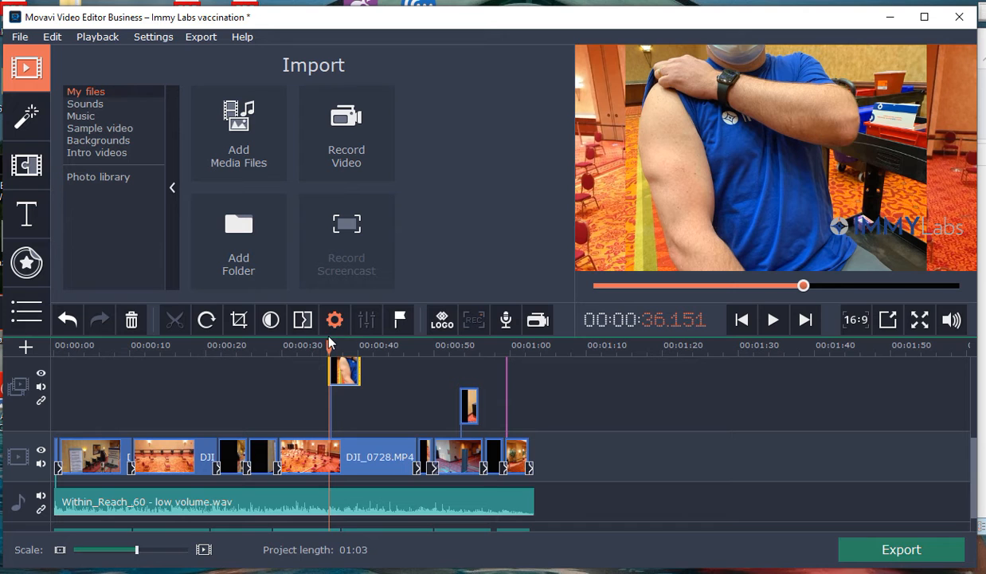
drag(329, 345, 313, 345)
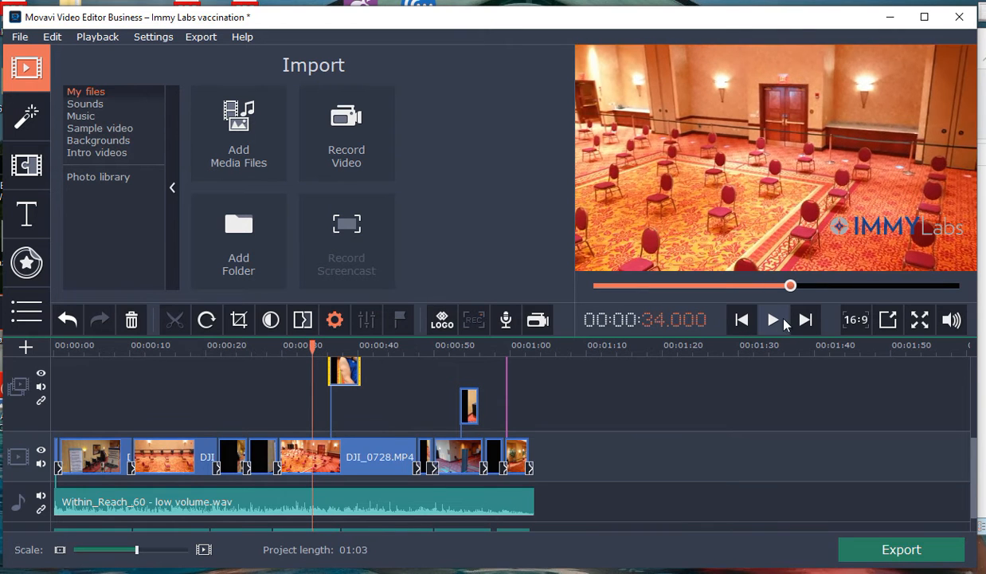
click(774, 320)
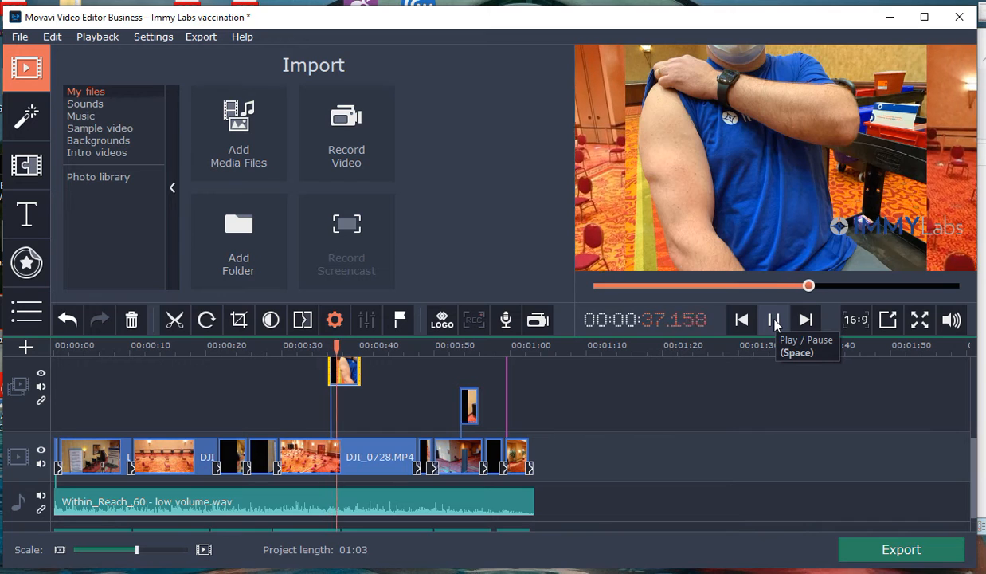
click(775, 320)
Step: Move the arm photo overlay to start at about 32.5 seconds and play briefly to check it
drag(338, 375, 306, 376)
click(773, 325)
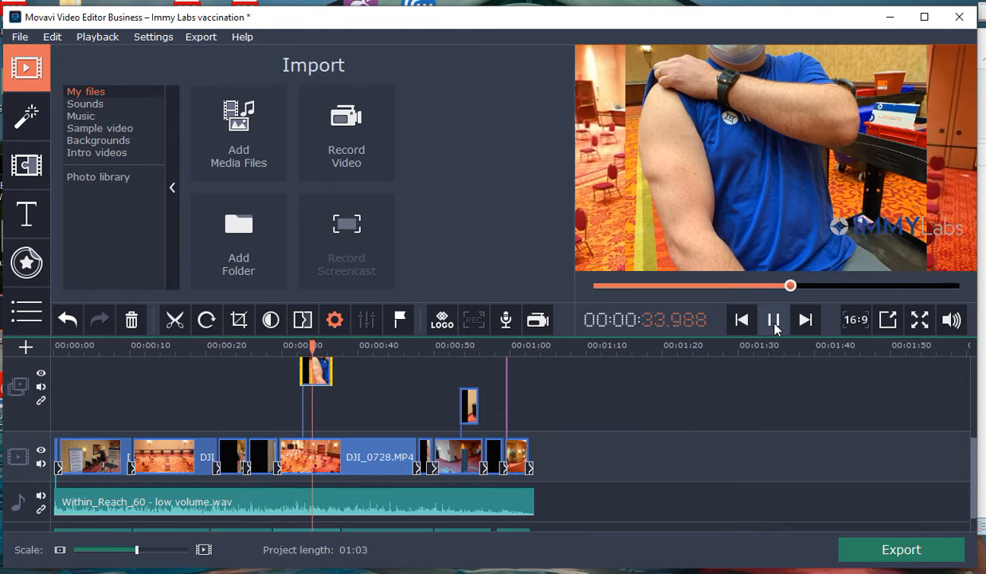
click(774, 323)
Step: Replay the arm photo overlay section through its end, and again from 00:00:30.300 to about 35 seconds
drag(314, 347, 288, 347)
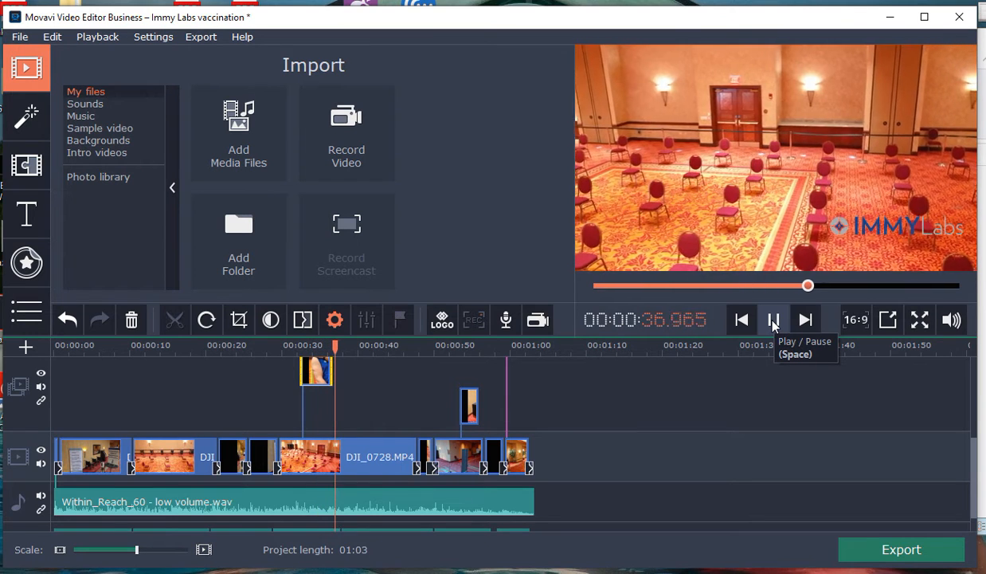
click(773, 321)
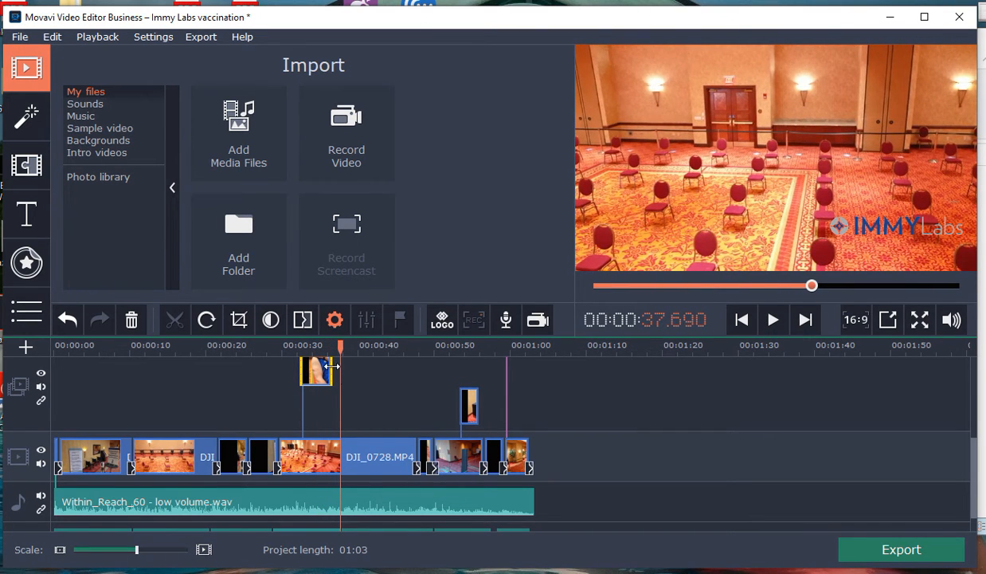
drag(340, 348, 284, 348)
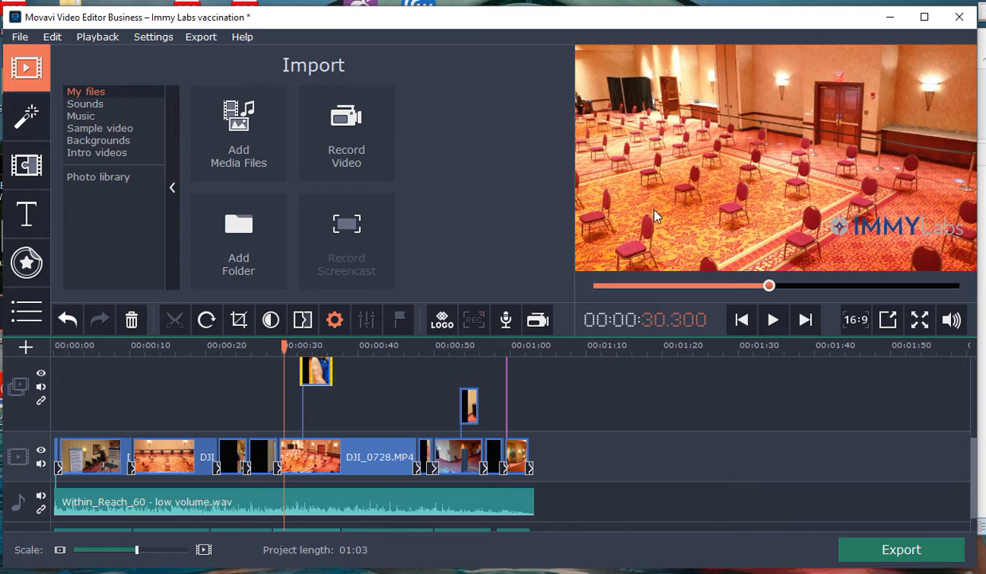
click(773, 320)
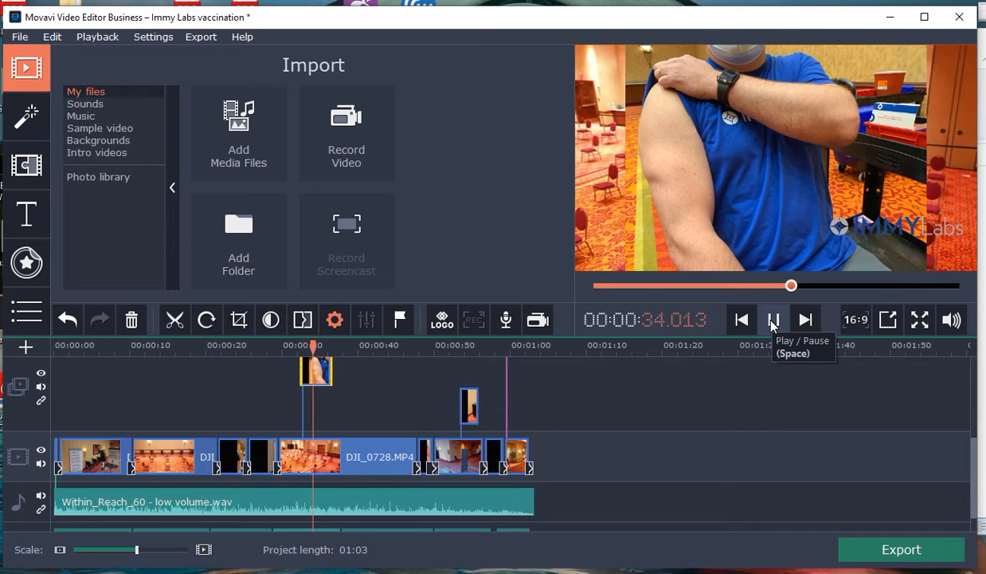
click(772, 321)
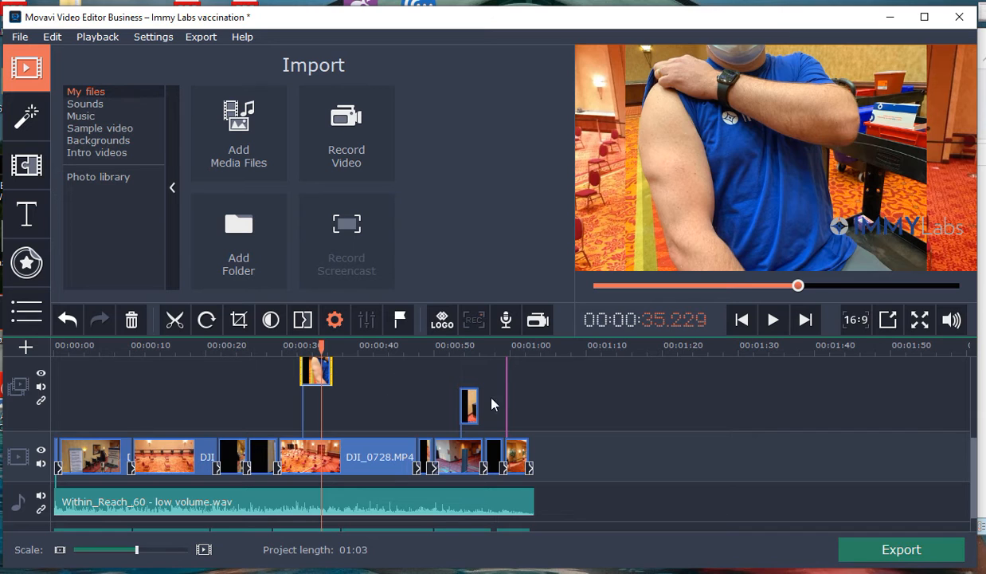
Step: Browse the Immy Labs folder for a logo image to insert, and close it without choosing a file
drag(973, 456, 969, 374)
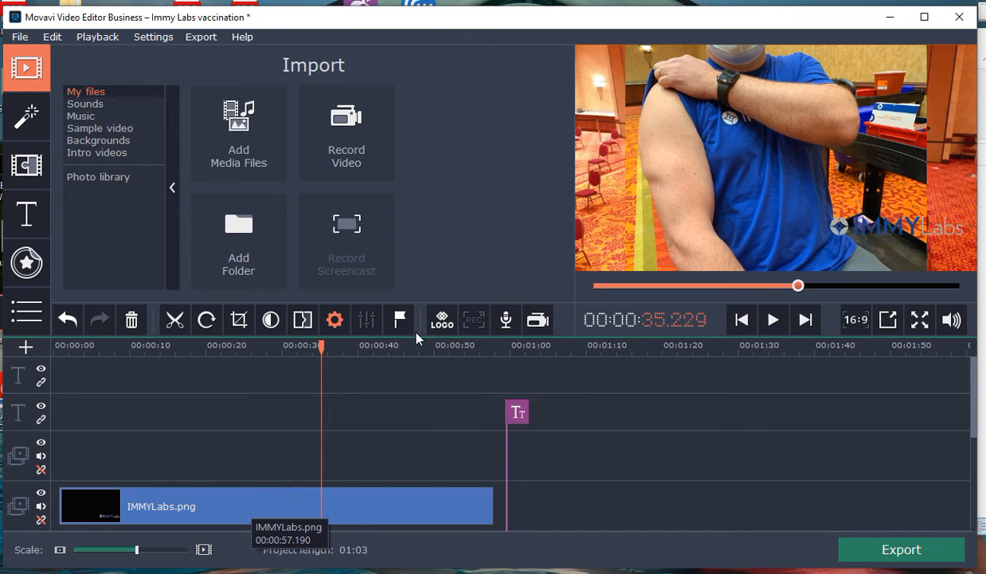
click(448, 327)
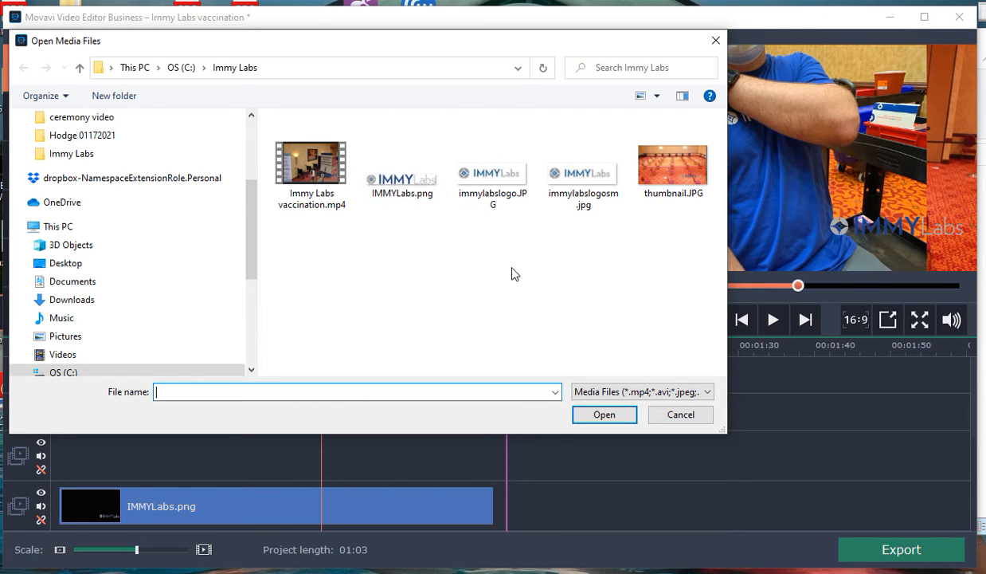
click(693, 416)
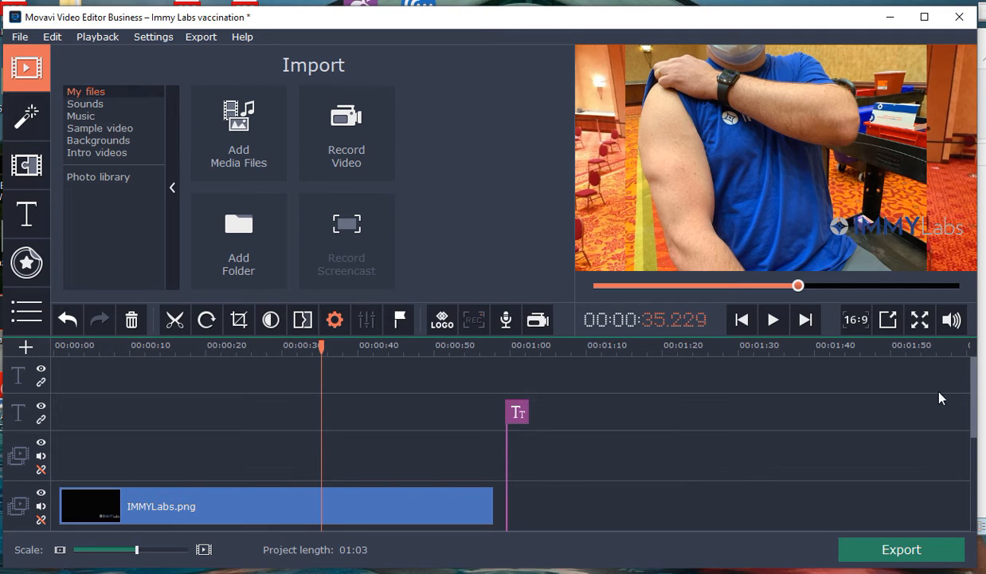
Step: Preview the lower third titles Footnote, Footnote 2, Green bar and Iceberg
drag(978, 388, 981, 452)
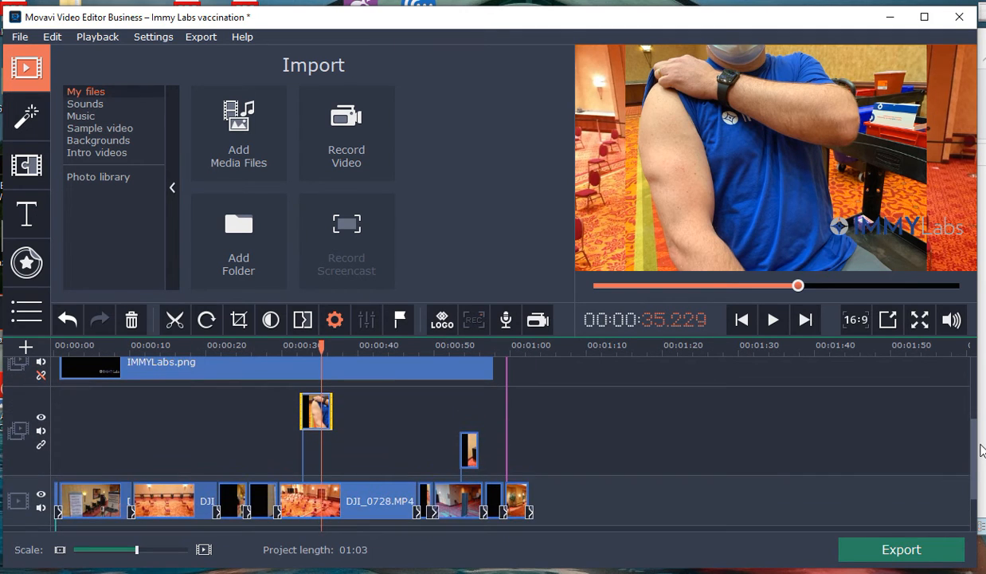
click(24, 221)
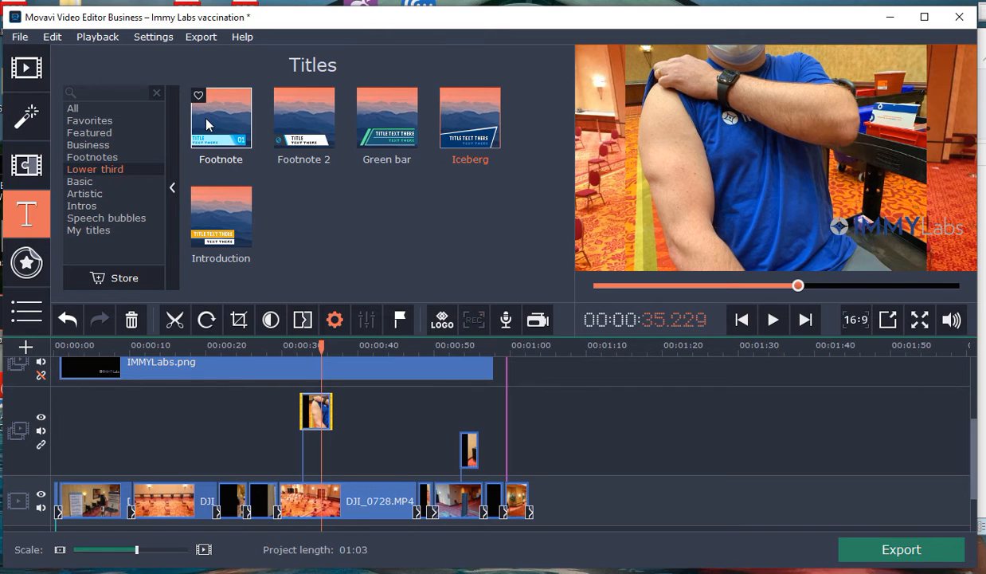
click(243, 140)
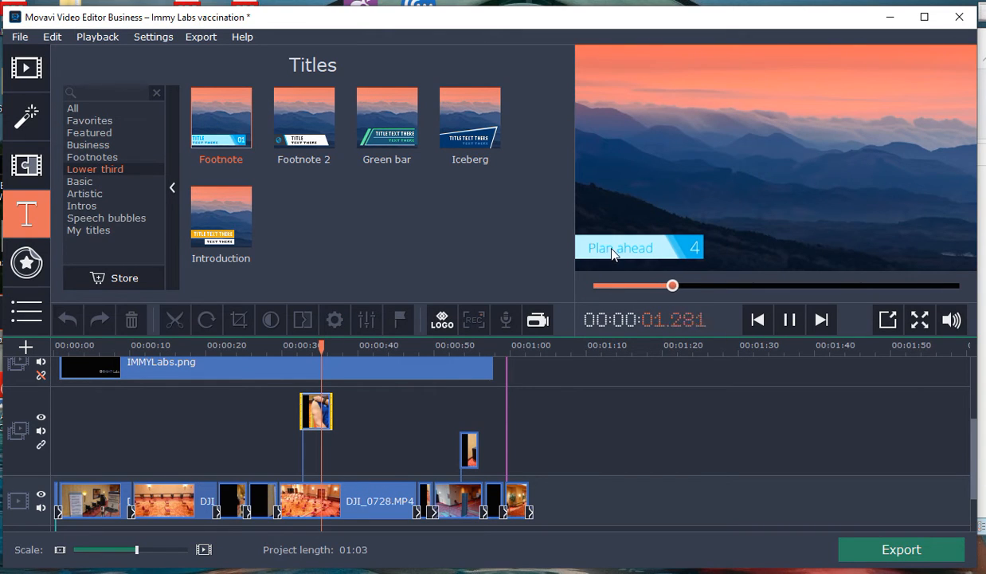
click(306, 139)
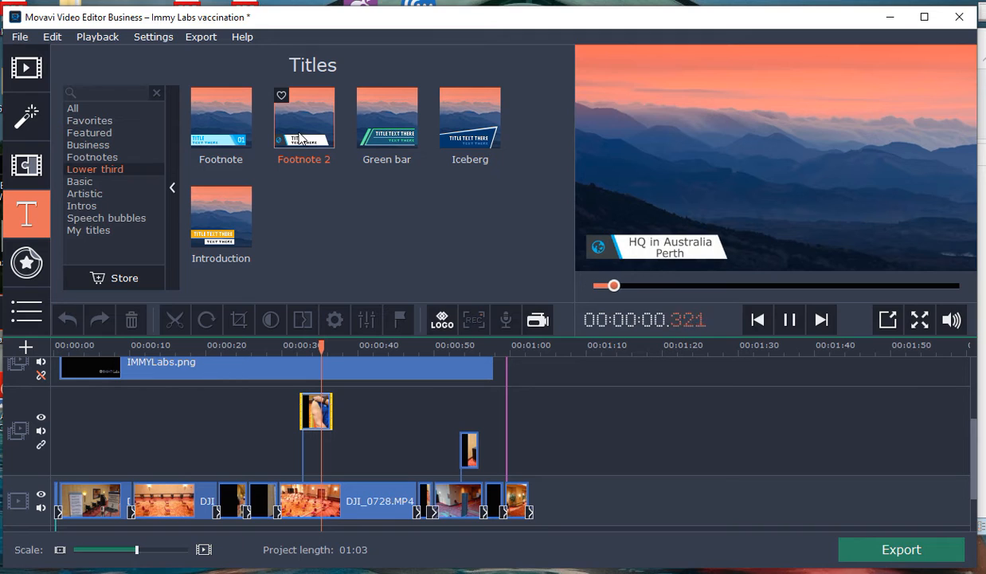
click(369, 106)
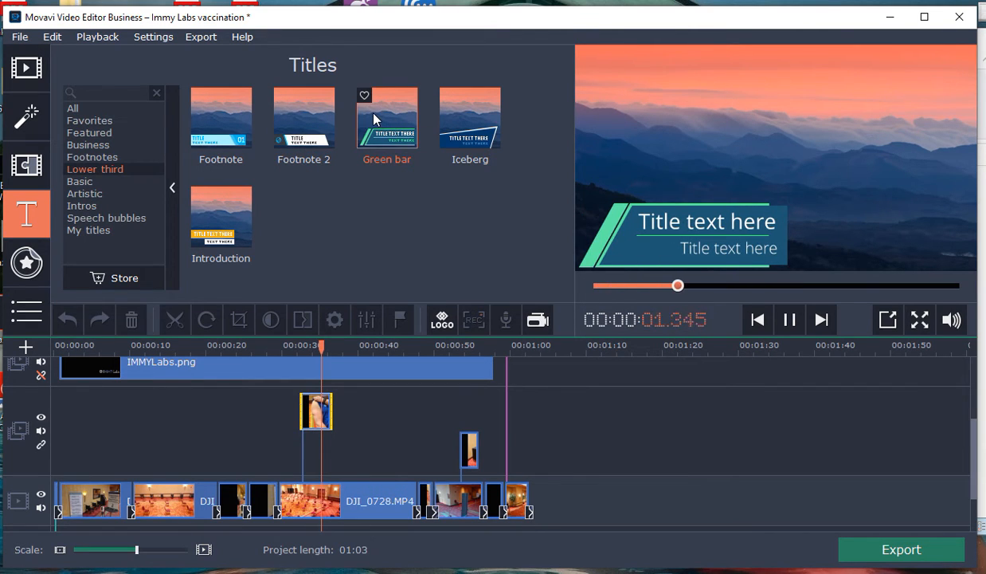
click(476, 124)
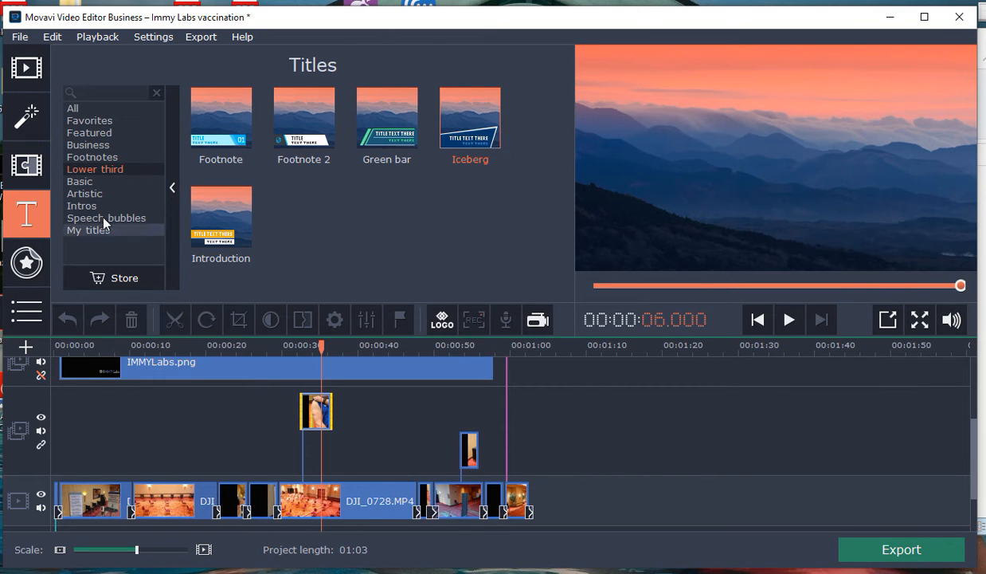
Step: Browse the Business, Featured, Basic and Artistic title categories
click(83, 145)
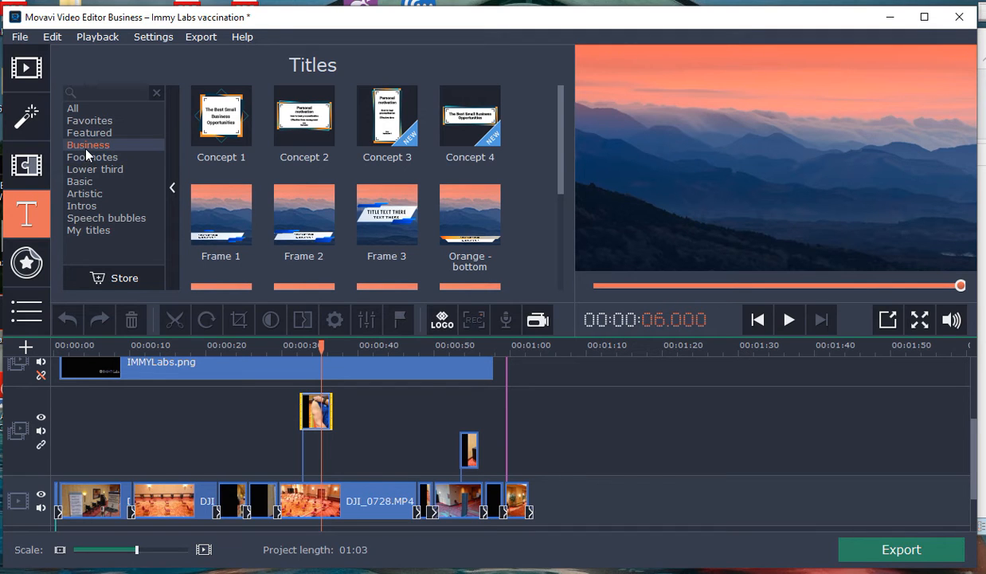
click(82, 133)
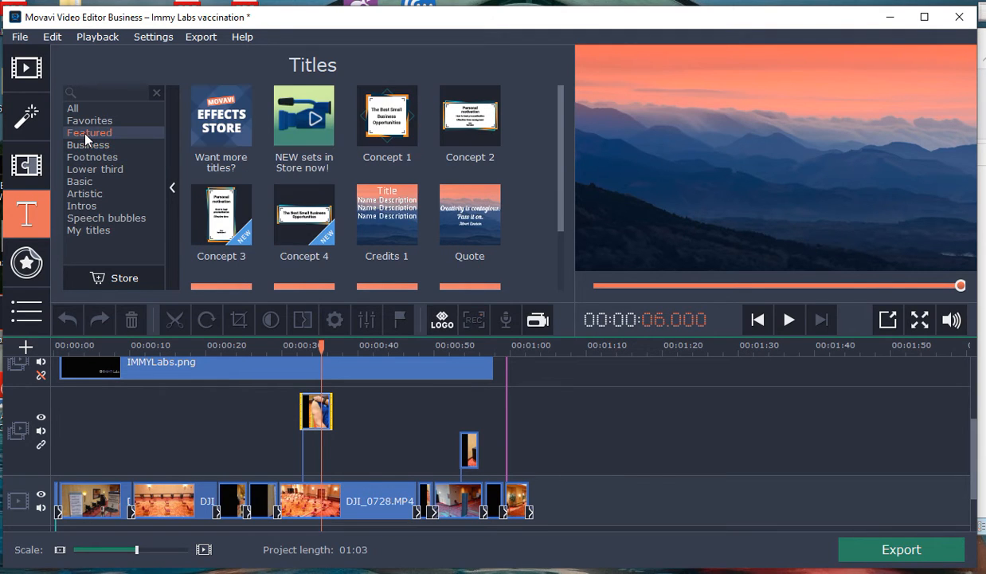
scroll(345, 168, down, 2)
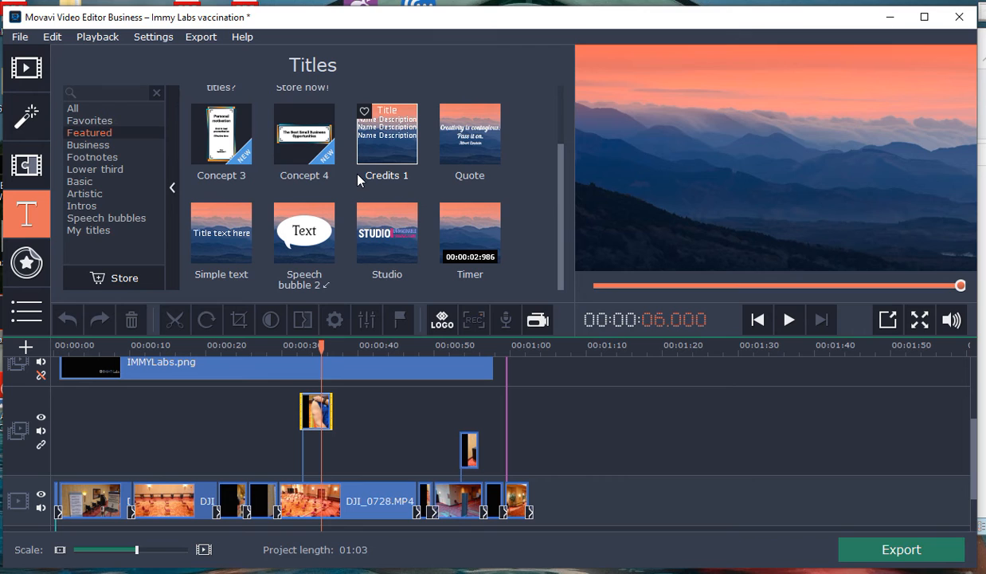
click(92, 184)
scroll(227, 182, down, 1)
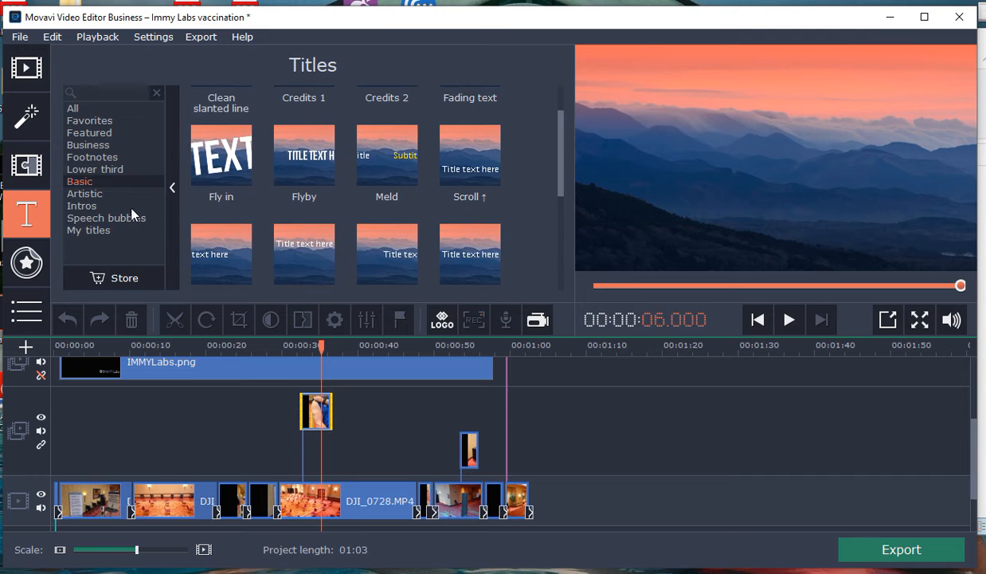
click(97, 194)
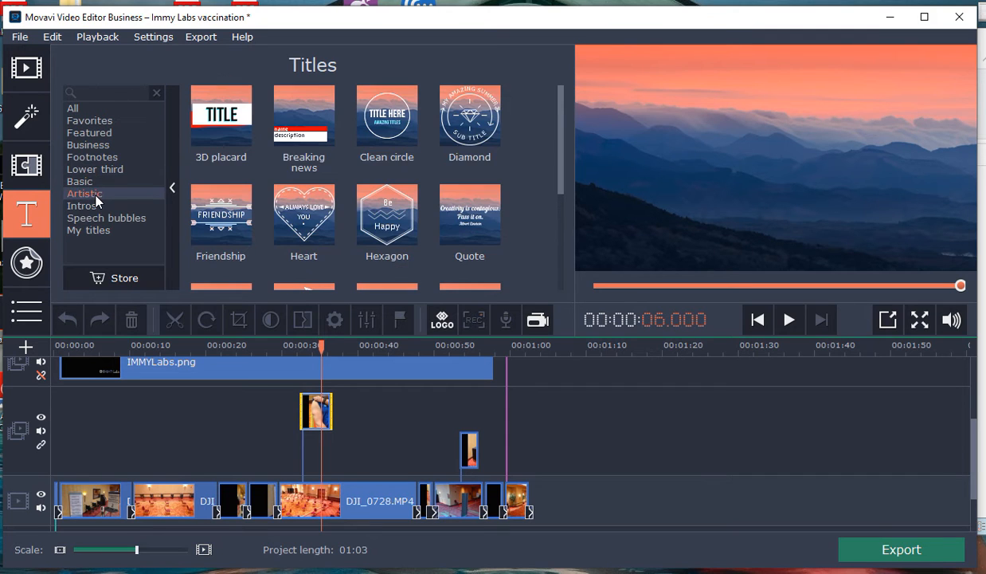
Step: Preview the artistic titles Diamond and Clean circle
click(471, 123)
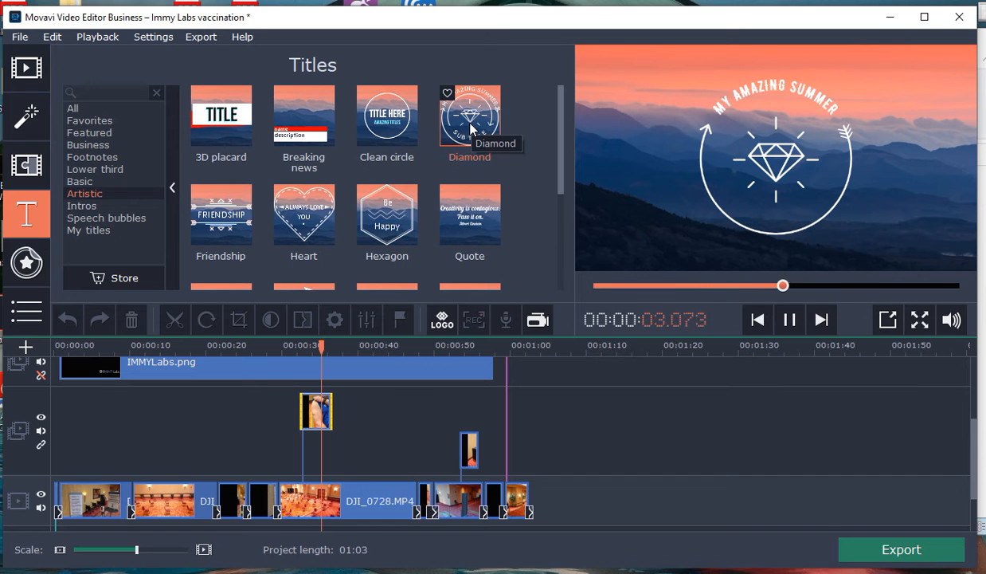
click(395, 127)
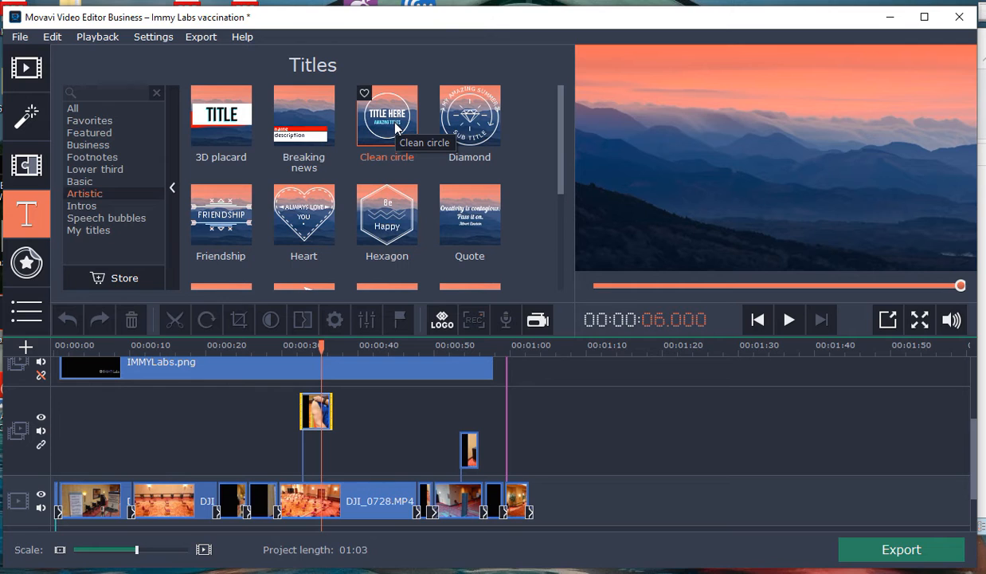
click(388, 132)
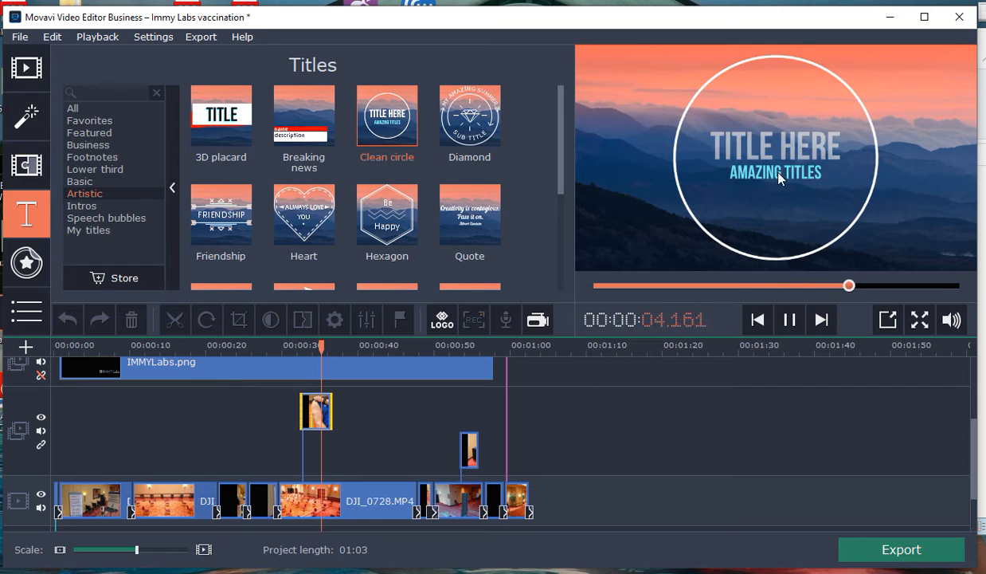
mouse_move(559, 163)
mouse_down()
mouse_move(559, 210)
mouse_move(553, 153)
mouse_up()
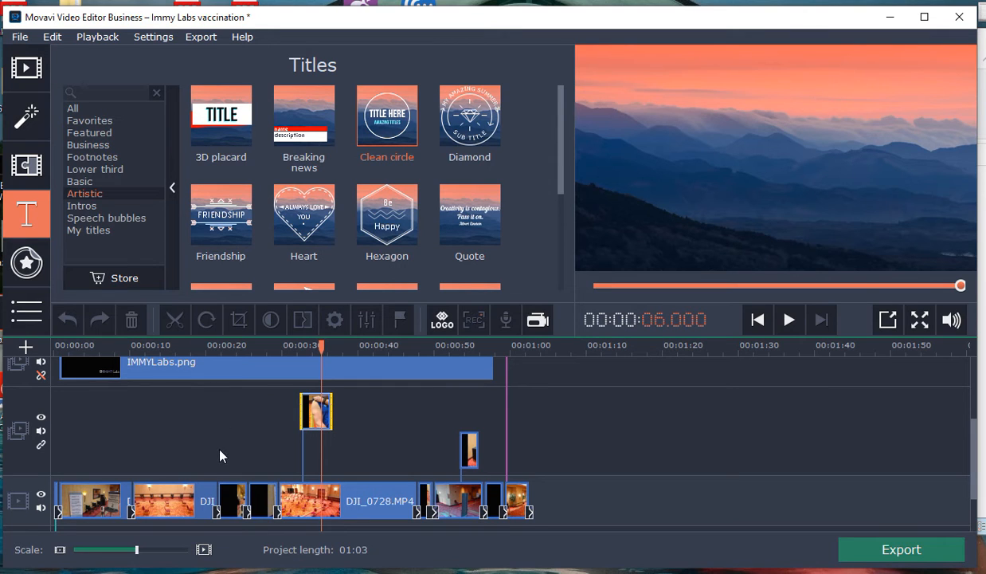
Step: Look at the track types that can be added to the timeline, and close the list without adding one
click(25, 352)
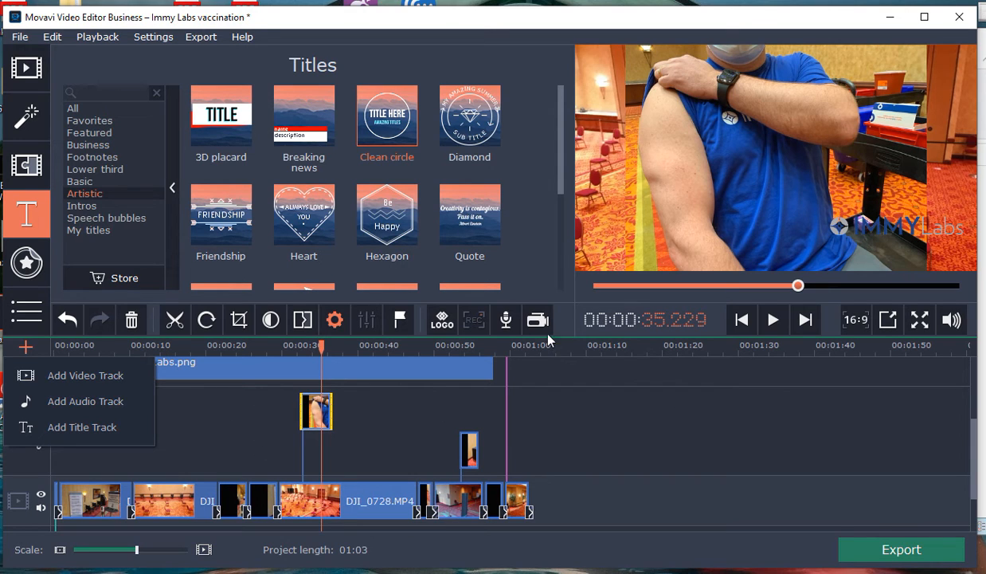
click(25, 346)
click(25, 347)
click(630, 403)
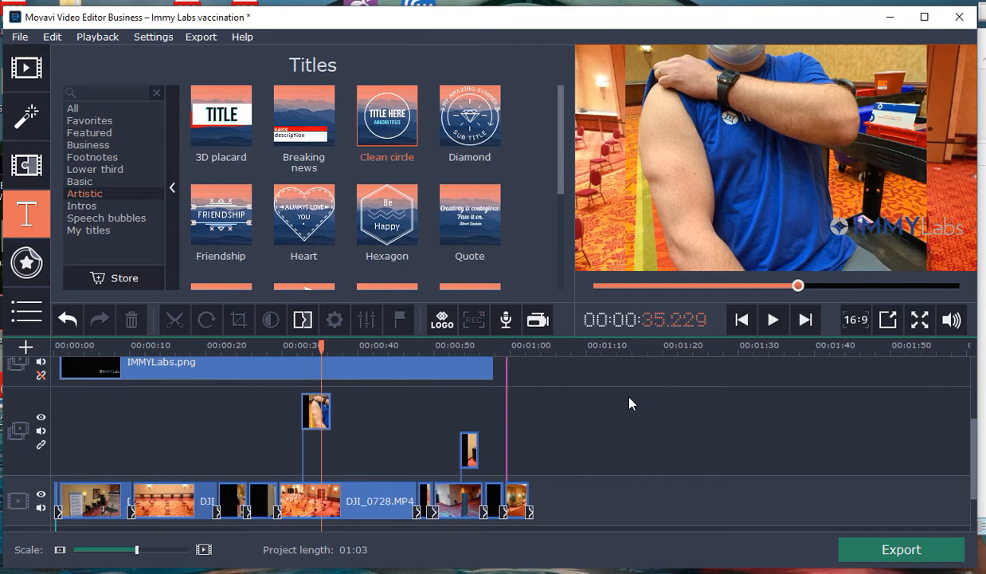
Step: Open the audio recording settings and check the available microphones, keeping Microphone (CMTECK)
click(505, 322)
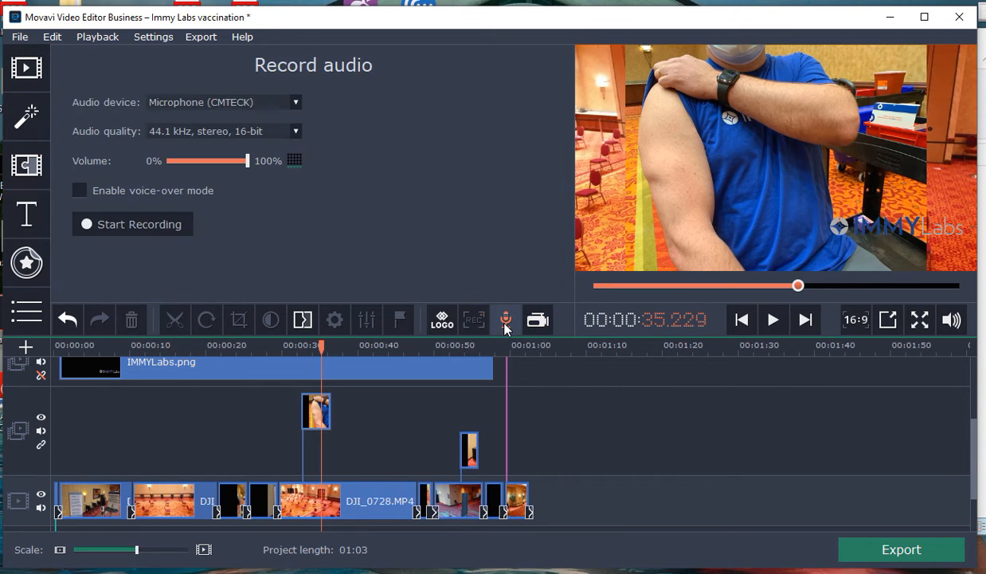
click(191, 102)
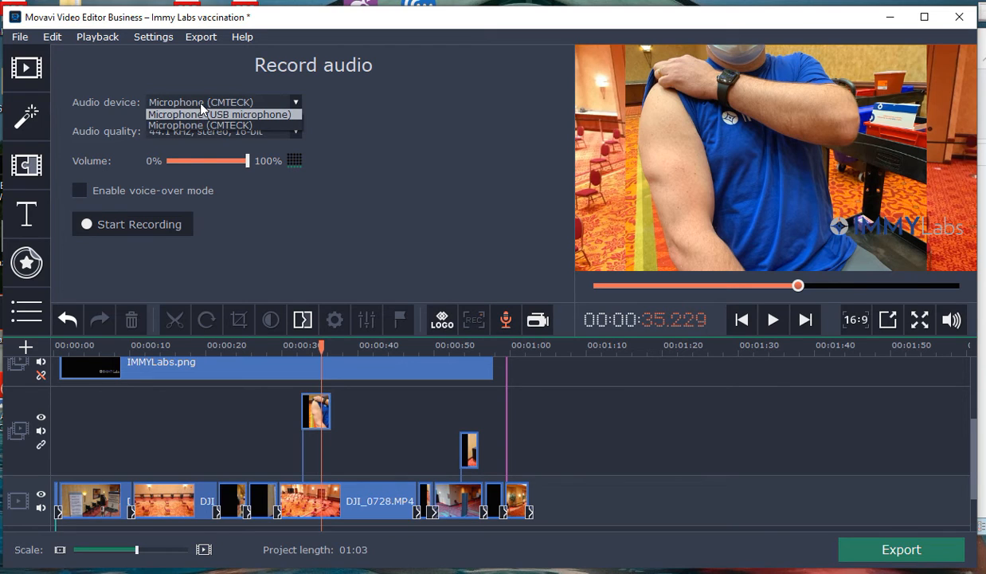
click(395, 179)
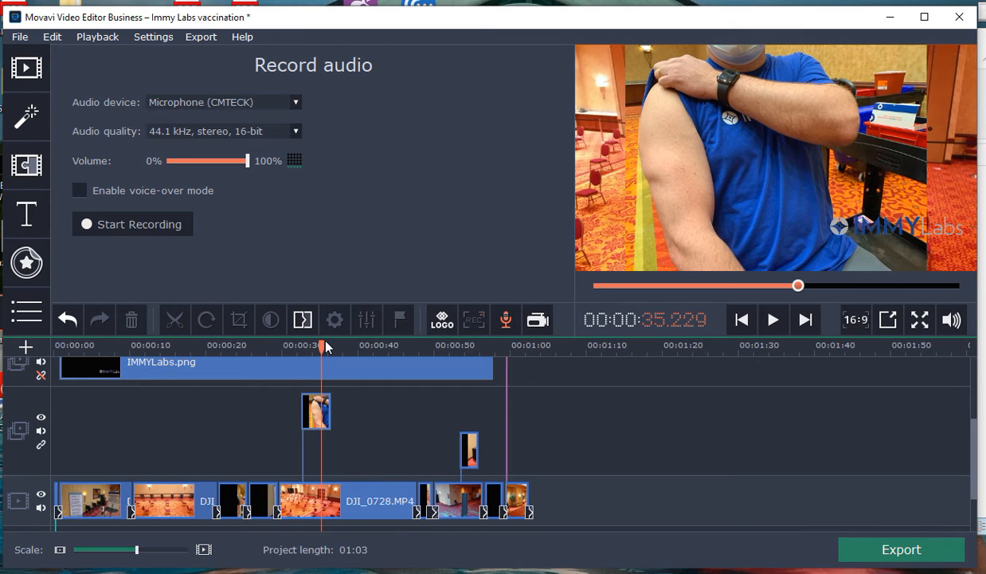
Step: Record a short narration clip of a few seconds at the end of the project, starting at 00:01:03.250
click(576, 363)
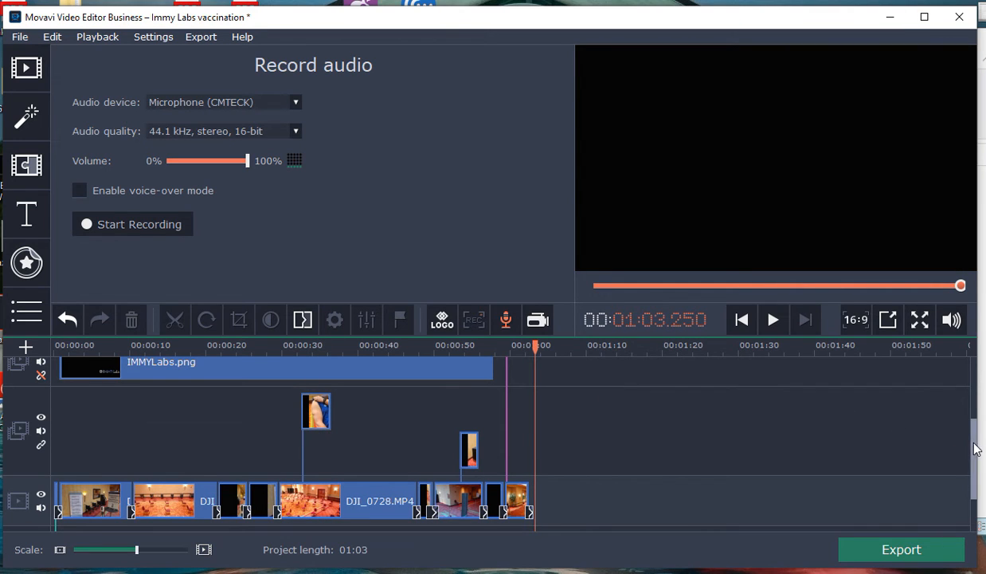
scroll(970, 444, down, 2)
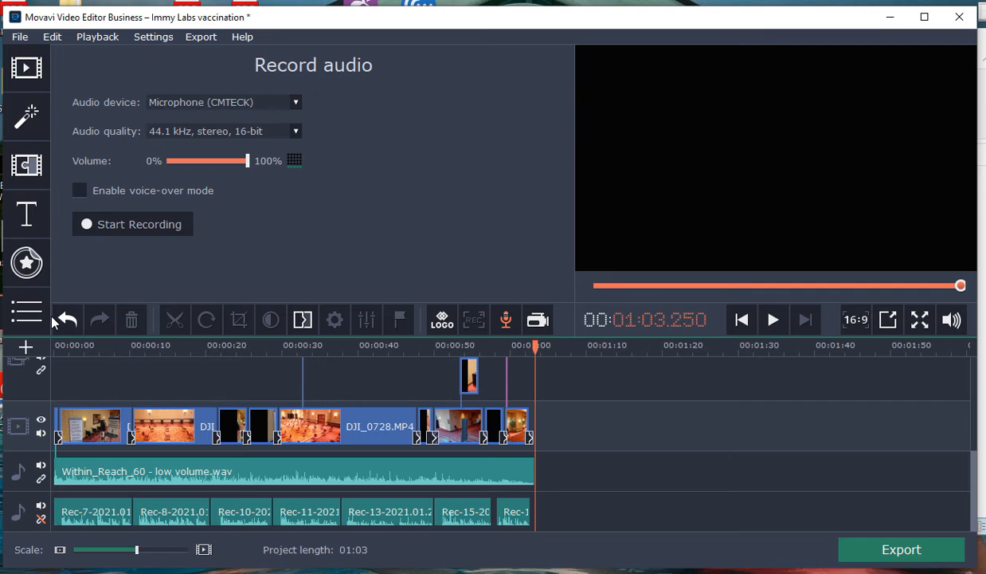
click(112, 227)
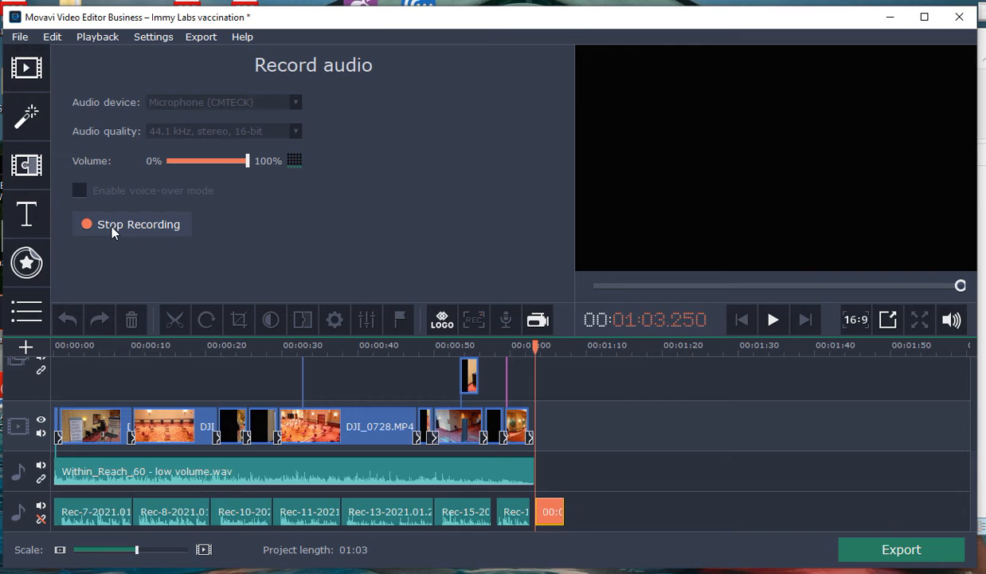
click(111, 227)
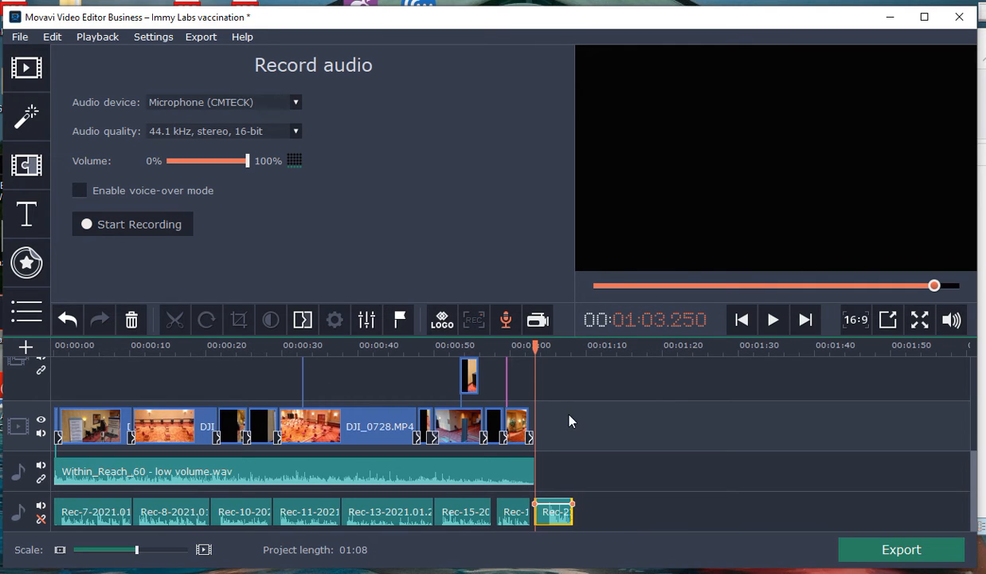
Step: Play the first two seconds or so of the video, and move the playhead to 00:00:21.500
click(772, 319)
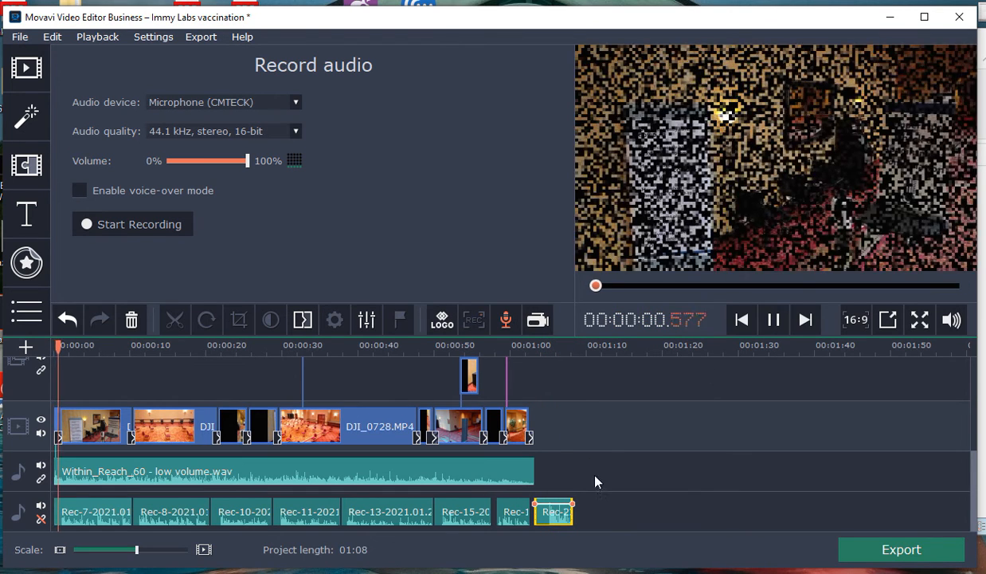
click(774, 319)
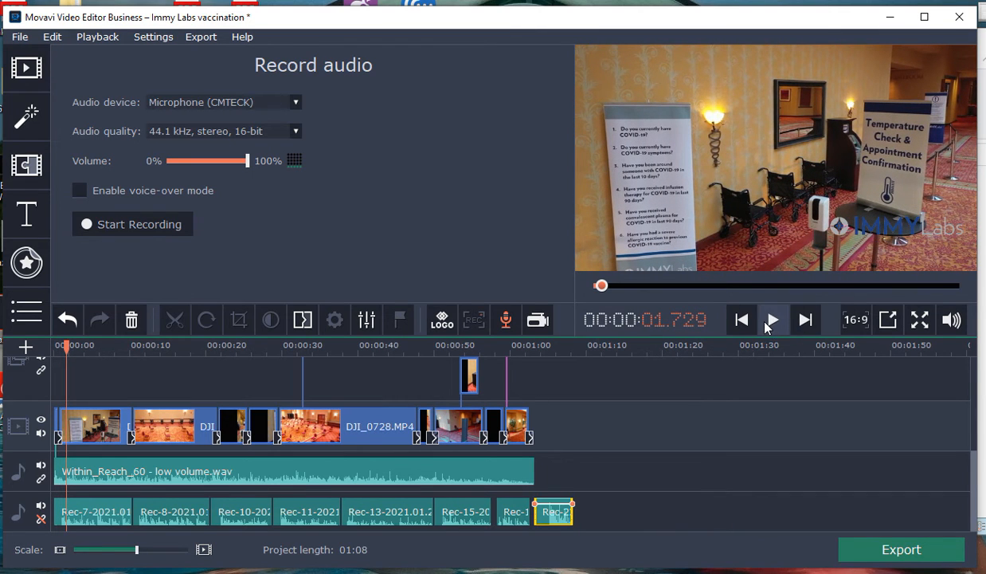
drag(66, 345, 216, 357)
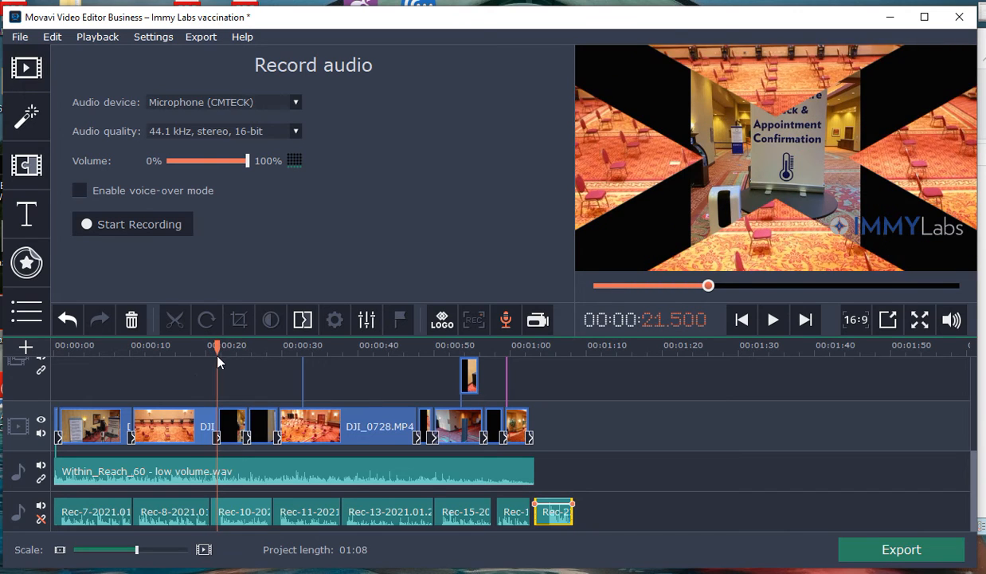
Step: Examine the audio and video properties of the new narration clip, and deselect it
click(366, 320)
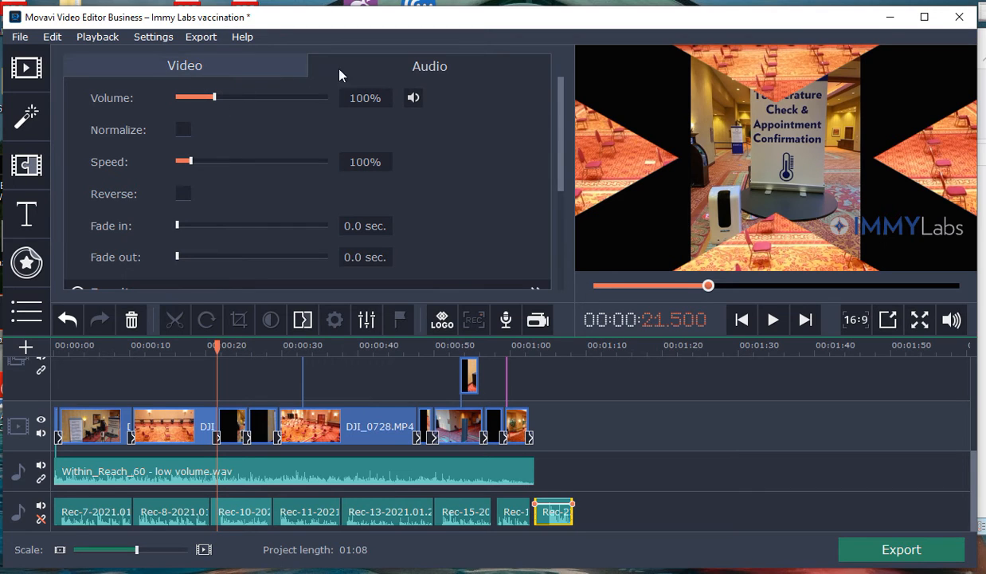
click(256, 68)
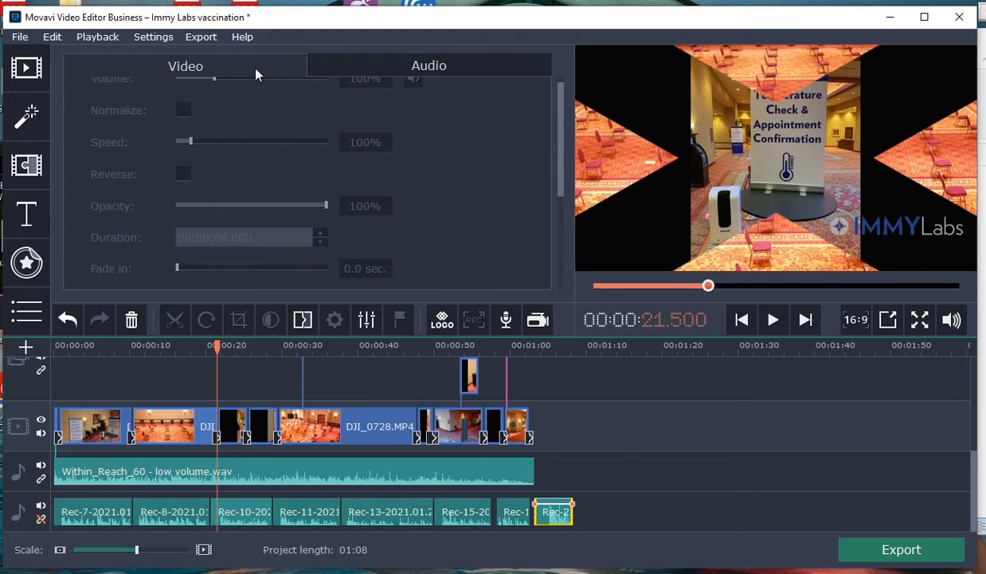
scroll(377, 184, down, 3)
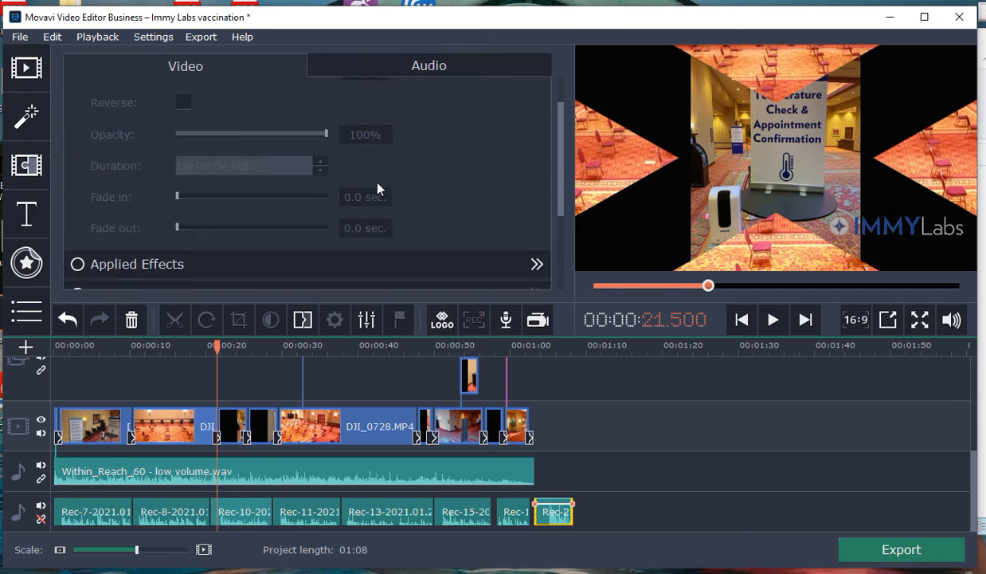
scroll(378, 188, down, 1)
click(604, 429)
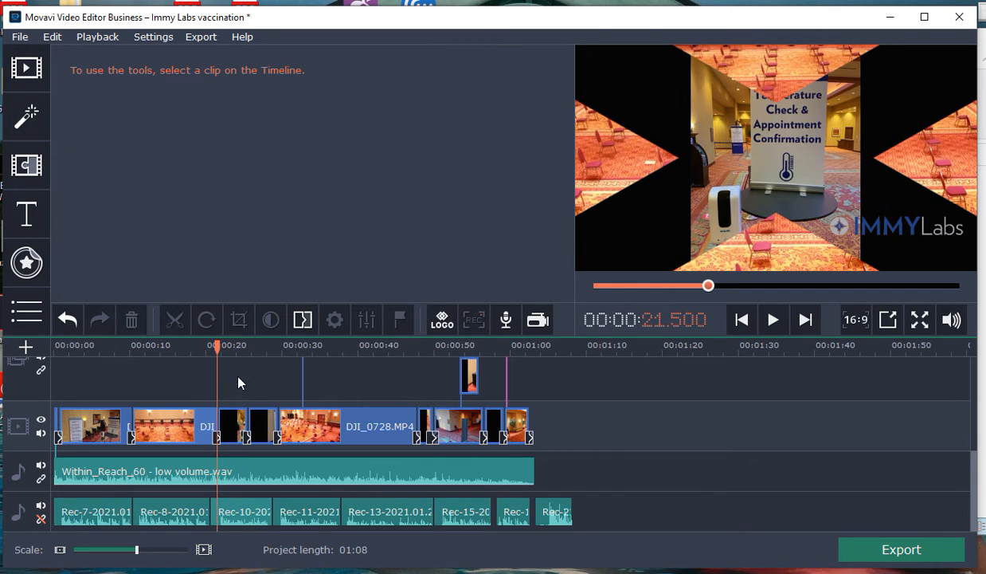
Step: Lower the volume line of the Within_Reach_60 - low volume.wav music clip and play about a second from 00:00:21.500
click(121, 467)
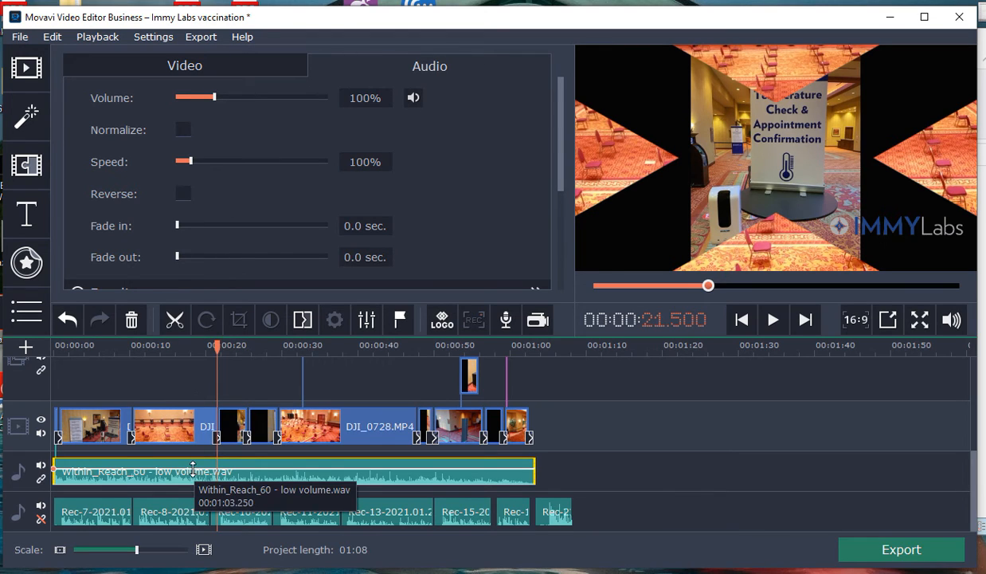
drag(193, 469, 190, 476)
click(773, 319)
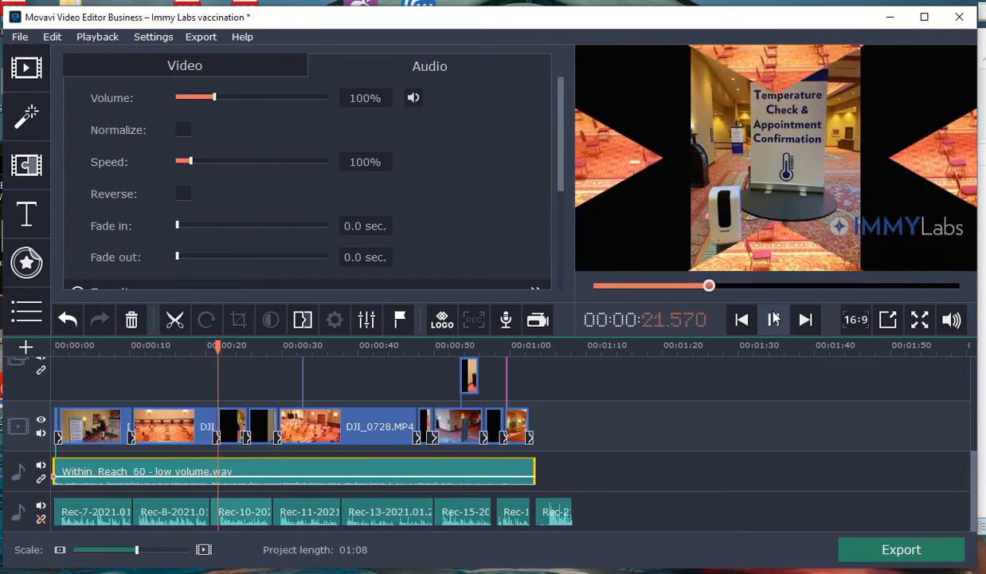
click(773, 319)
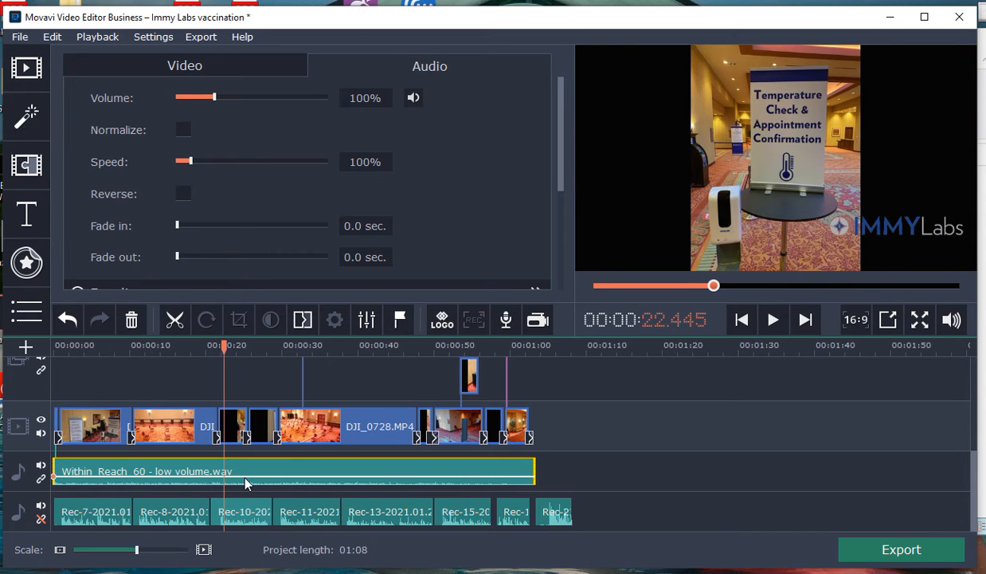
Step: Raise the music clip's volume line close to its maximum and play on to about 27.8 seconds
drag(244, 477, 245, 463)
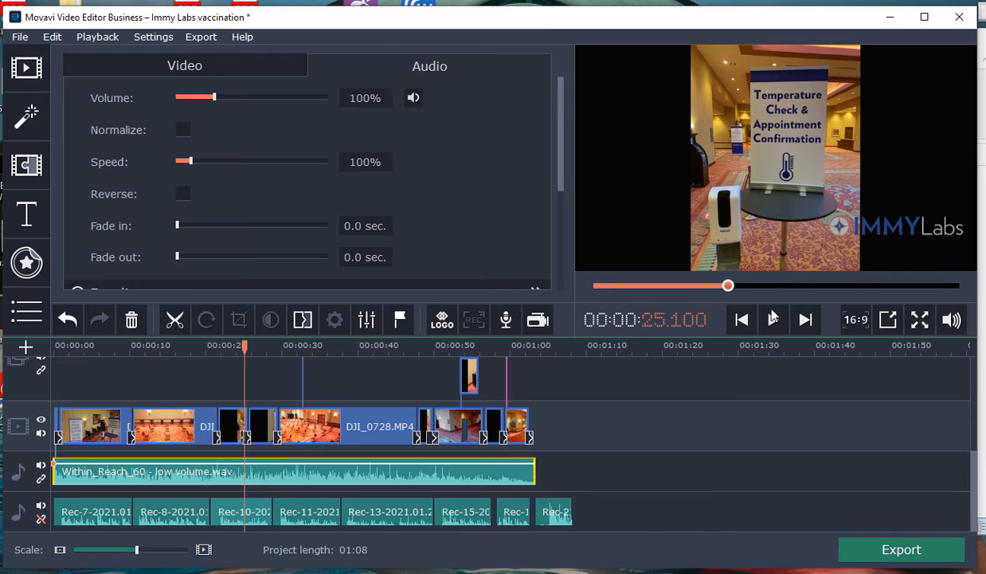
click(771, 322)
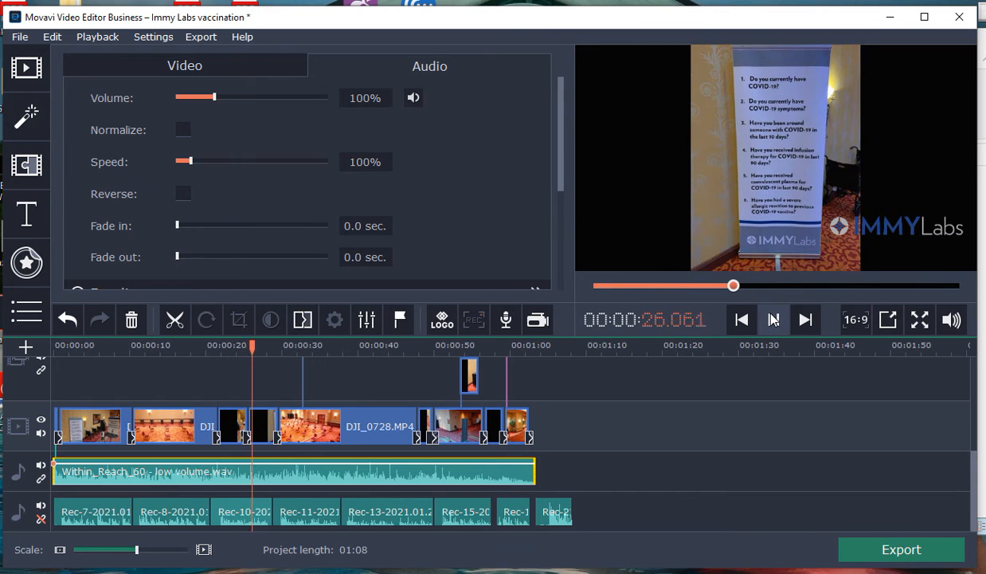
click(772, 319)
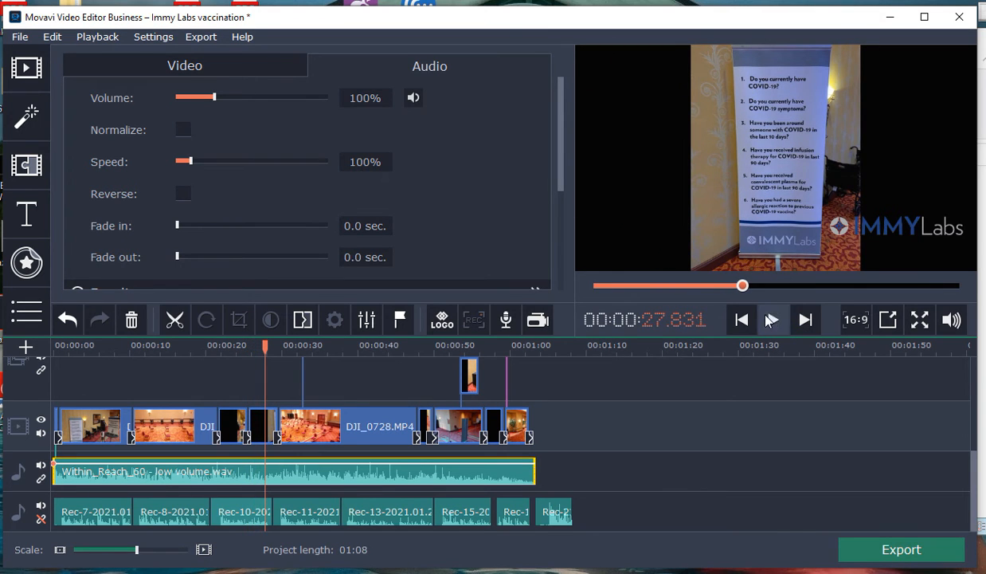
Step: Lower the music clip's volume line to below its middle and play on to about 32.7 seconds
drag(278, 464, 276, 473)
click(773, 320)
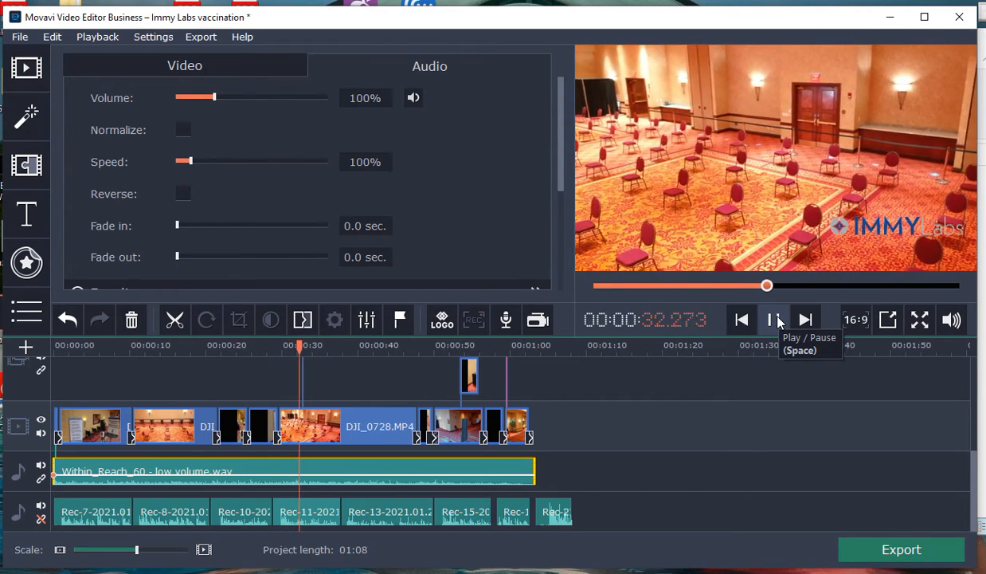
click(777, 319)
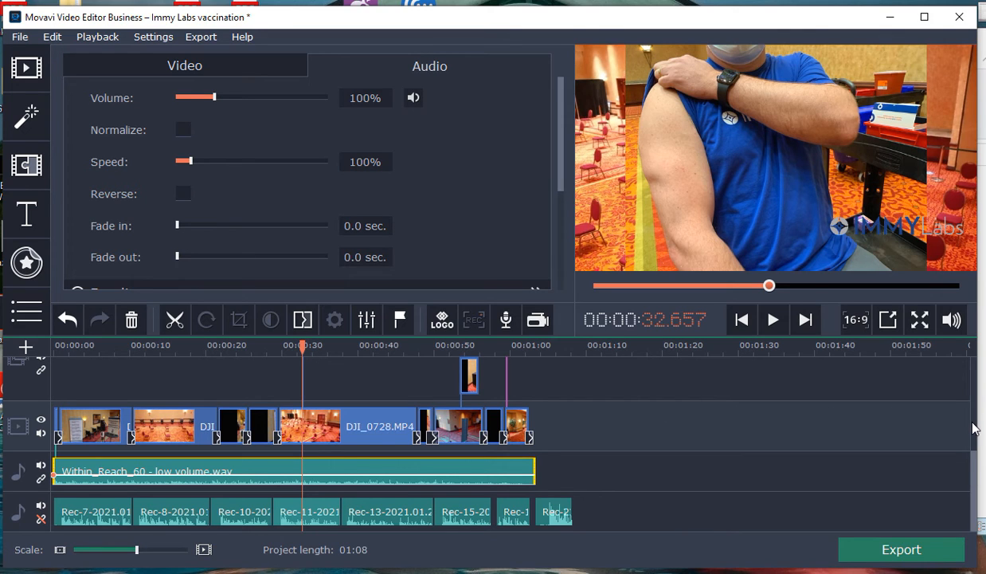
Step: Delete the DJI_0728.MP4 clip from the main video track and undo that deletion
scroll(974, 430, up, 3)
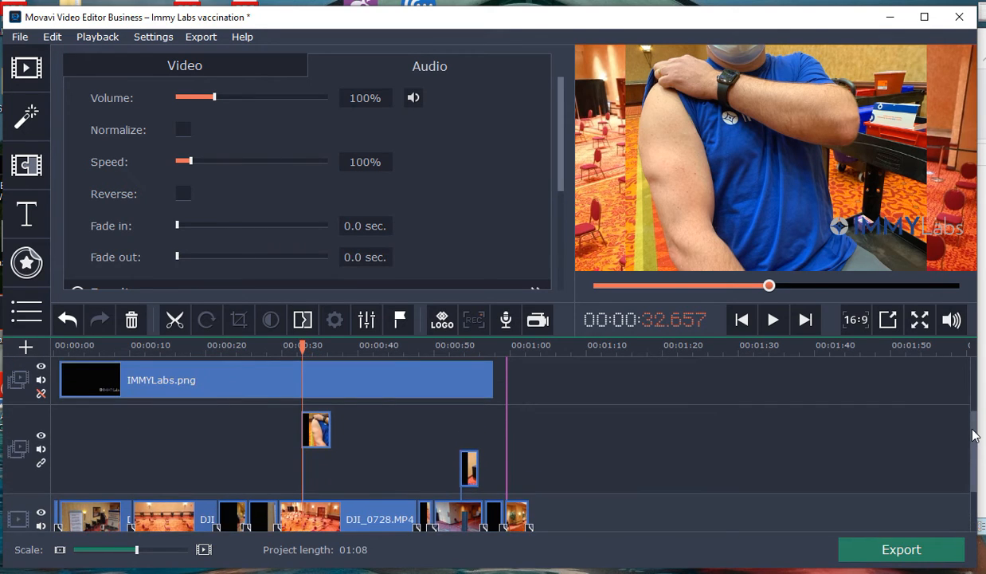
click(319, 517)
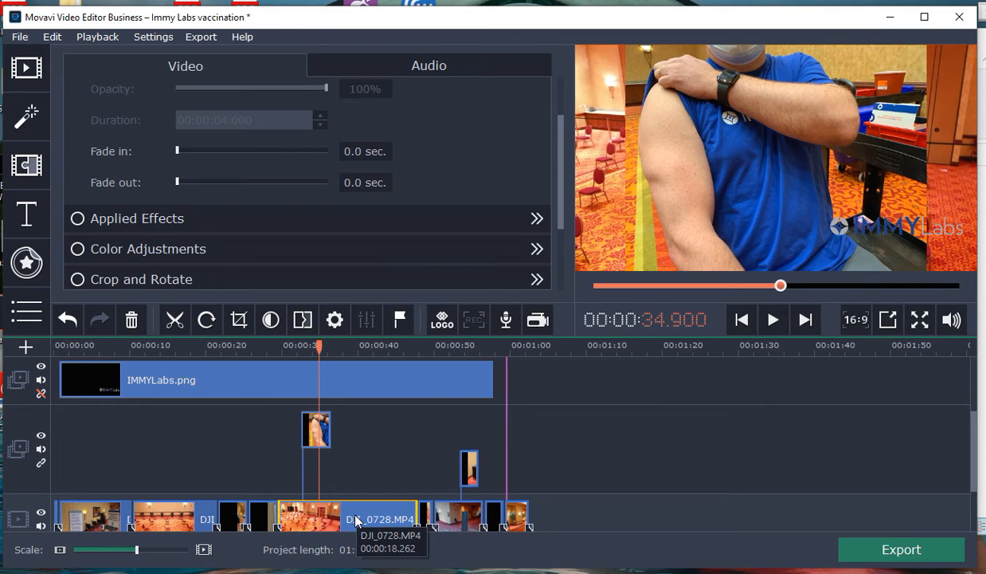
key(Delete)
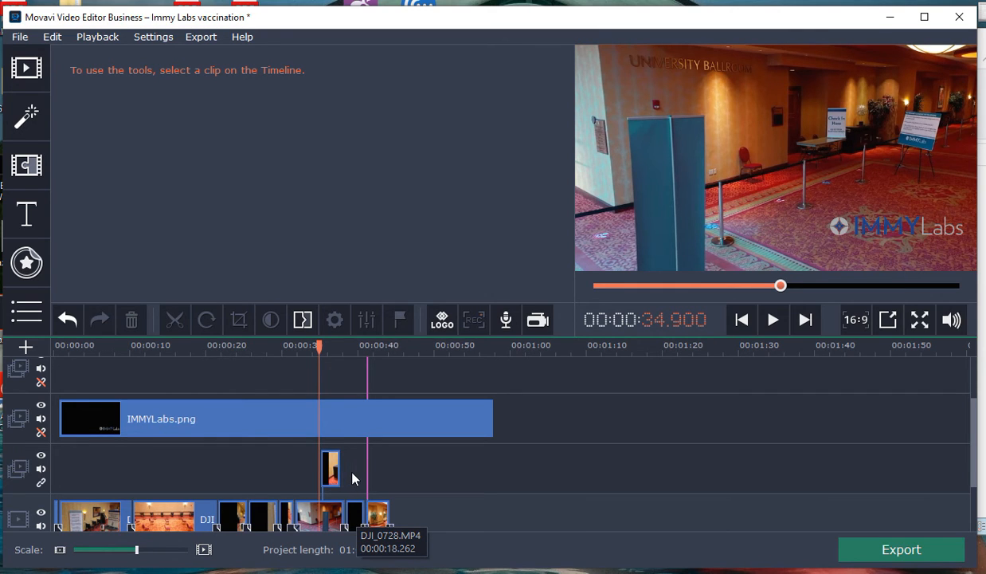
click(54, 41)
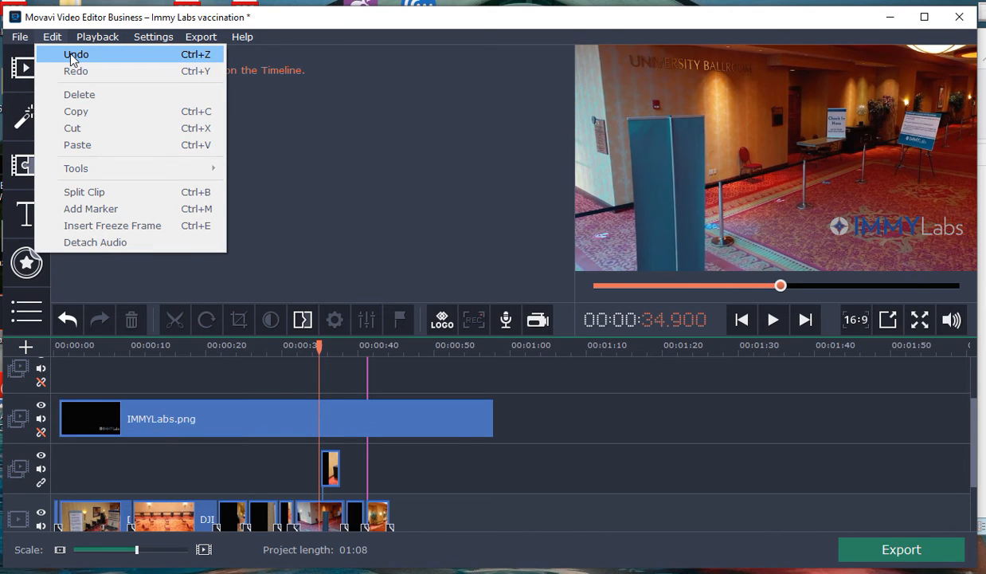
click(71, 55)
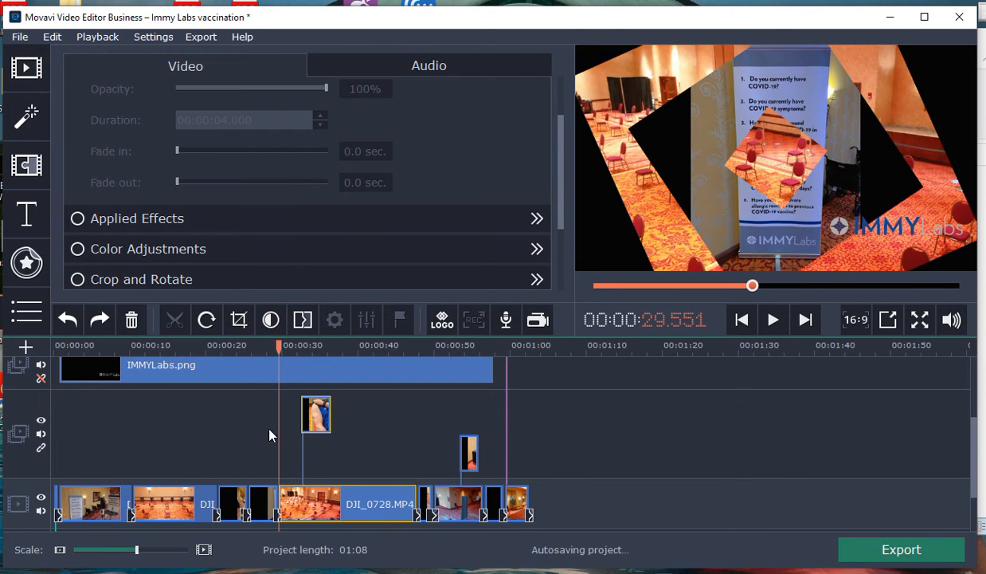
Step: Preview the frame at 00:00:35.000 and return the playhead close to the start, at 00:00:00.682
click(319, 446)
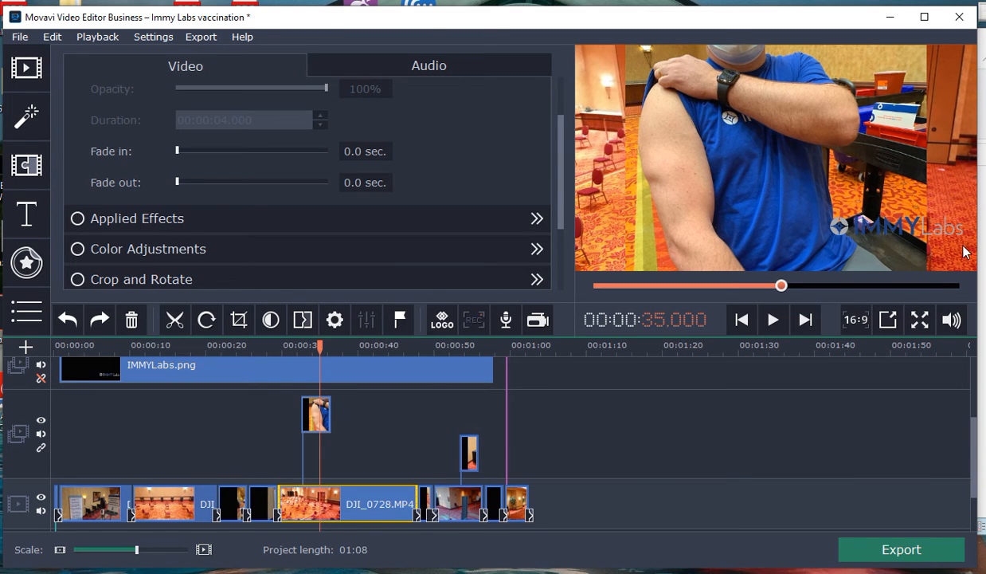
drag(781, 287, 596, 291)
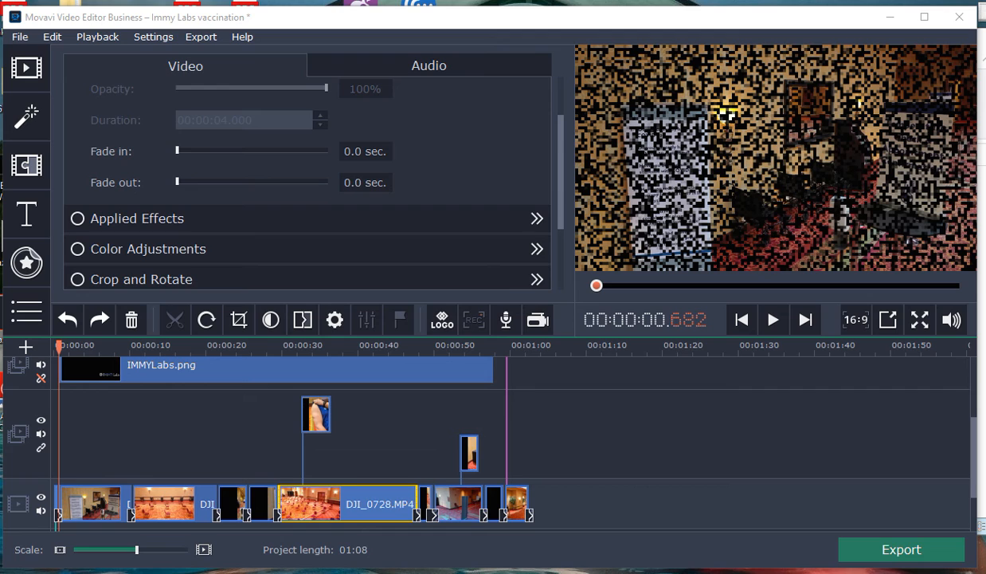
Step: Switch to the browser and open the uploaded Immy Labs vaccination video through its link in YouTube Studio
key(alt+Tab)
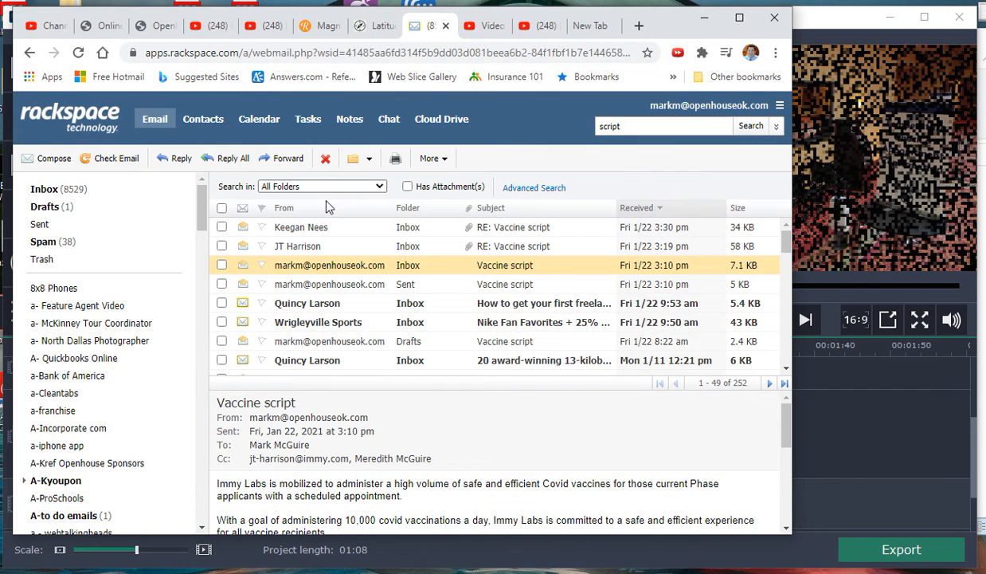
click(488, 27)
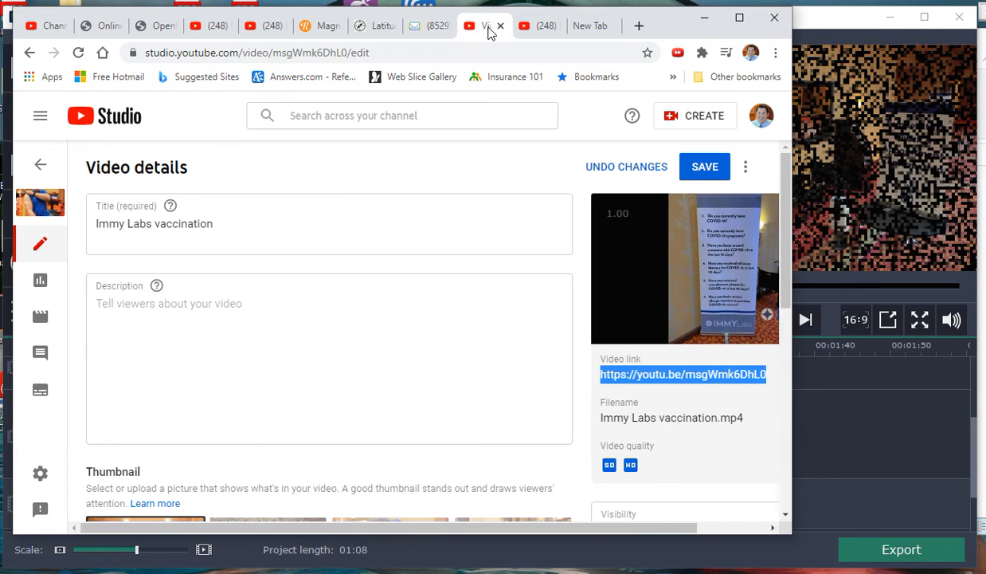
click(667, 381)
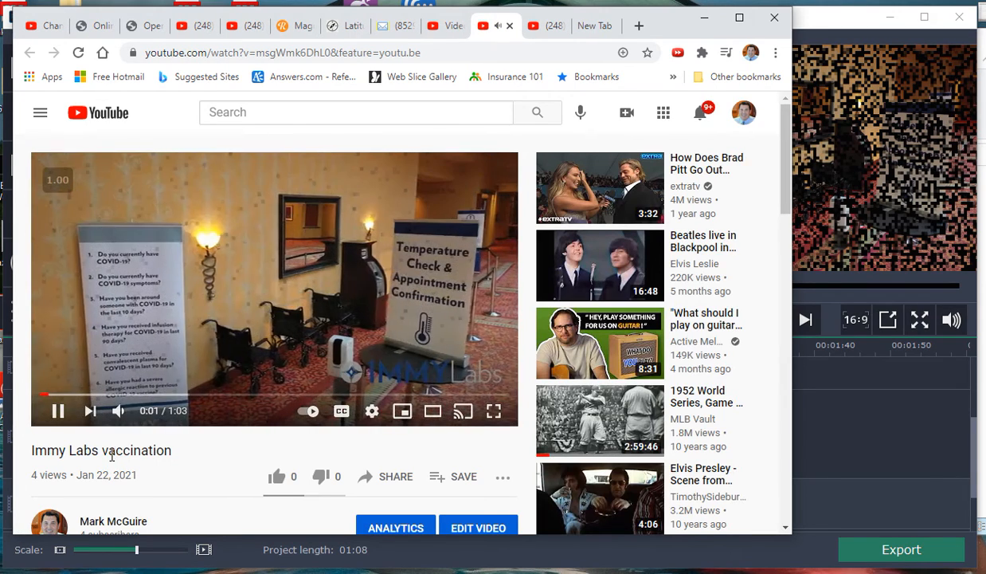
Step: Raise the YouTube player's volume, watch the Immy Labs vaccination video to its end, and minimize the browser
mouse_move(118, 412)
drag(144, 412, 160, 412)
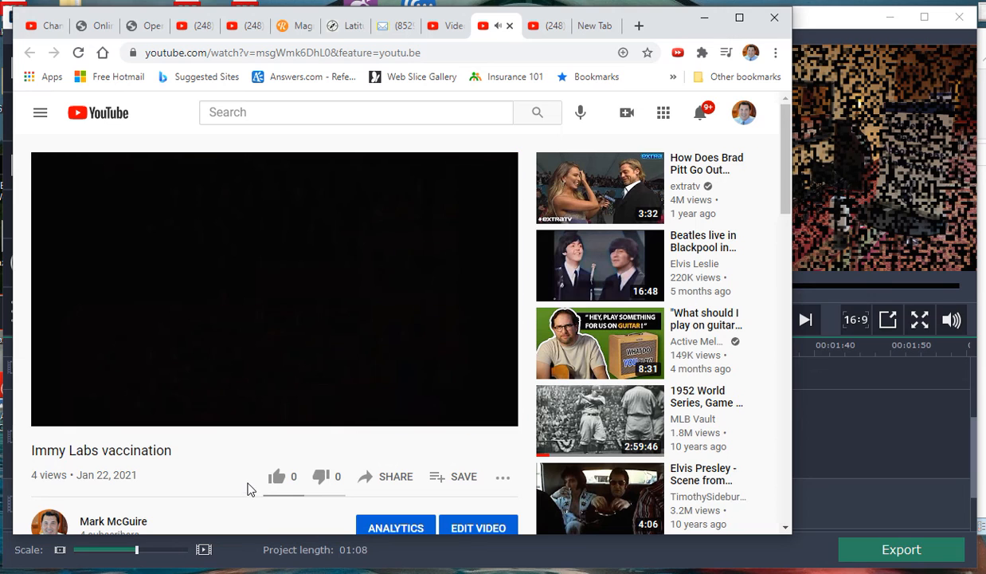
click(273, 342)
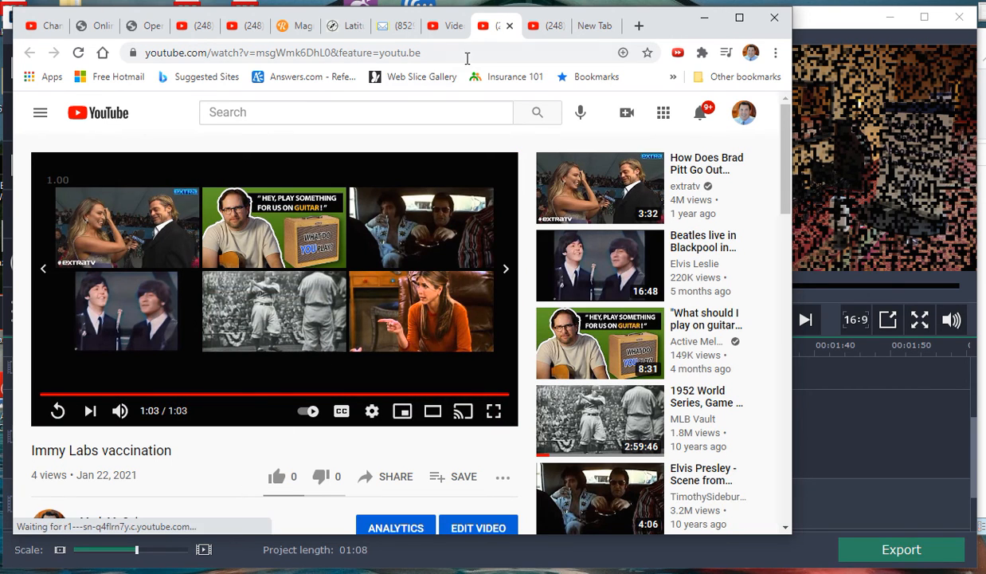
click(705, 20)
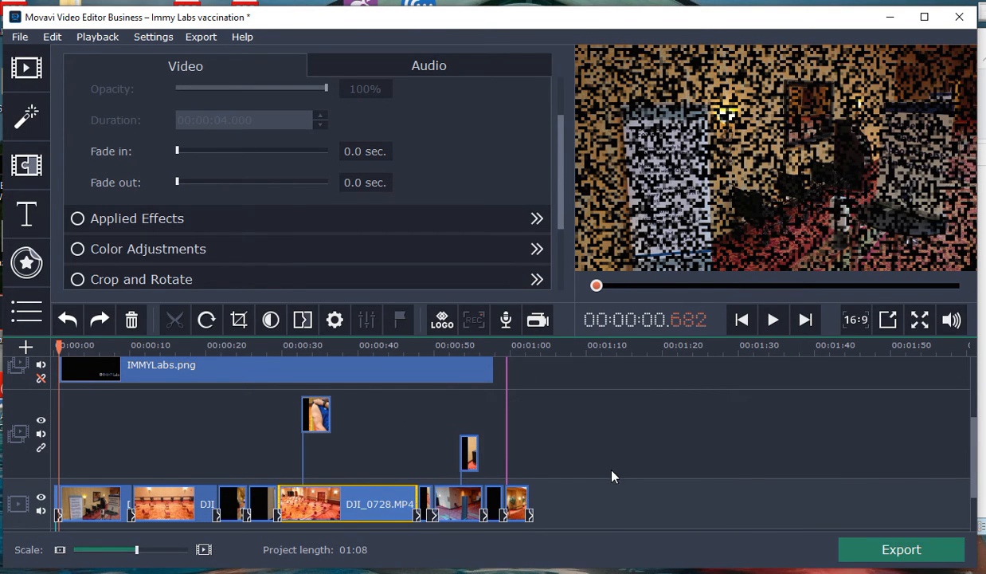
Step: Examine the individual narration recordings on the lower audio track, from Rec-7 to the clips near the end
scroll(973, 463, down, 2)
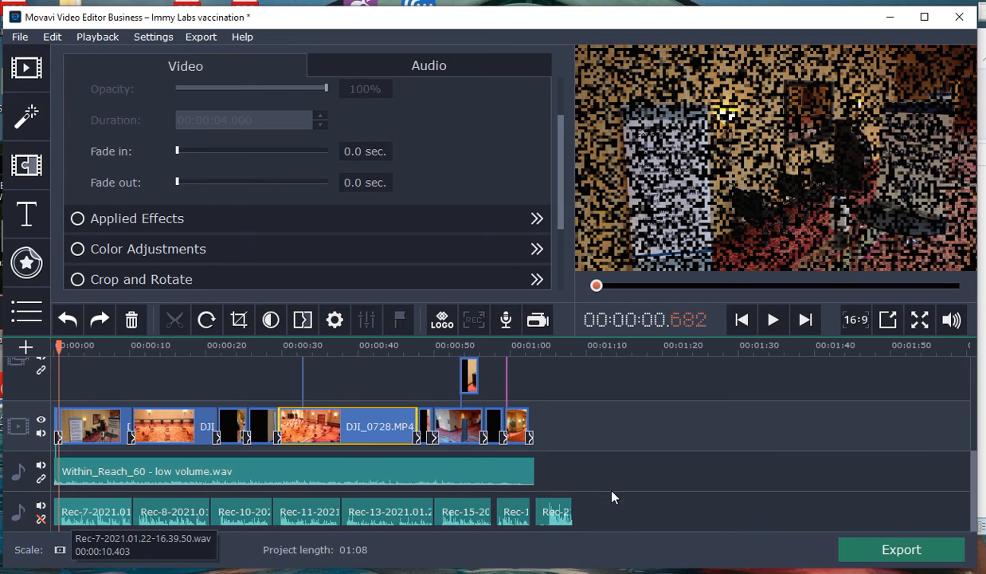
click(590, 498)
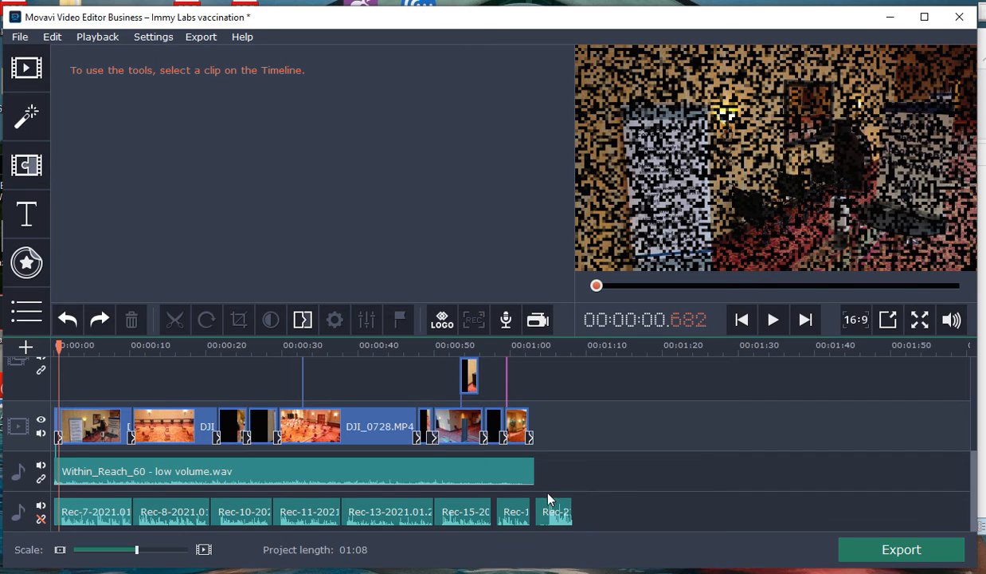
click(513, 514)
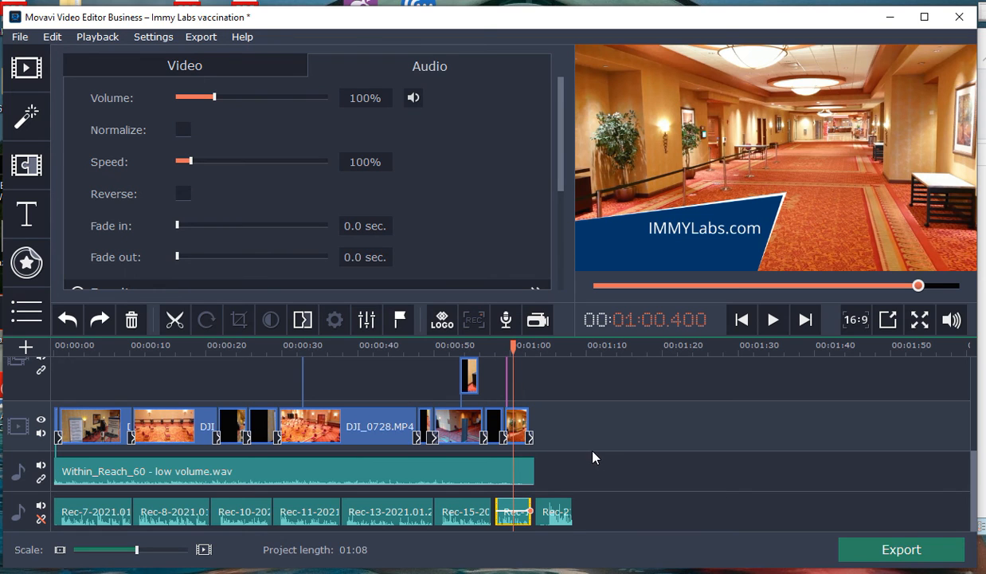
click(366, 518)
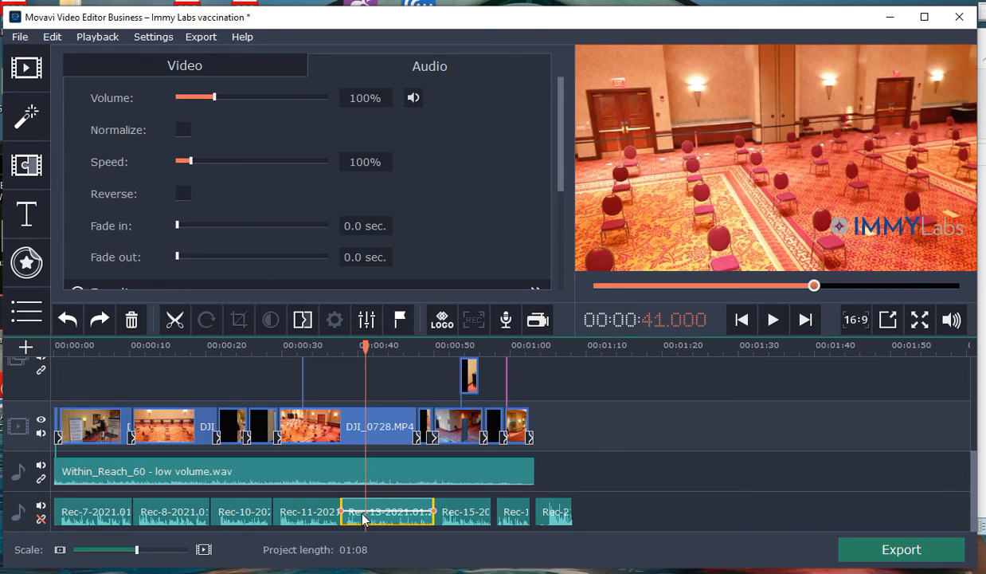
click(305, 517)
click(248, 516)
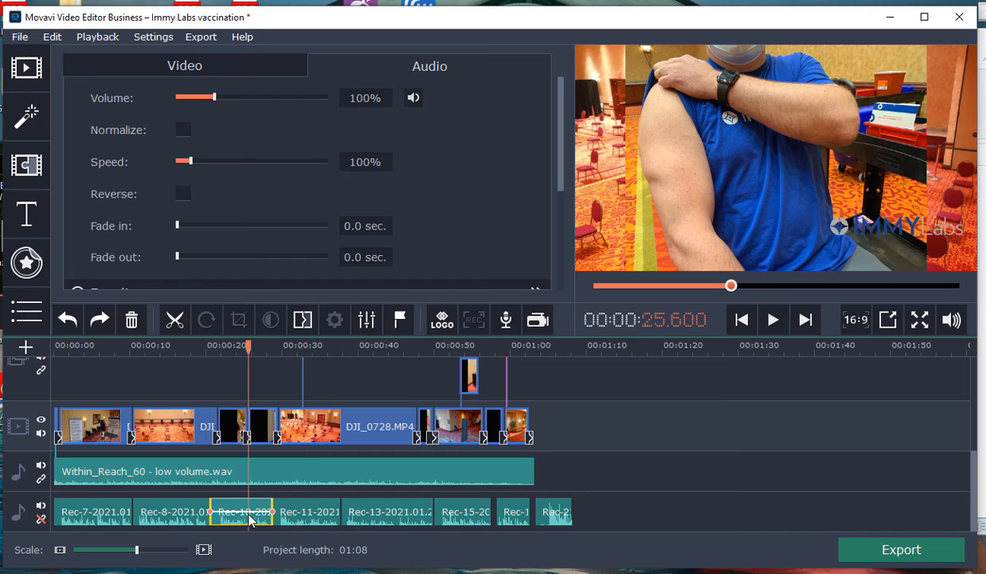
click(168, 514)
click(82, 515)
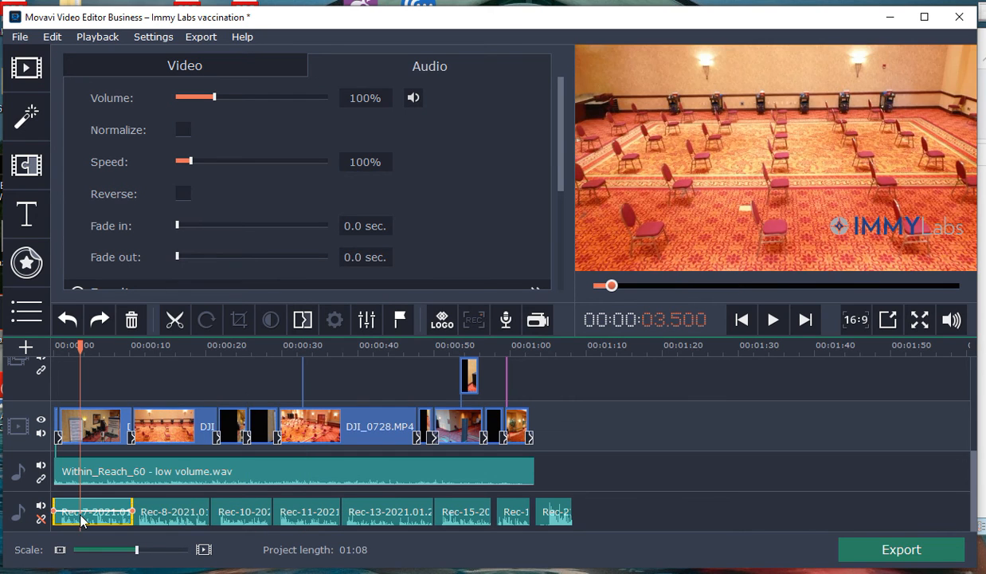
click(390, 514)
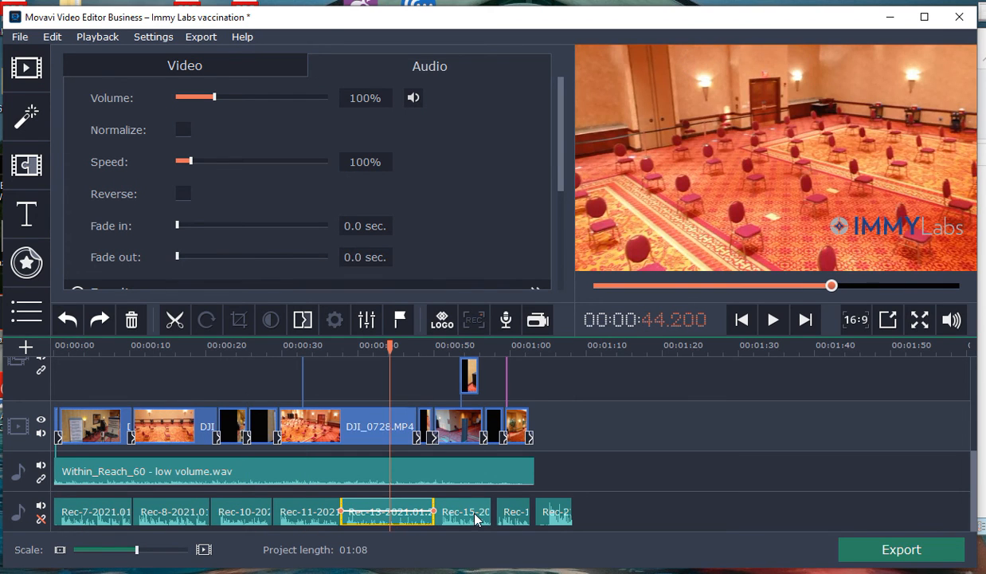
click(454, 516)
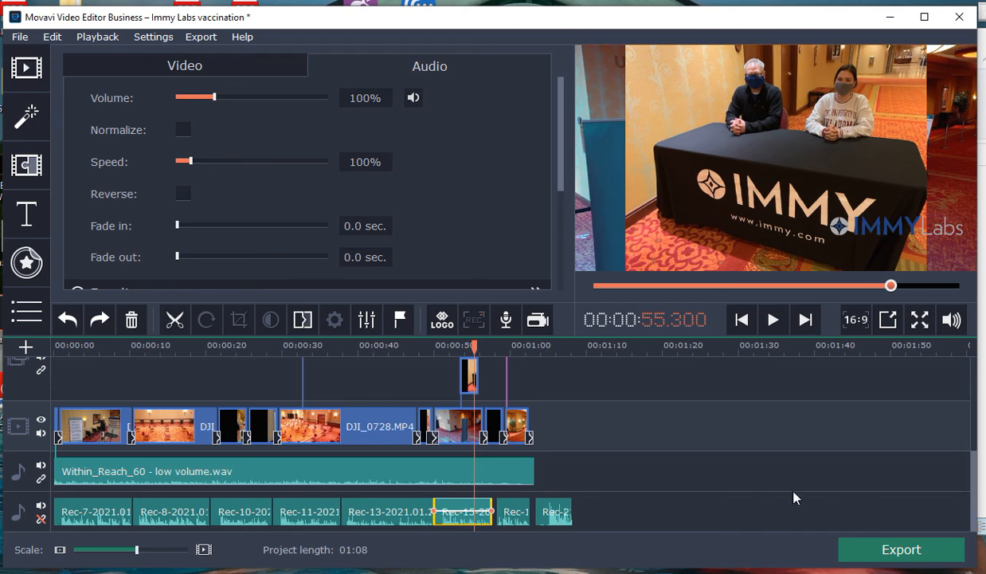
Step: Review the available video export formats and the MP4 export settings, and close the export dialog without exporting
click(892, 551)
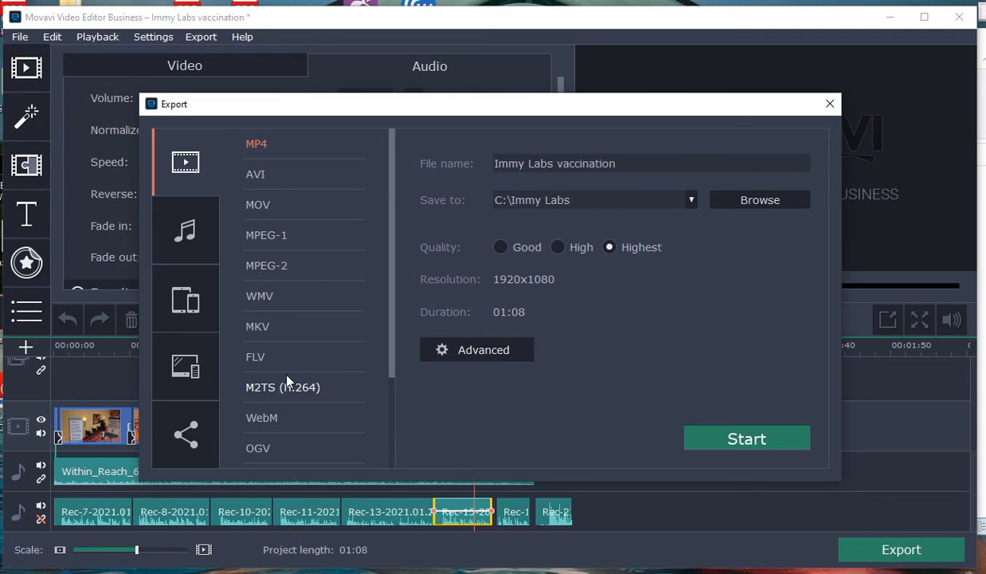
scroll(285, 381, down, 3)
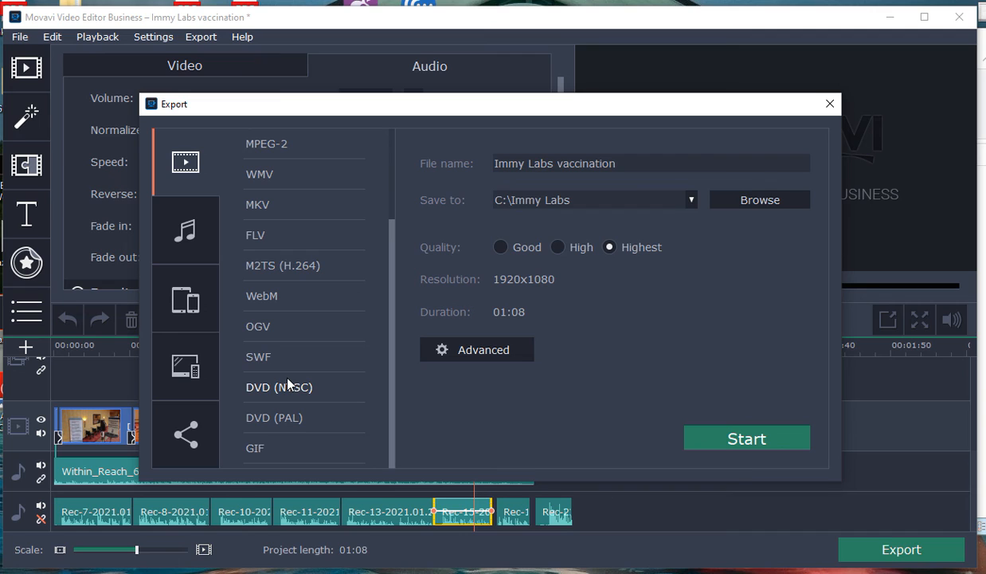
scroll(286, 385, up, 3)
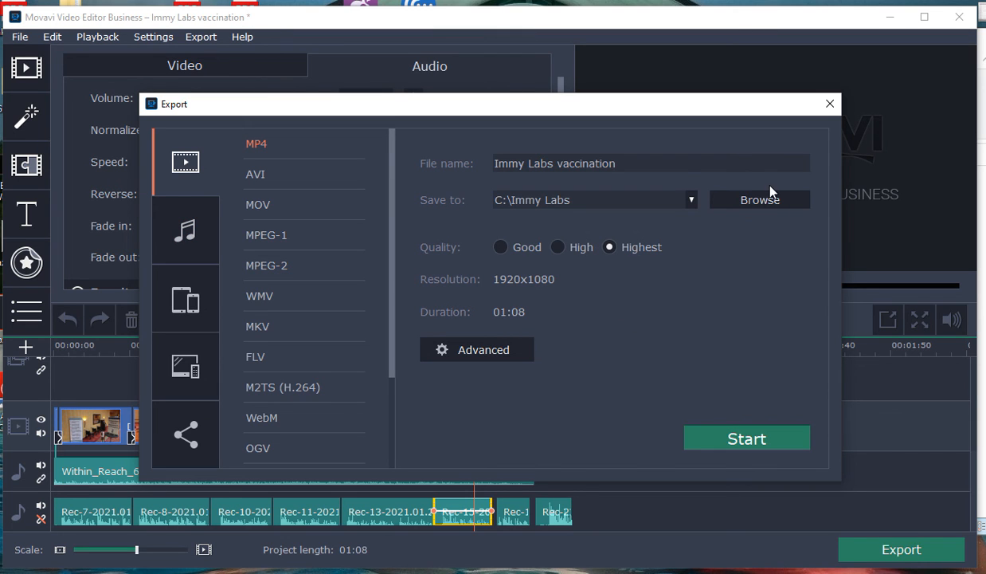
click(830, 103)
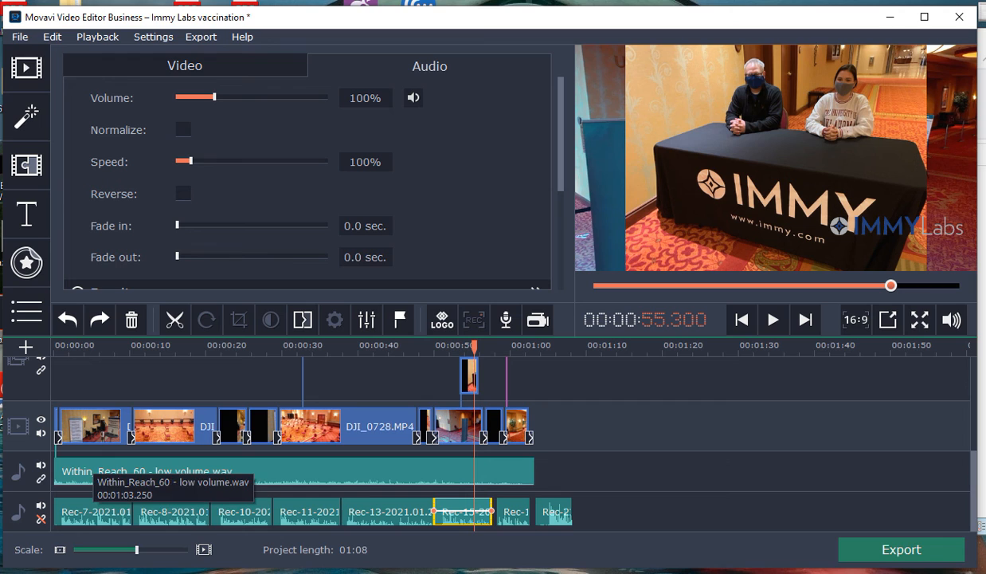
Step: Save the Immy Labs vaccination project under its existing name
click(19, 37)
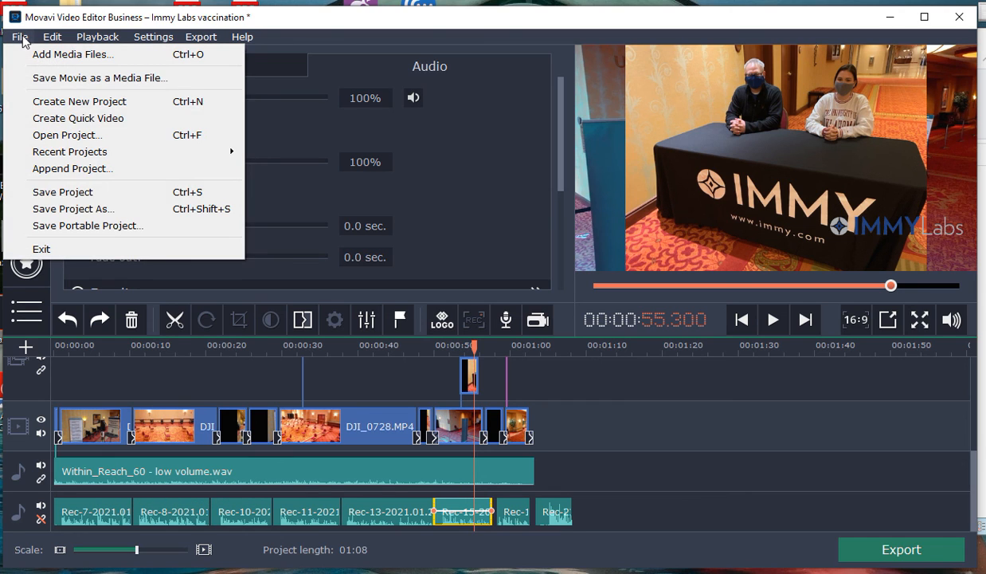
click(57, 197)
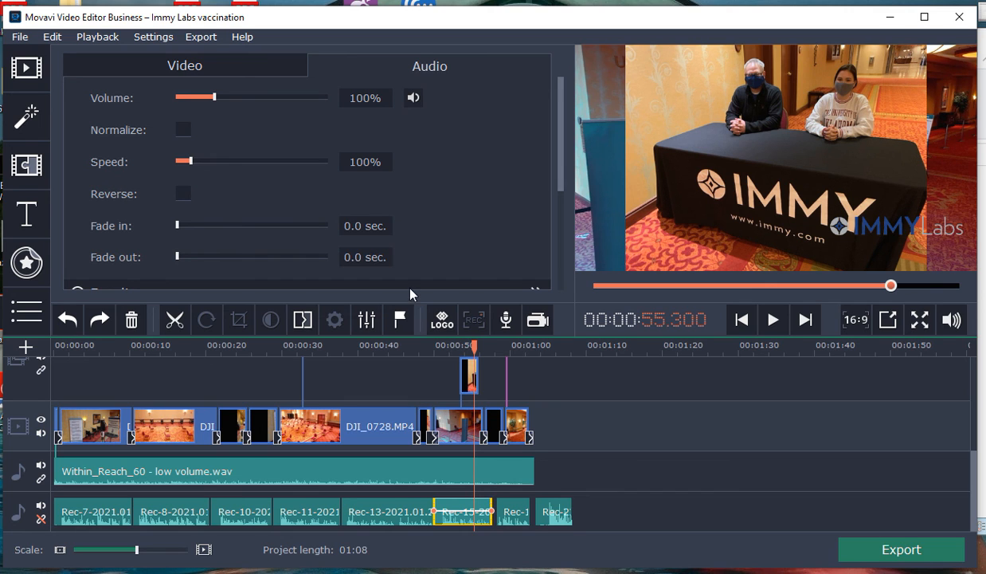
Step: Save a copy of the project in the Immy Labs folder as Immy Labs vaccination 2.mepx, and save that copy once more
click(20, 38)
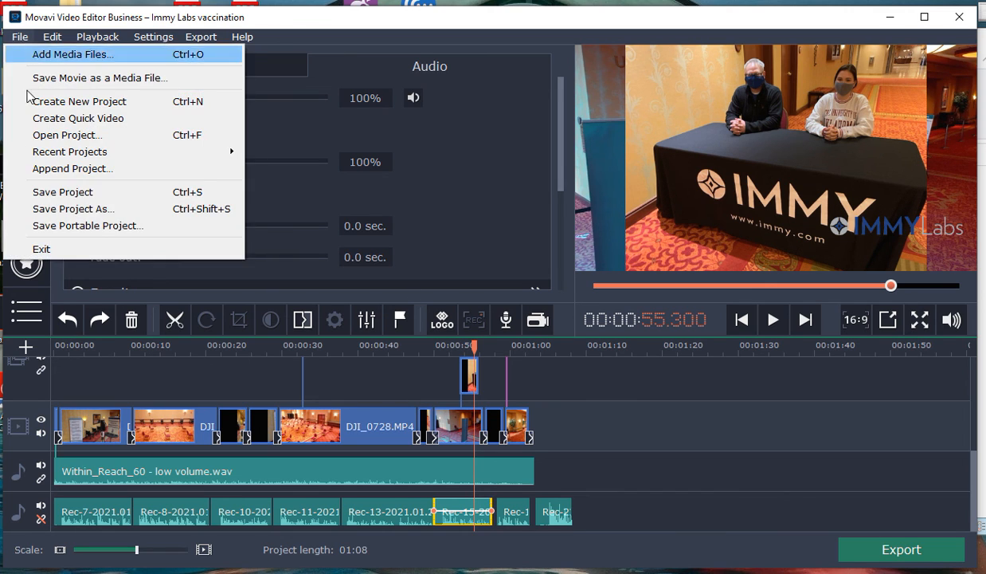
click(59, 209)
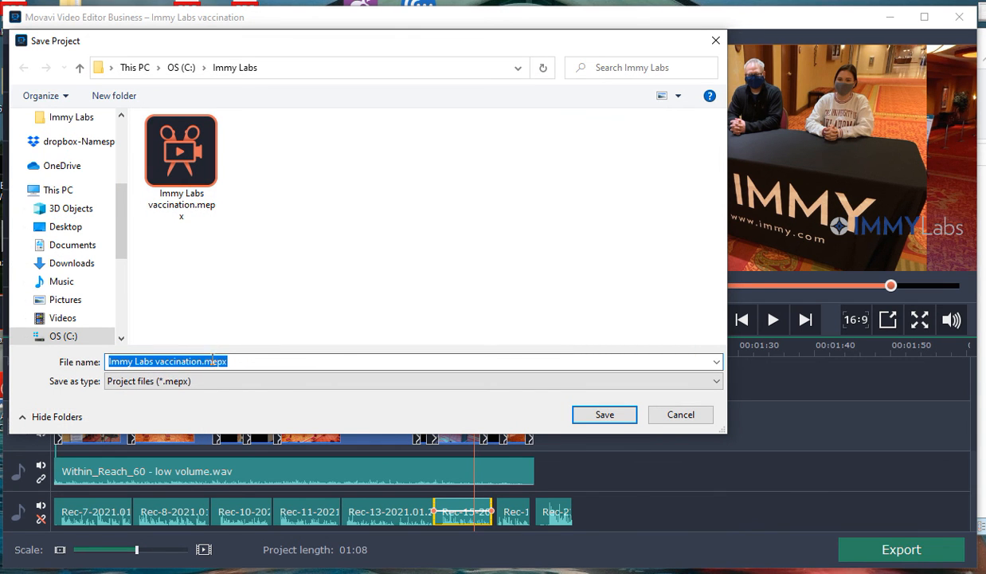
click(201, 365)
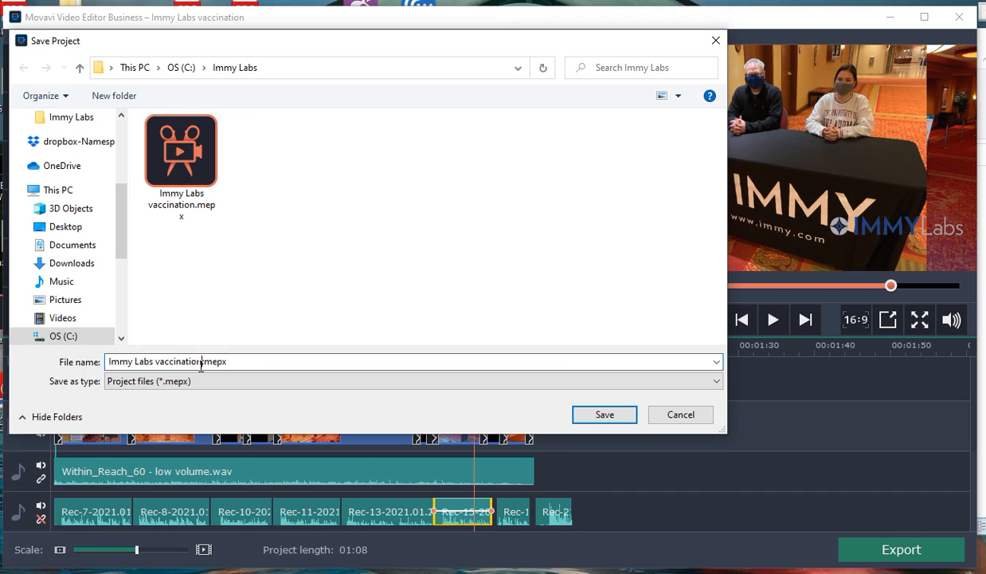
text(2)
click(590, 416)
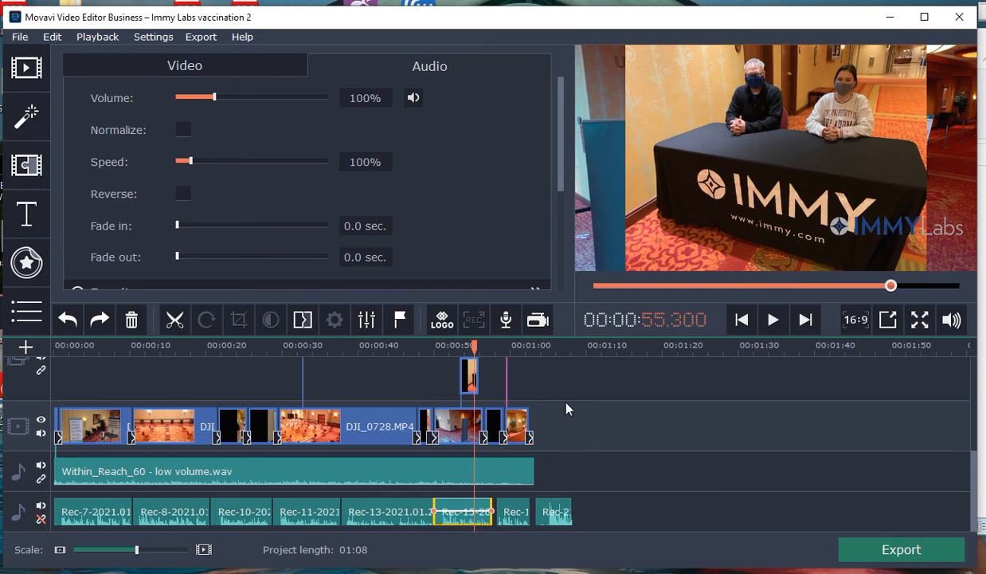
click(19, 37)
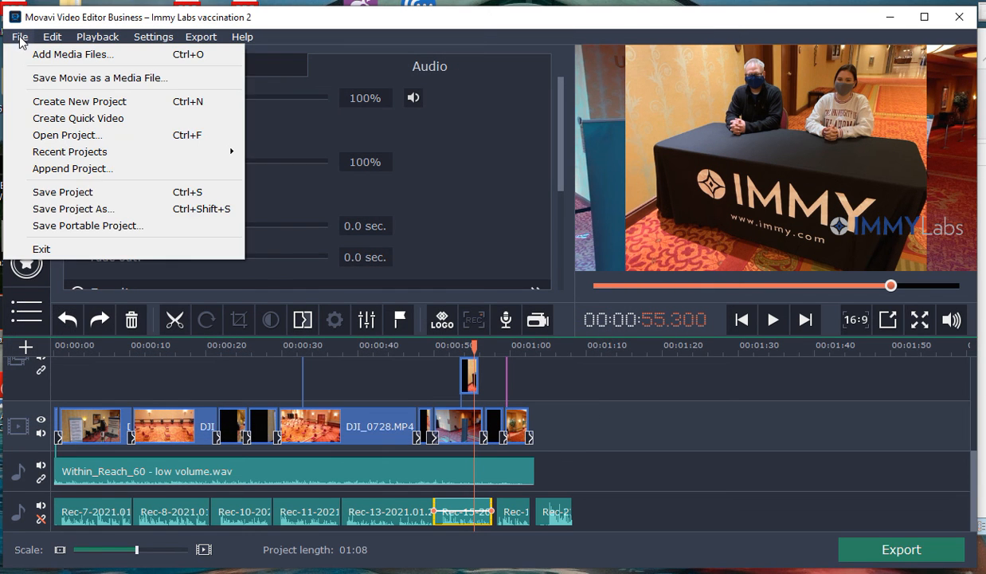
click(63, 193)
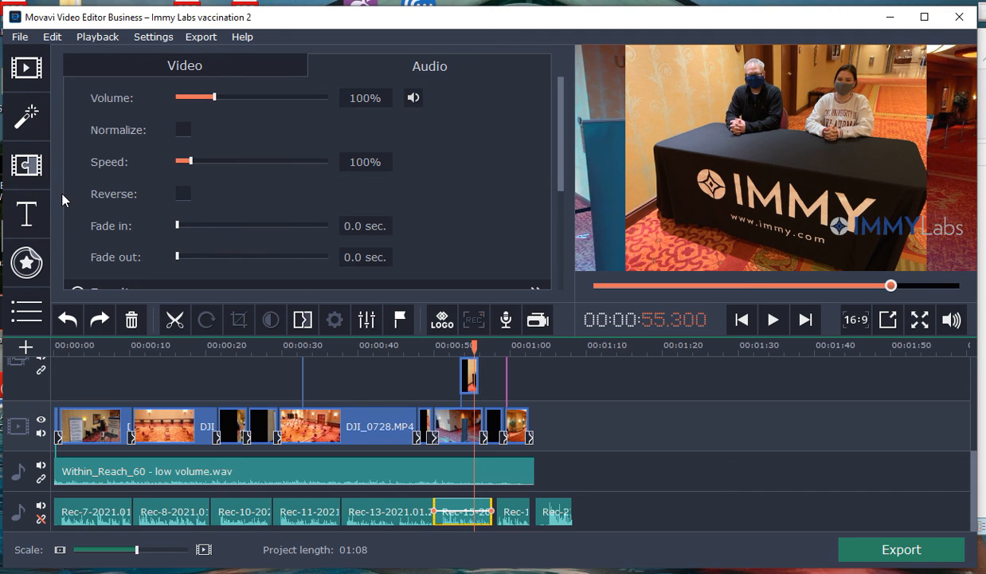
Step: Check the two saved project files in the Immy Labs folder while starting another save-as, select Immy Labs vaccination.mepx, and cancel
click(22, 37)
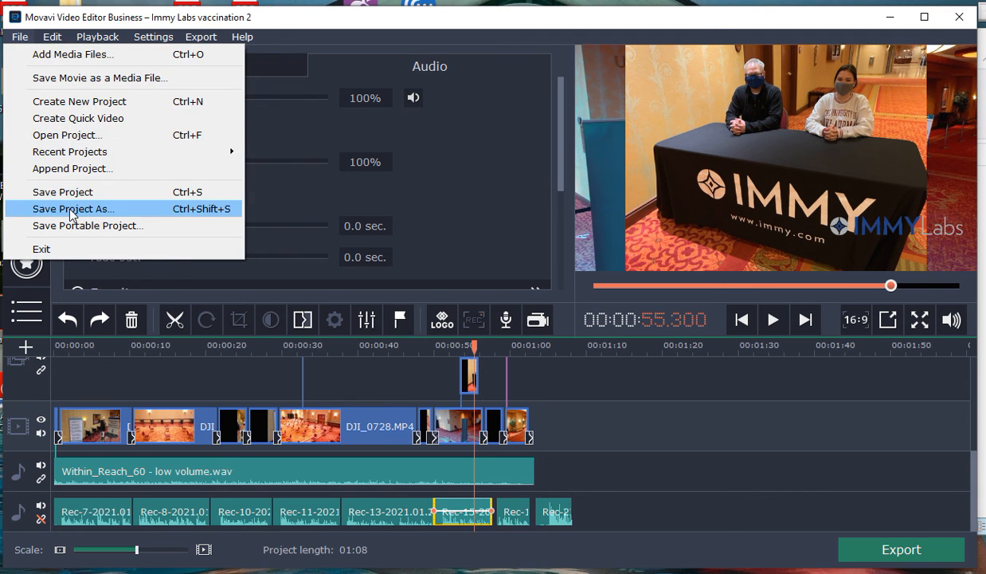
click(71, 207)
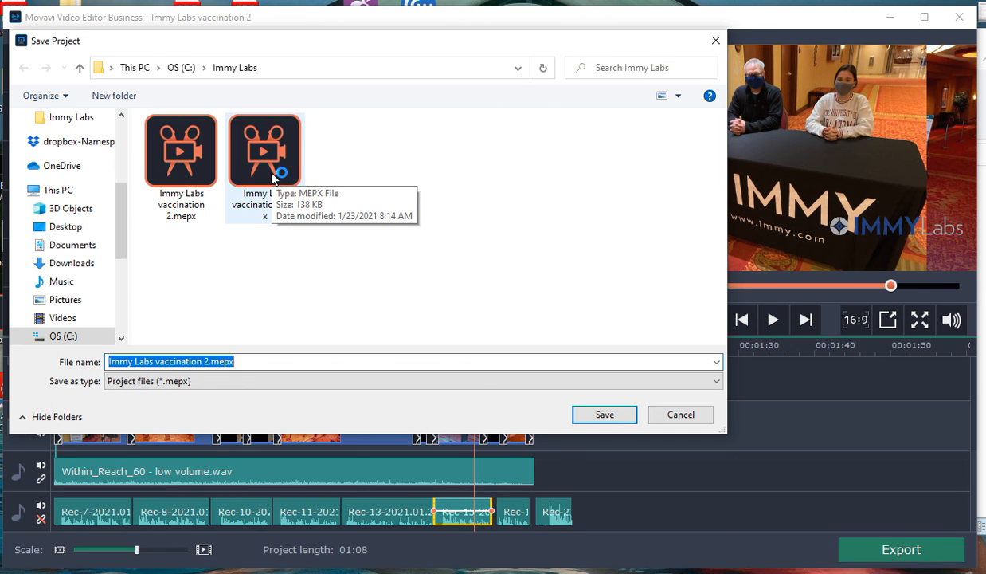
click(269, 169)
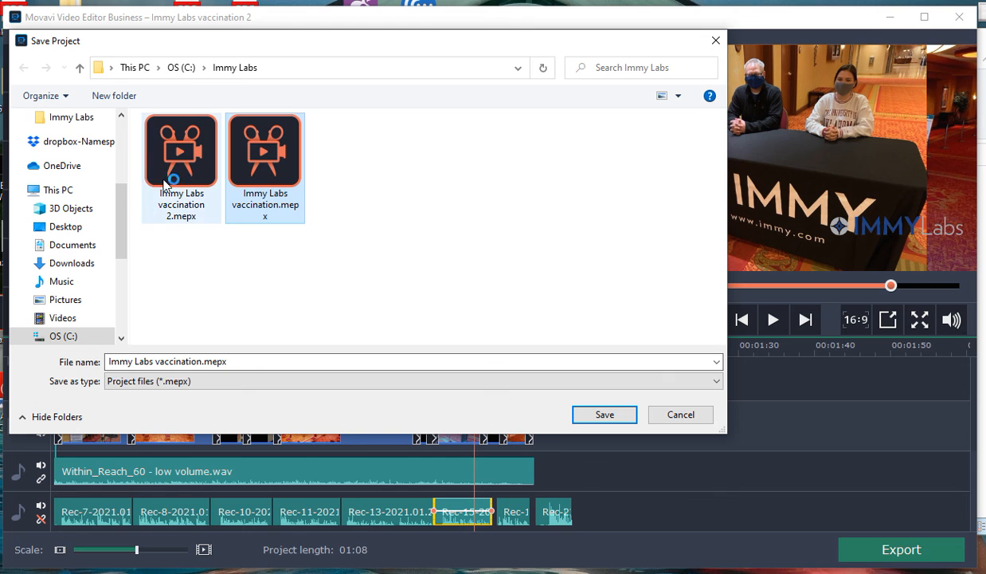
click(676, 415)
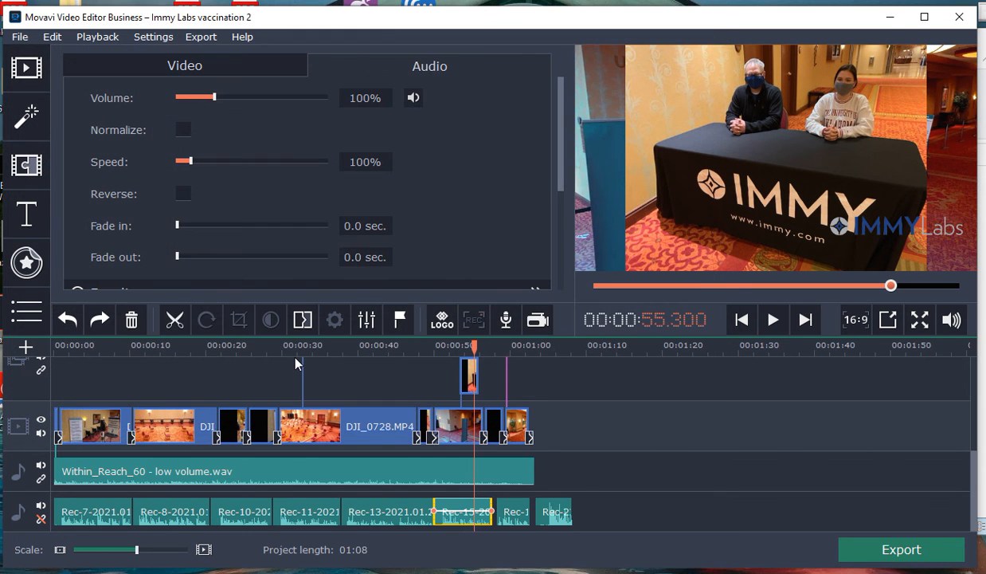